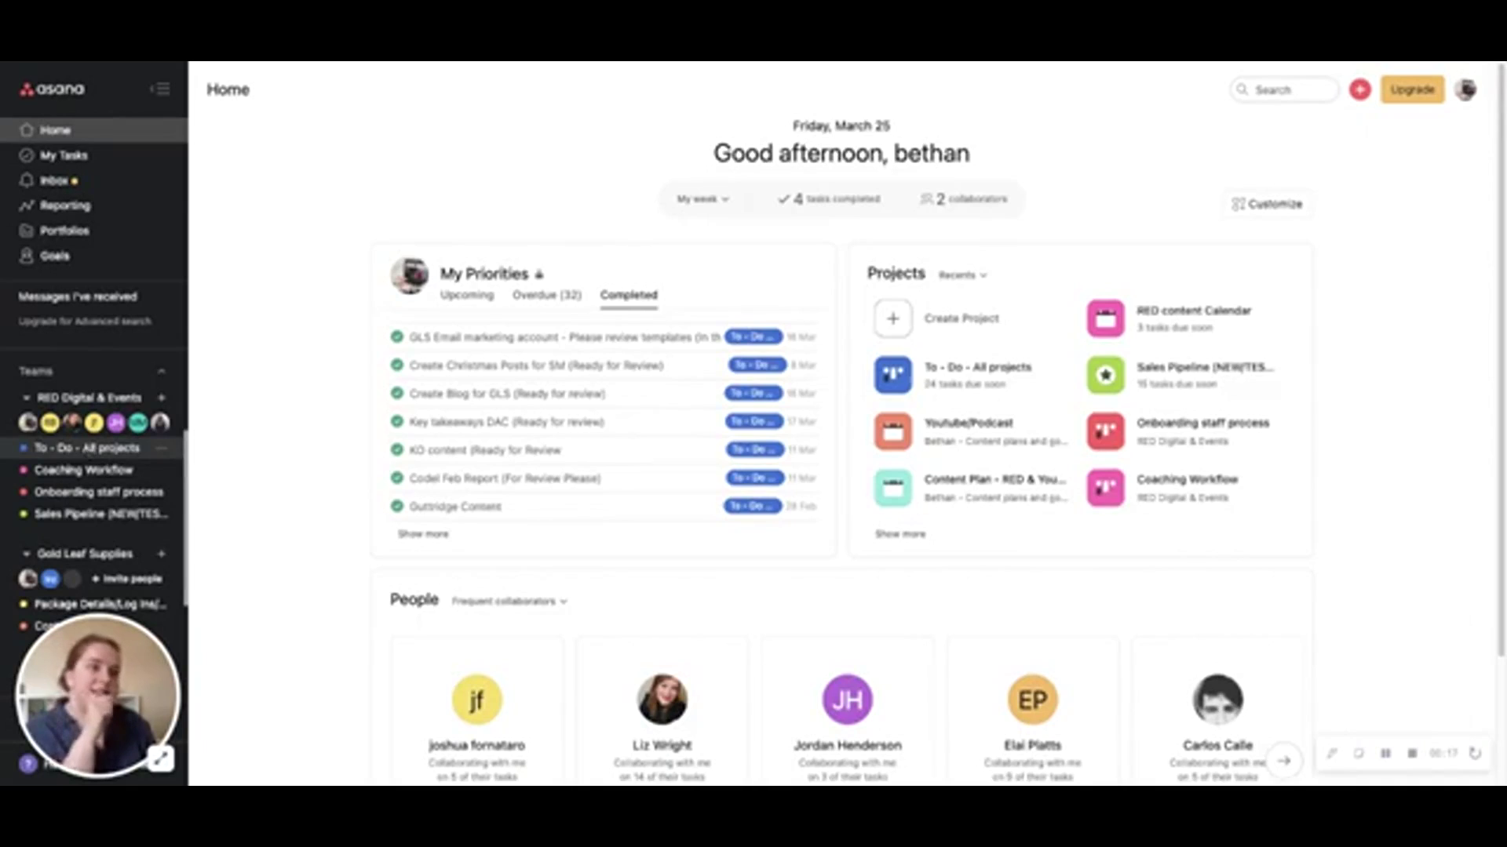
Open the To - Do - All projects board and bring up new-project options for RED Digital & Events
click(86, 447)
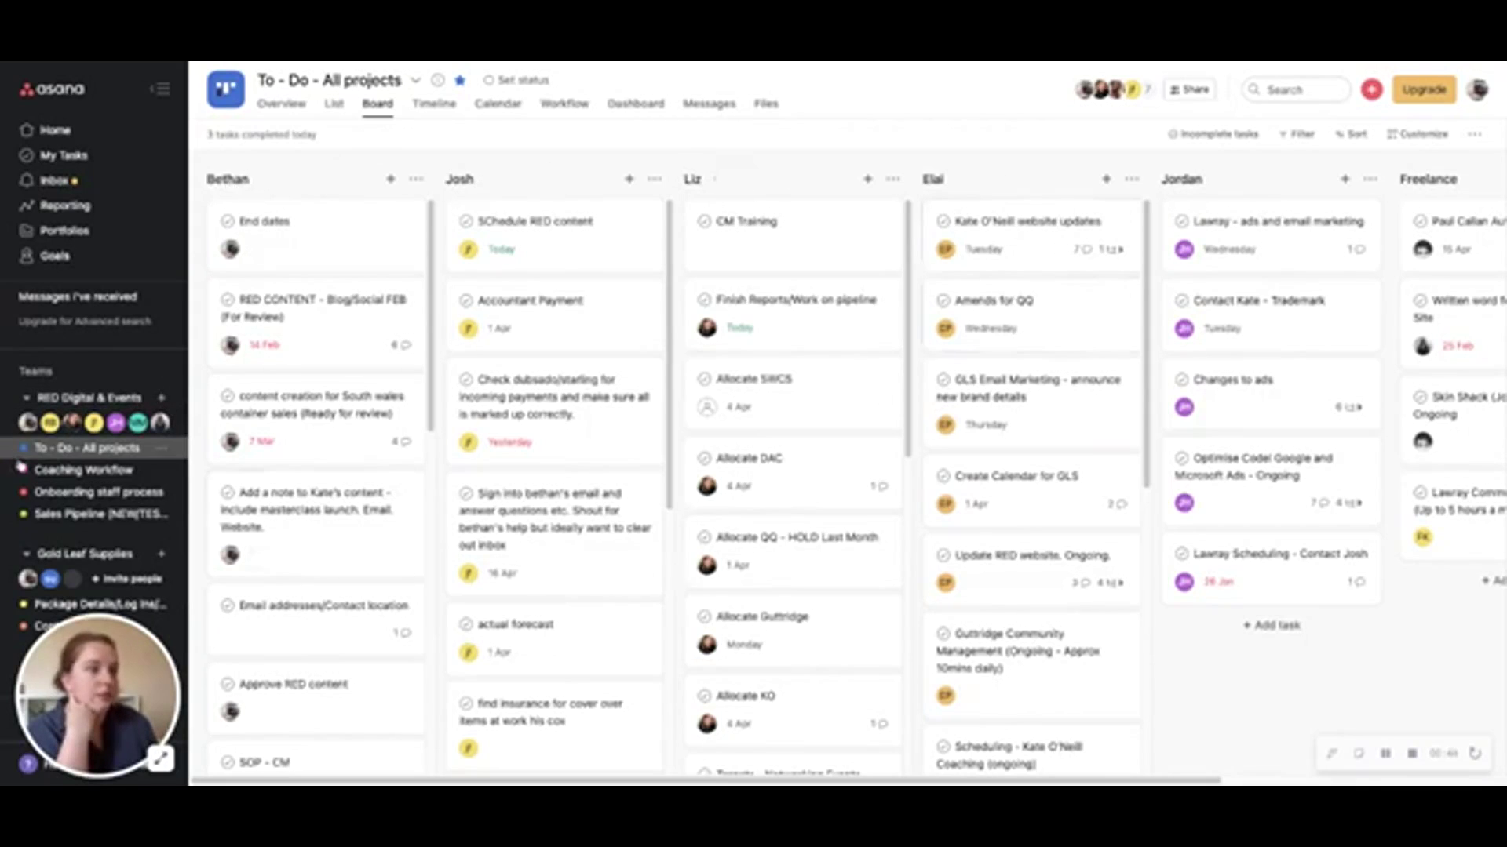
click(164, 399)
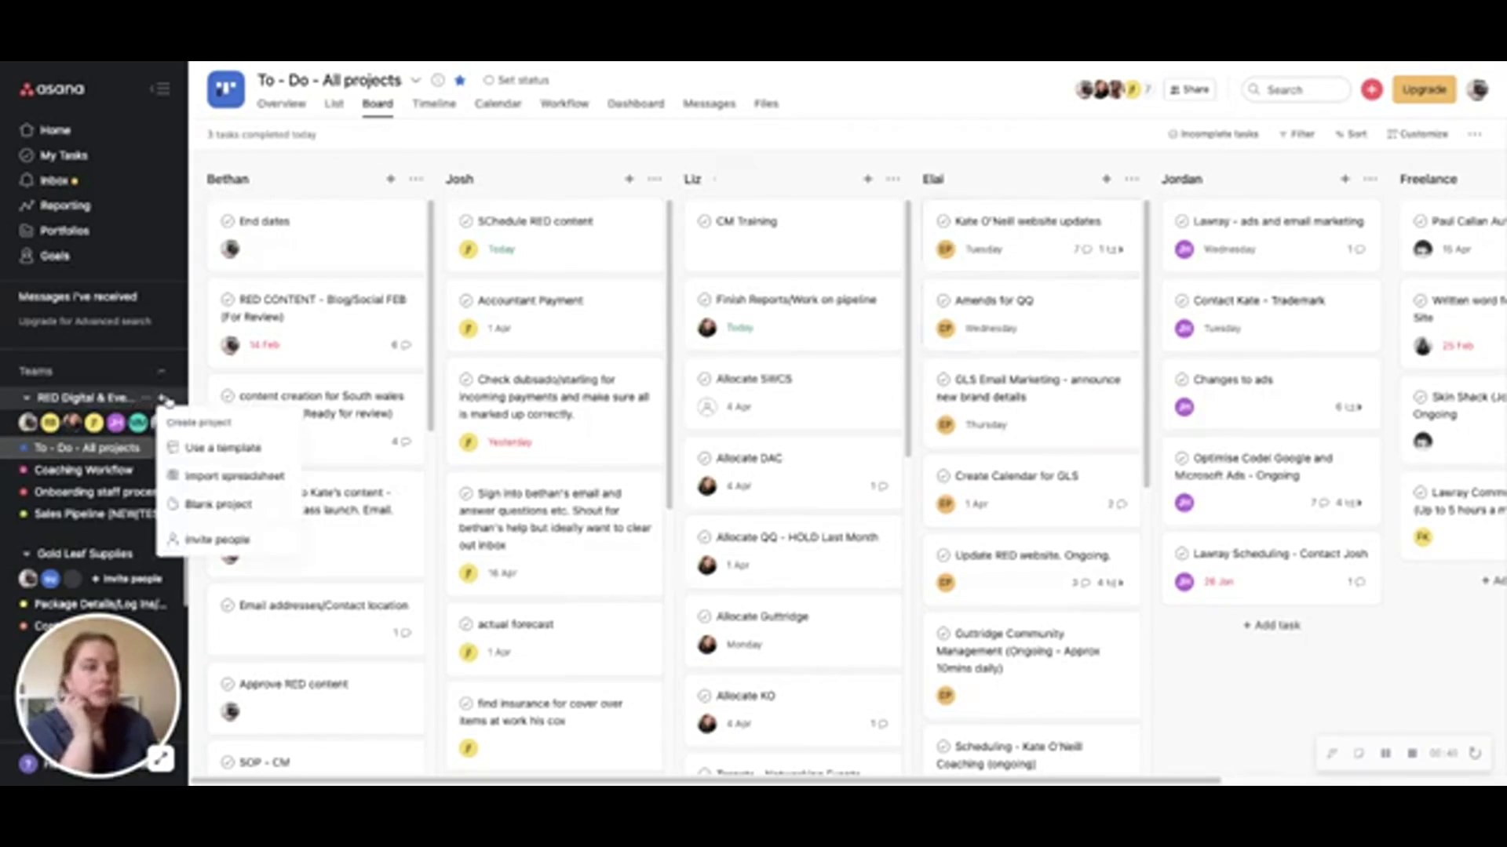
Create the 'to do example' board project by browsing the template gallery
click(176, 453)
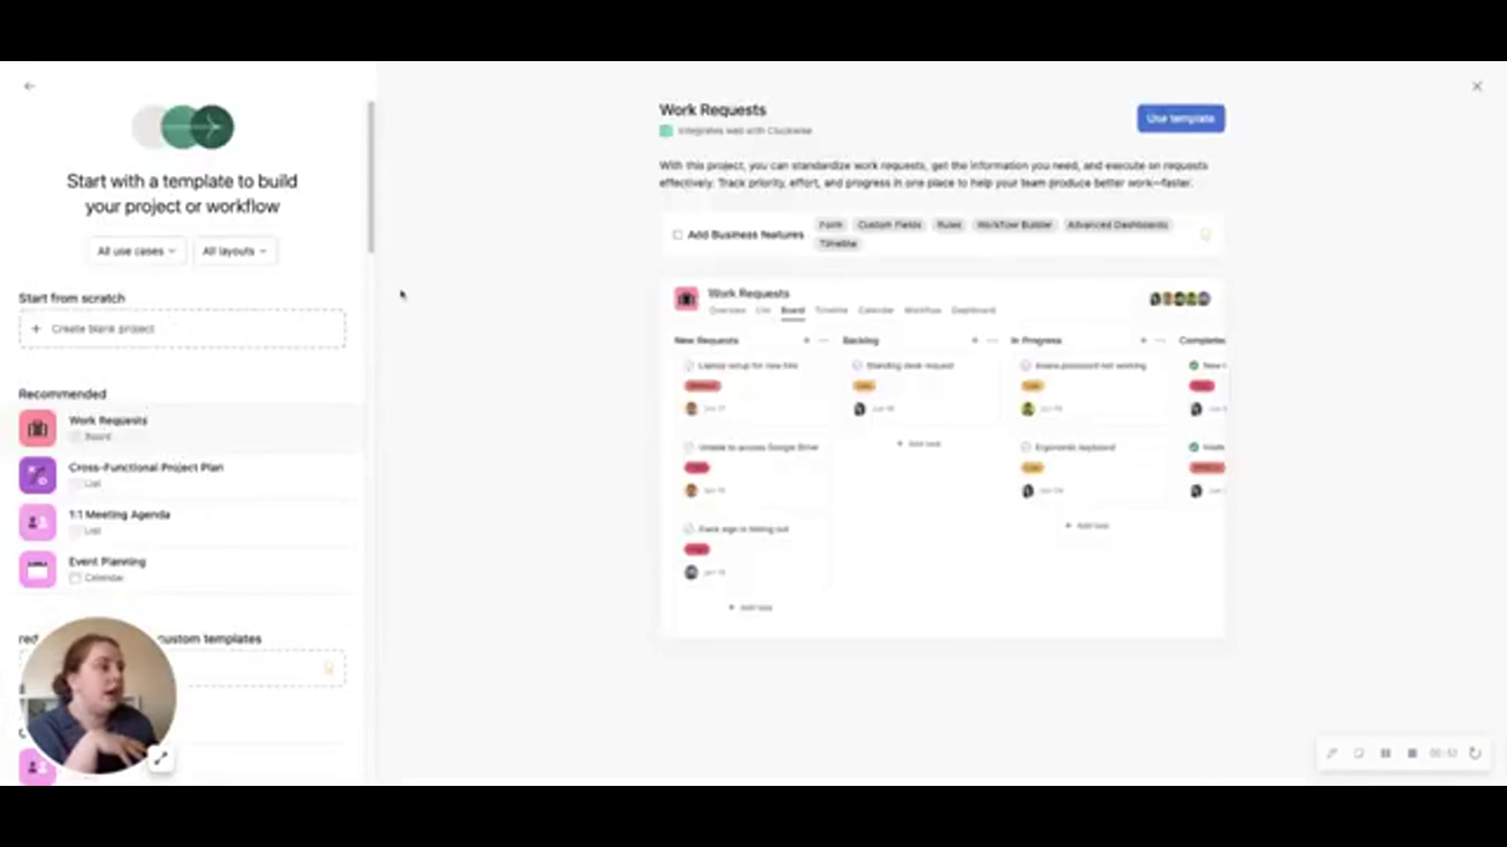
mouse_move(369, 178)
mouse_down()
mouse_move(368, 576)
mouse_move(369, 171)
mouse_up()
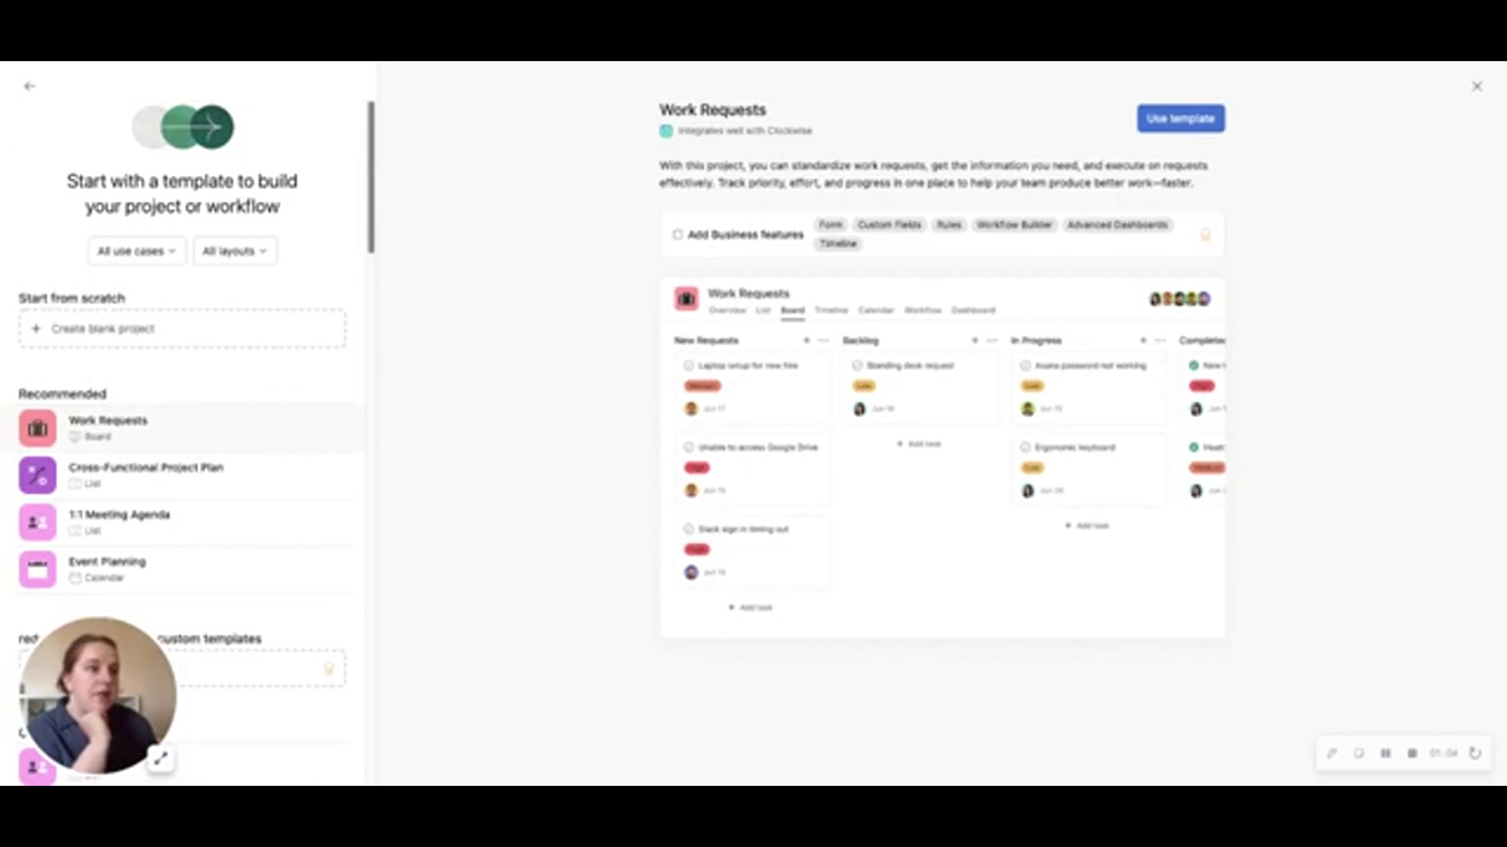
scroll(196, 392, down, 1)
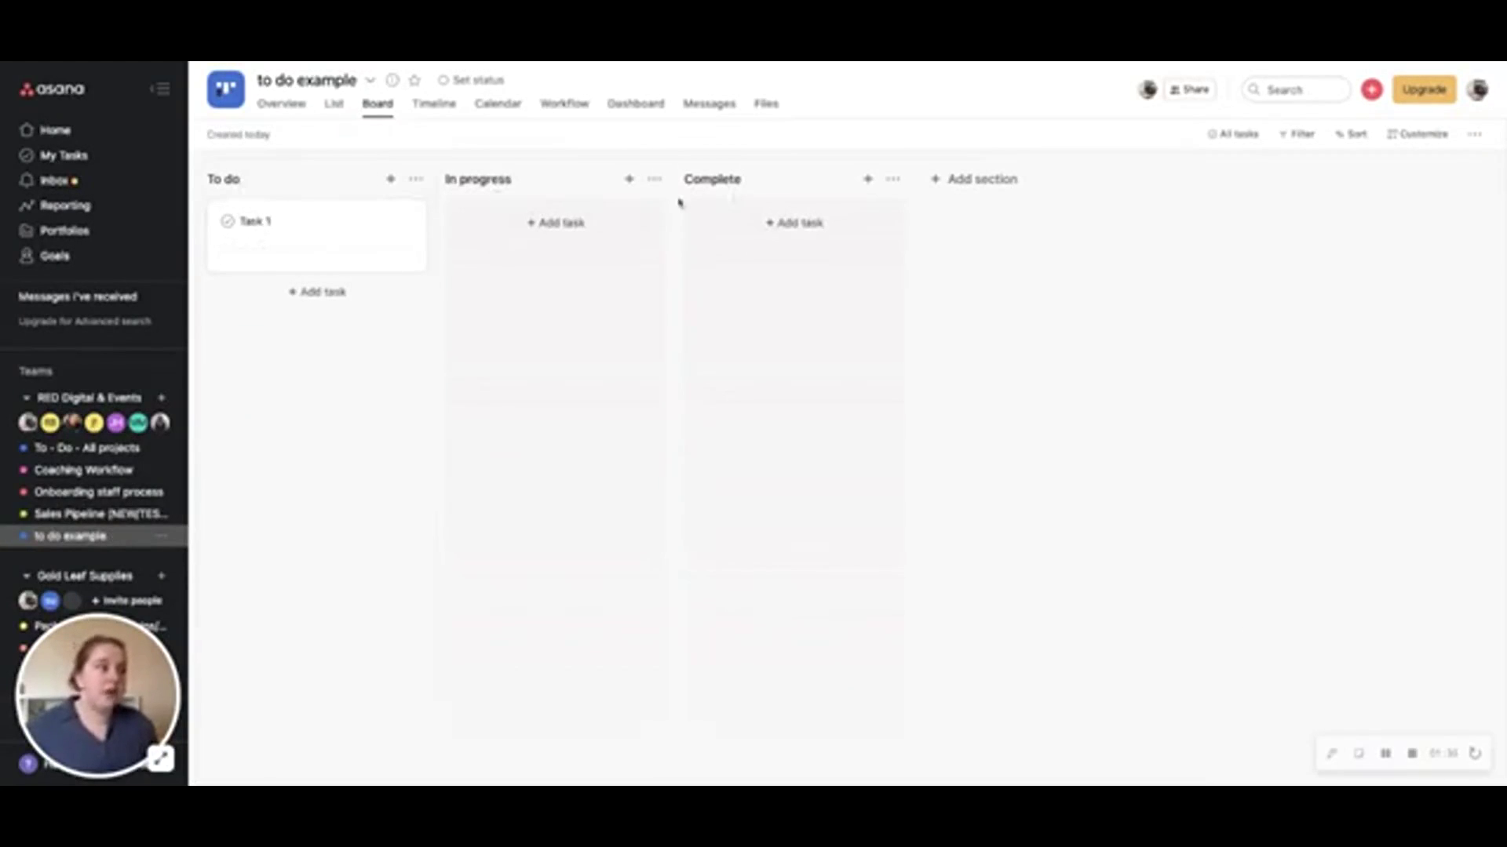
Add a 'Future Projects' section after Complete on the to do example board
click(965, 179)
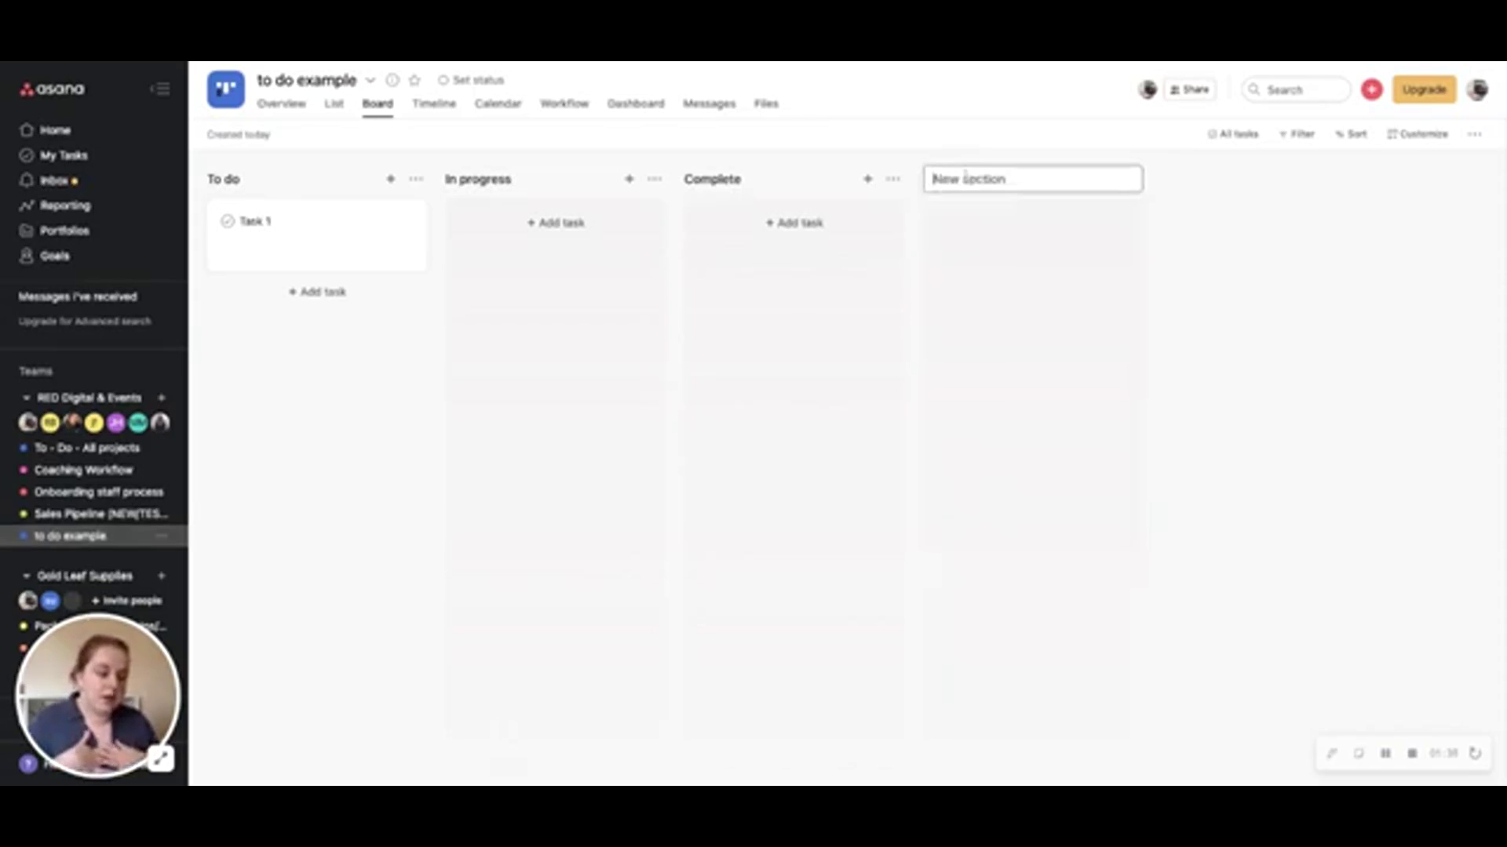
text(Future Projects)
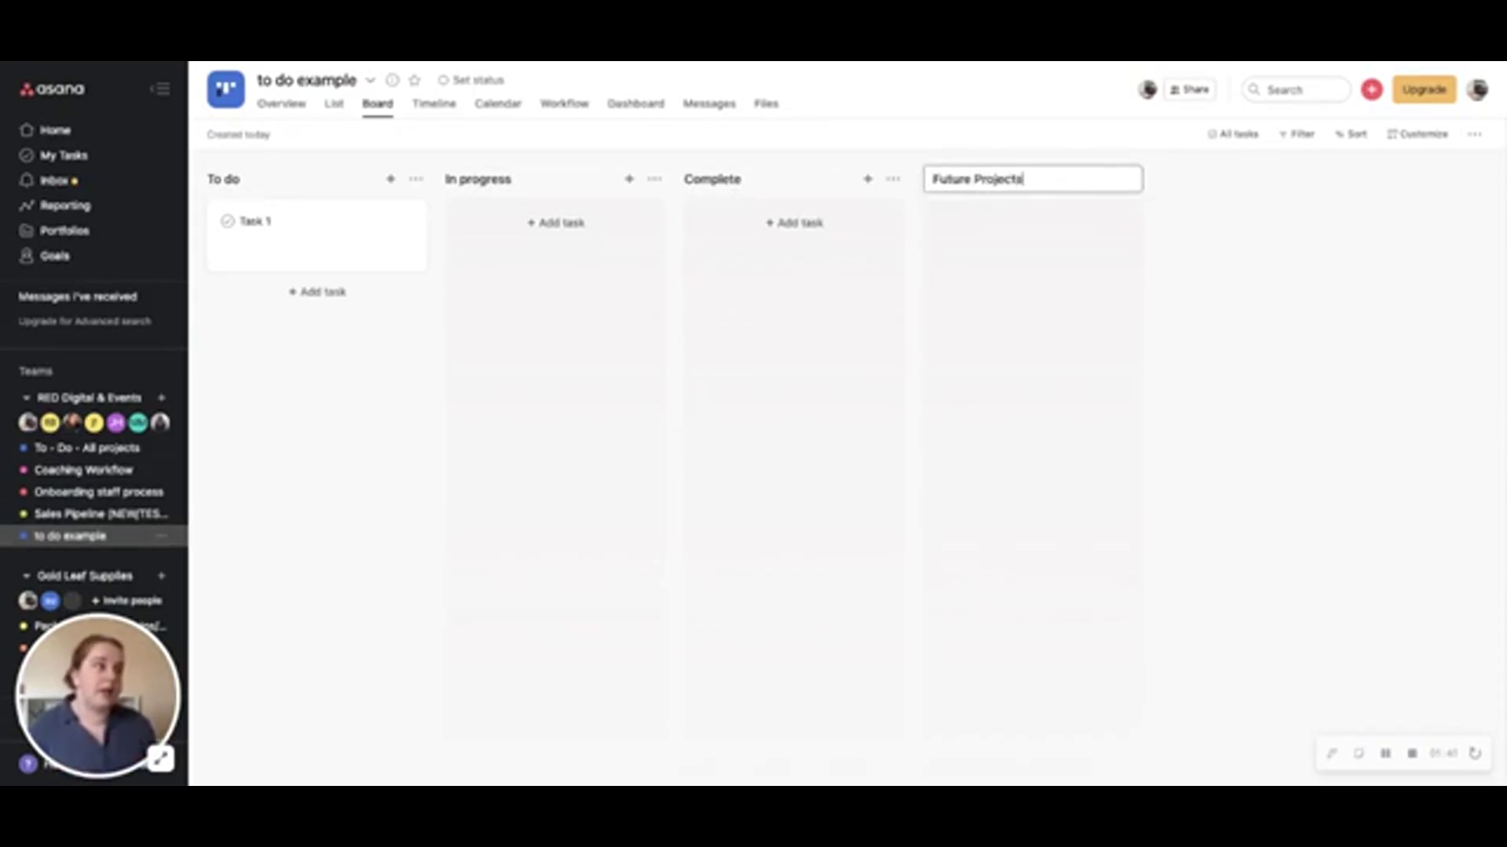
key(Return)
click(913, 270)
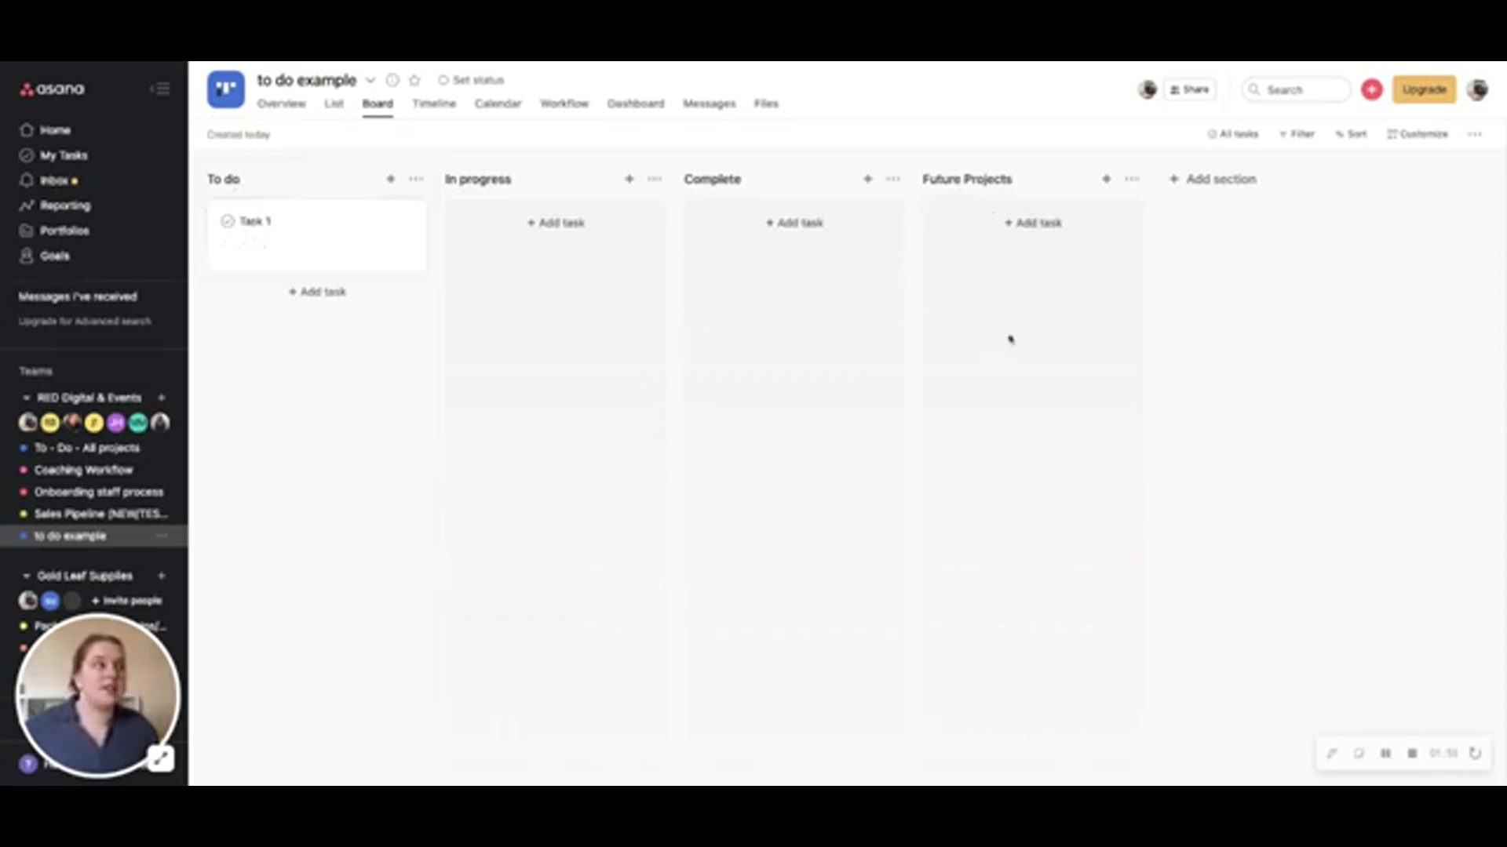
Add tasks 'Creating a course' and 'Launching a group programme' to Future Projects
click(993, 232)
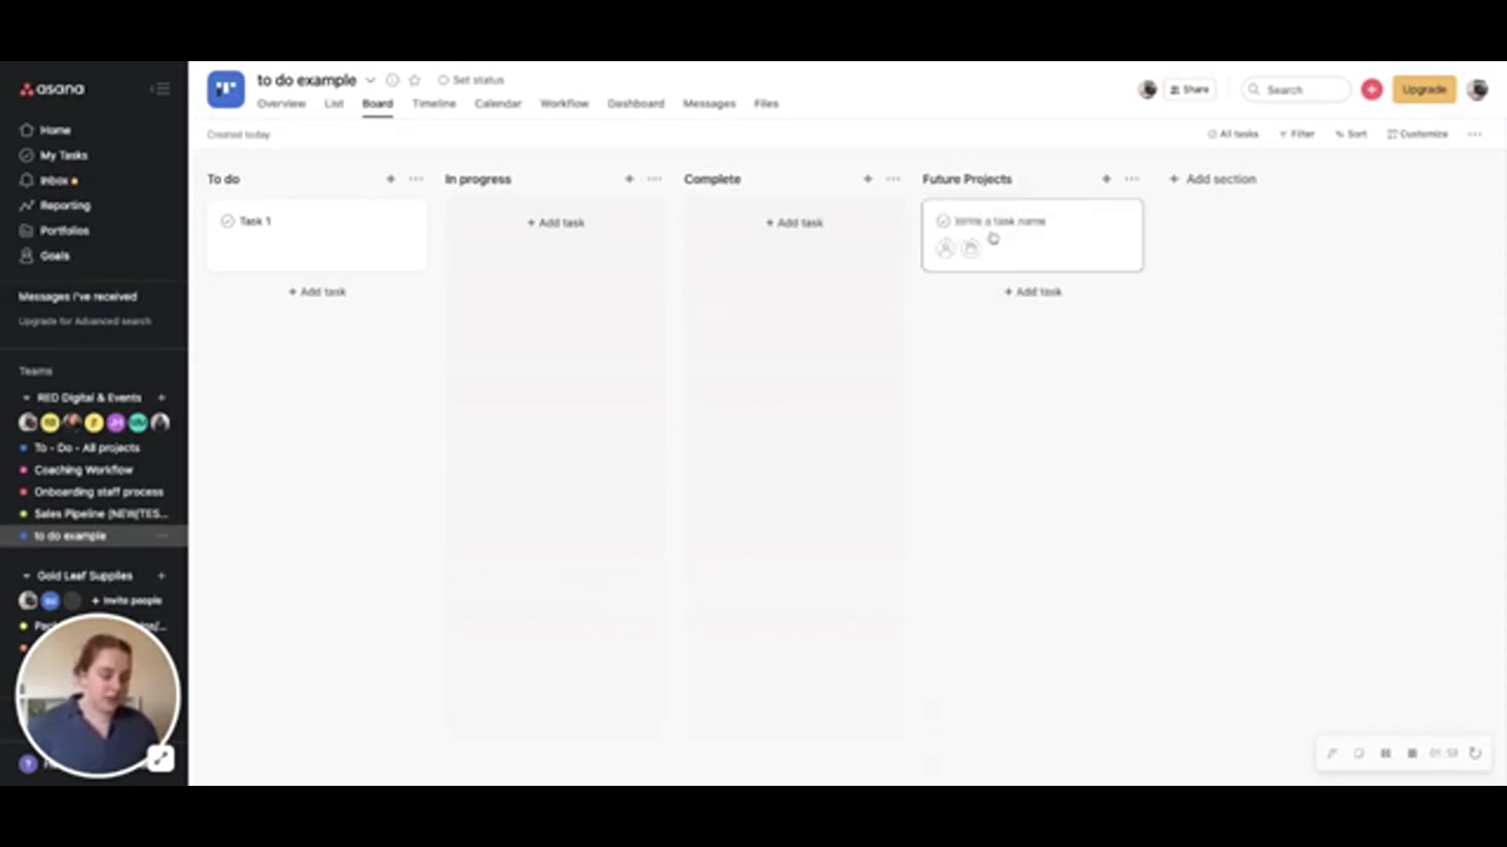
text(Creating a cours)
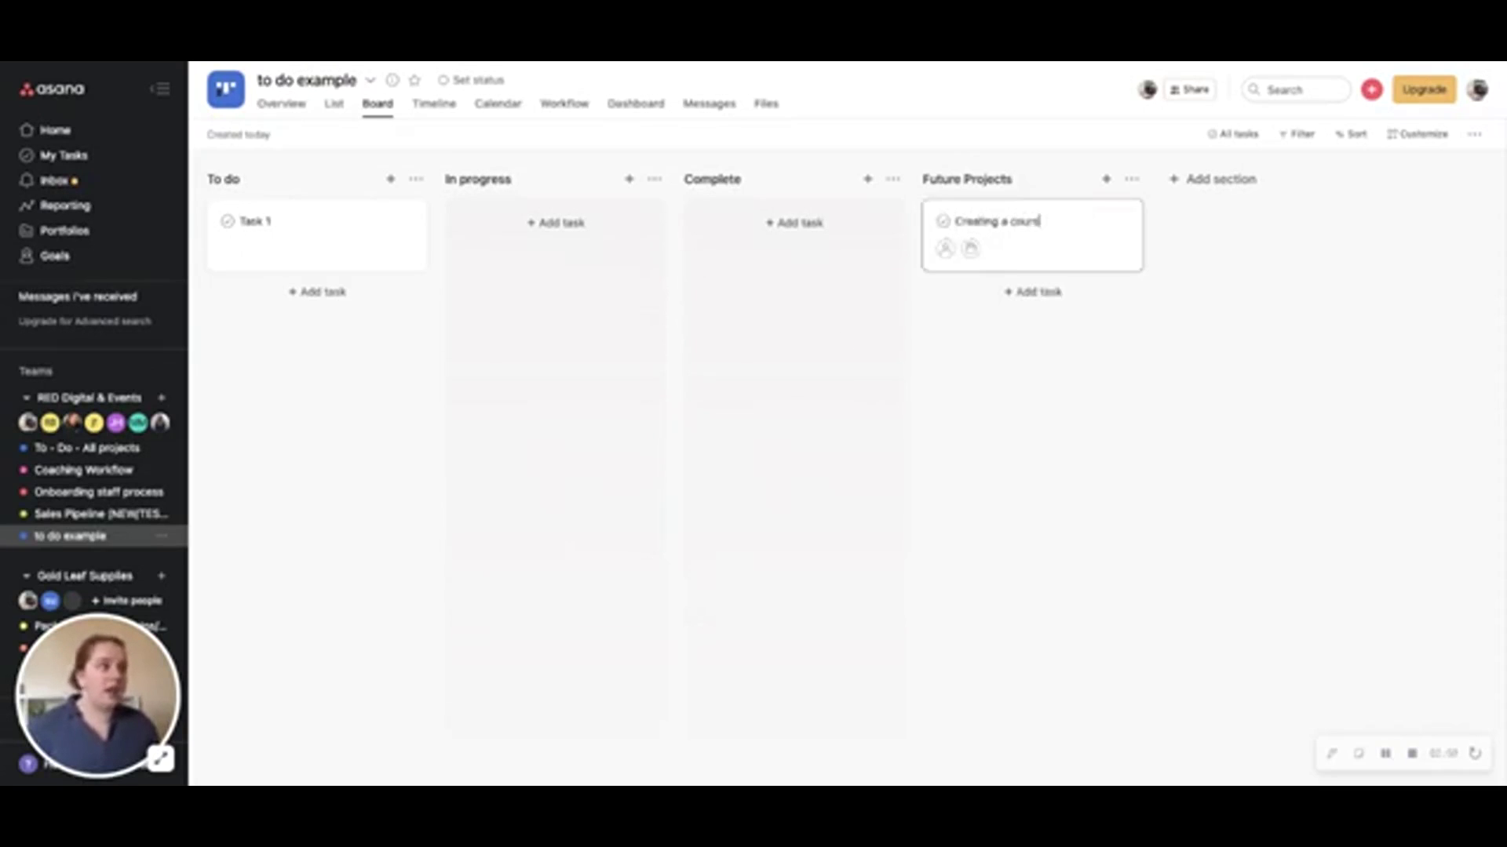
text(e)
key(Return)
text(Saunchin)
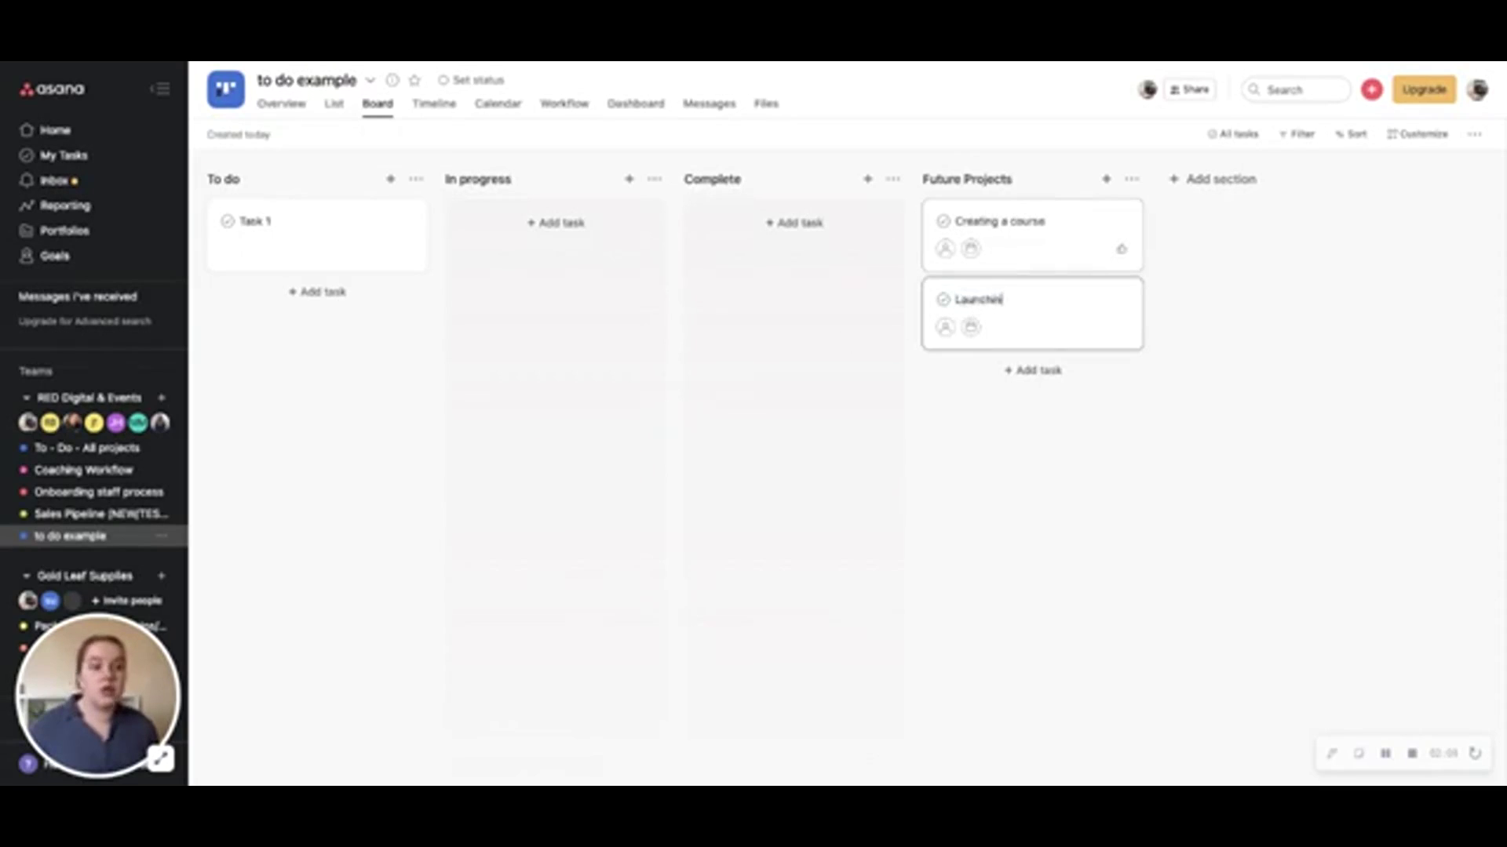
text(g a goal)
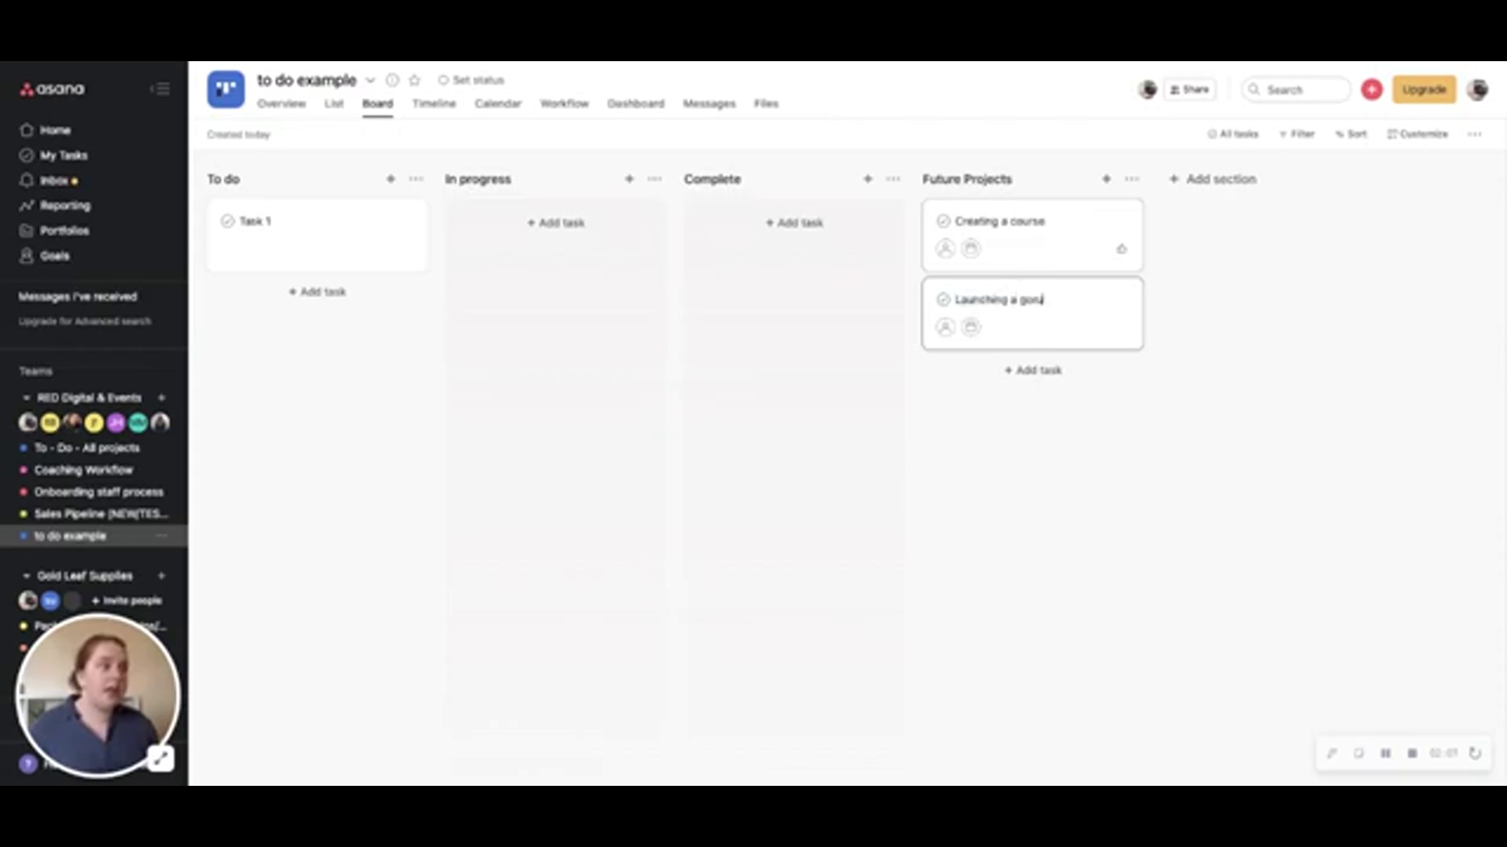
text( programme)
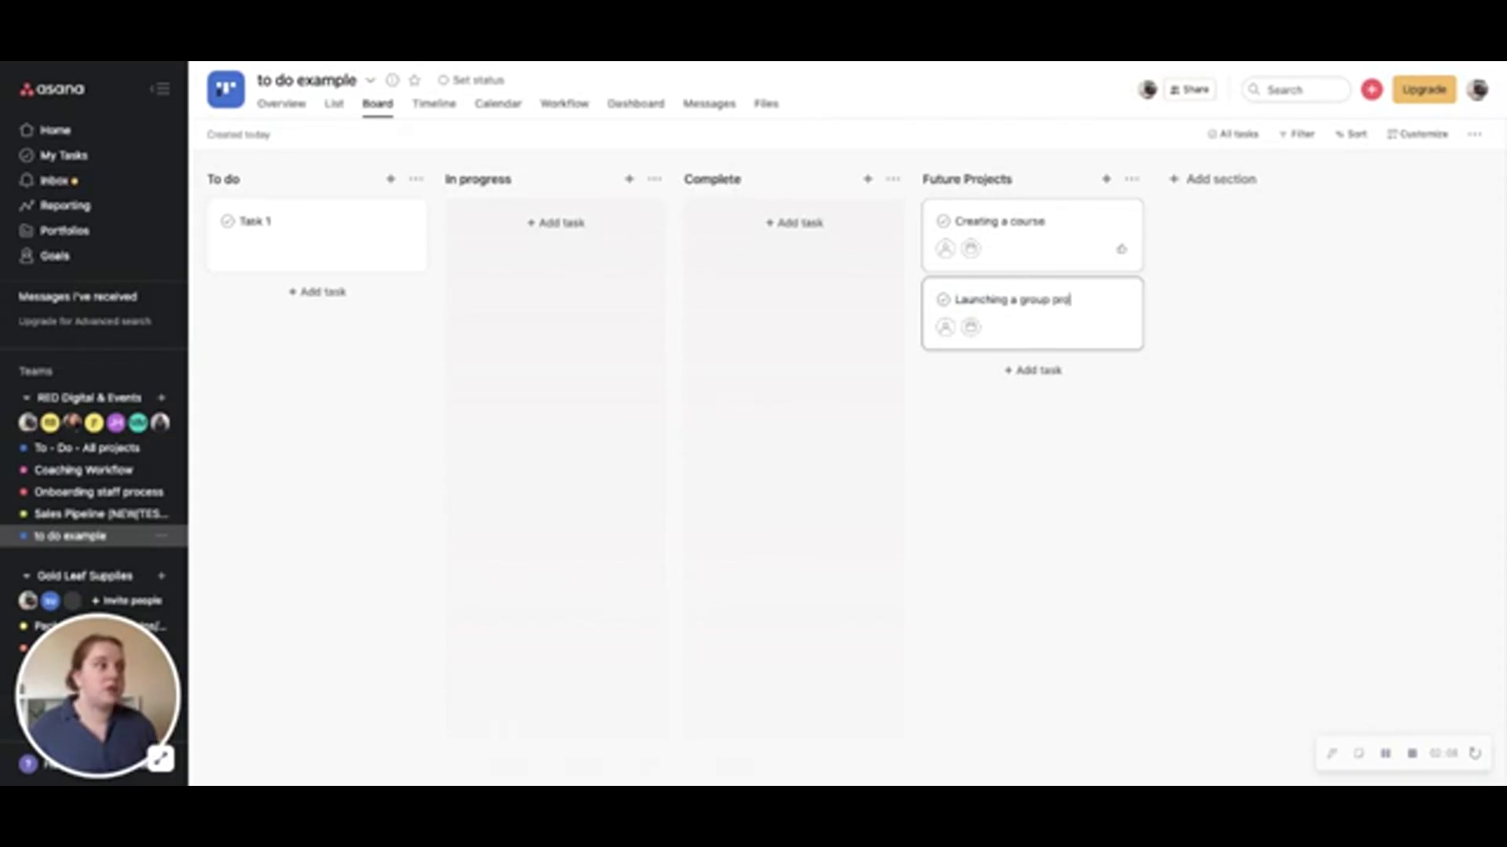
click(1000, 480)
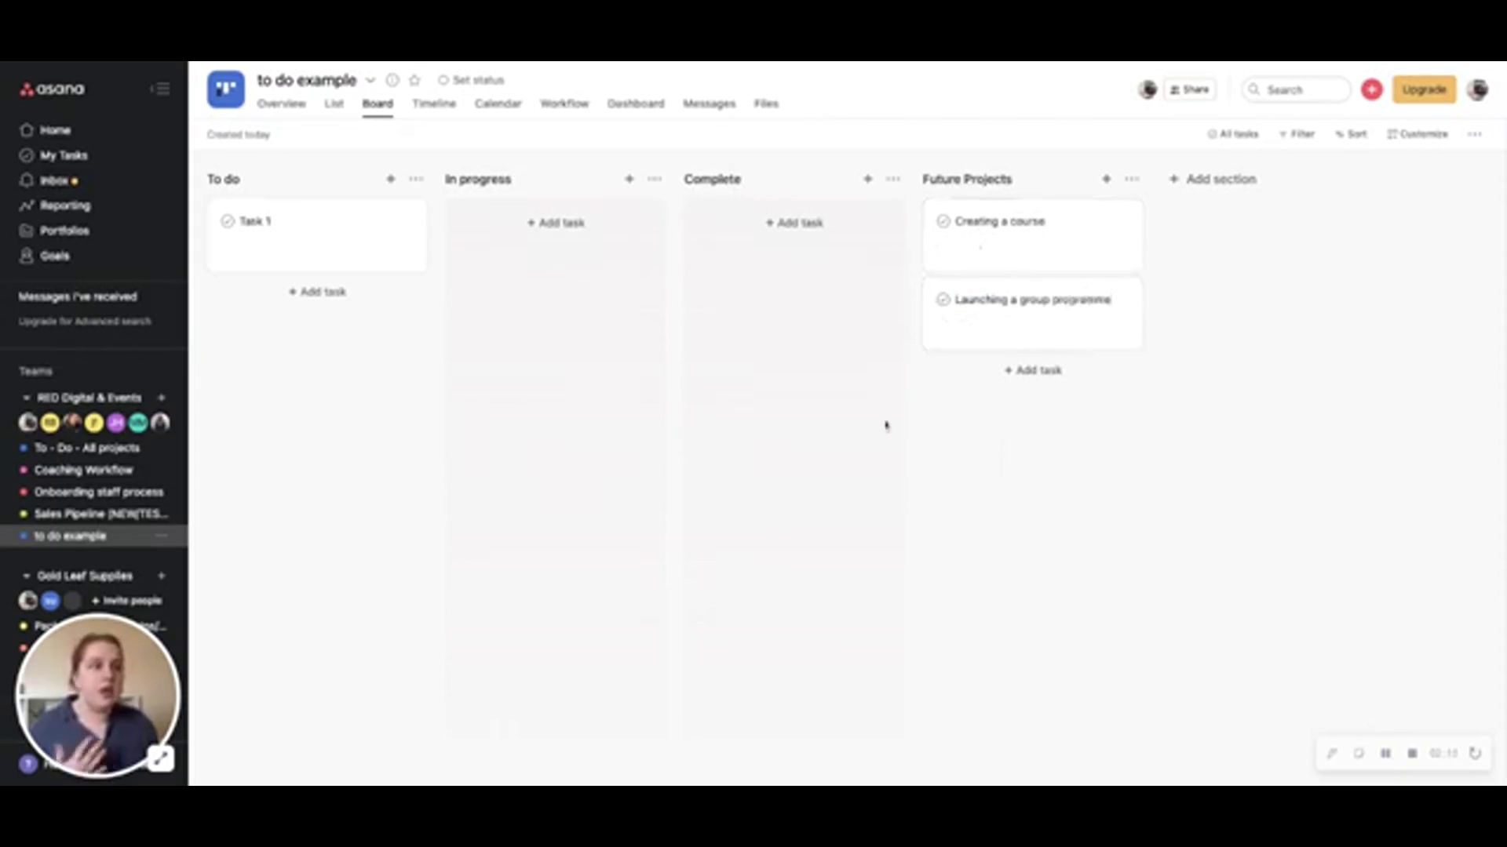
Add tasks 'Sales outreach on LinkedIn' and 'Social Media posts' to the To do column
click(310, 292)
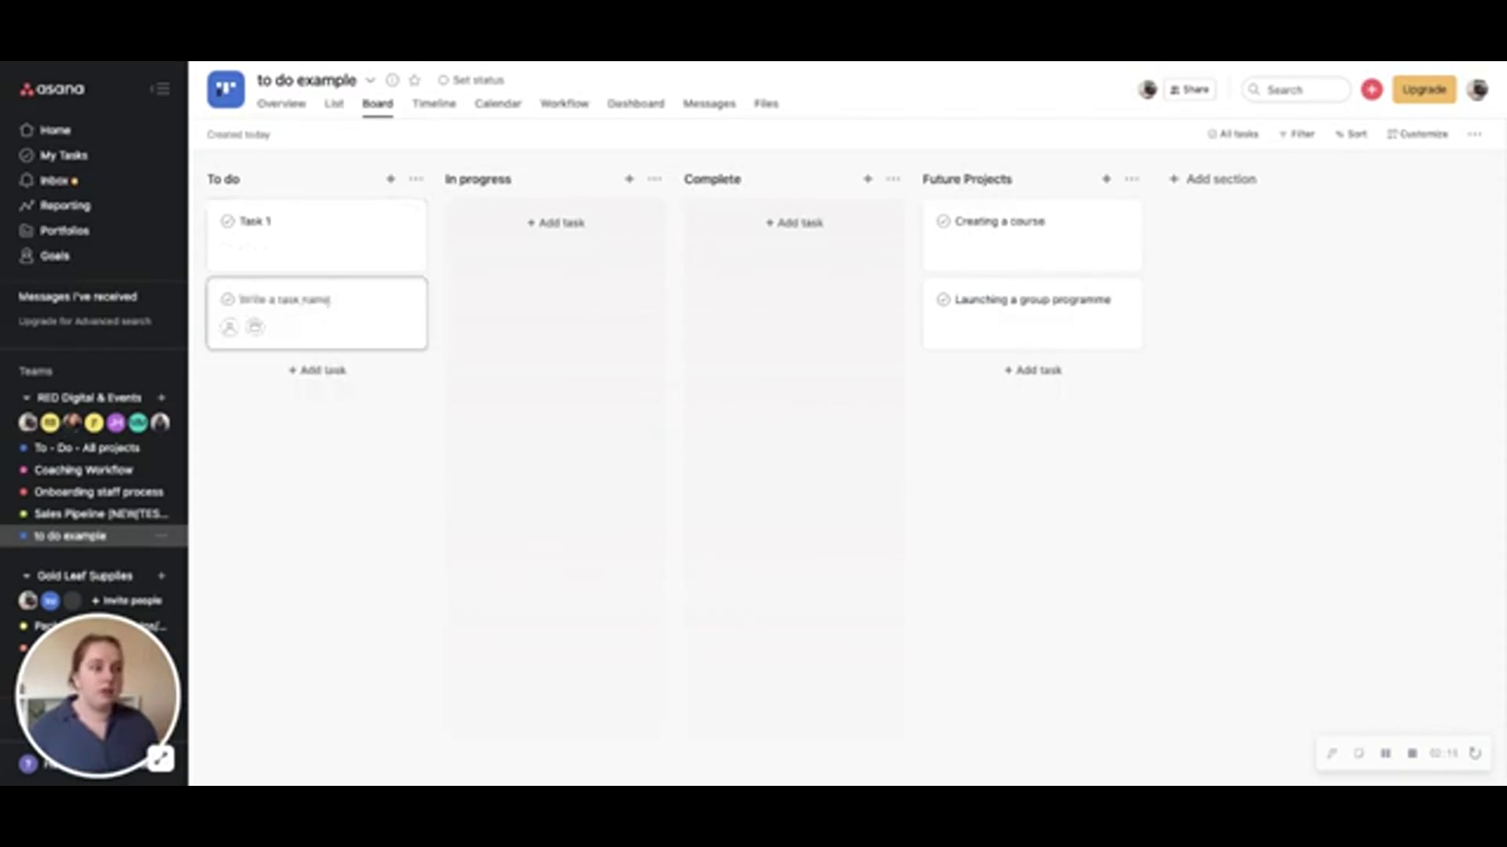
text(Da)
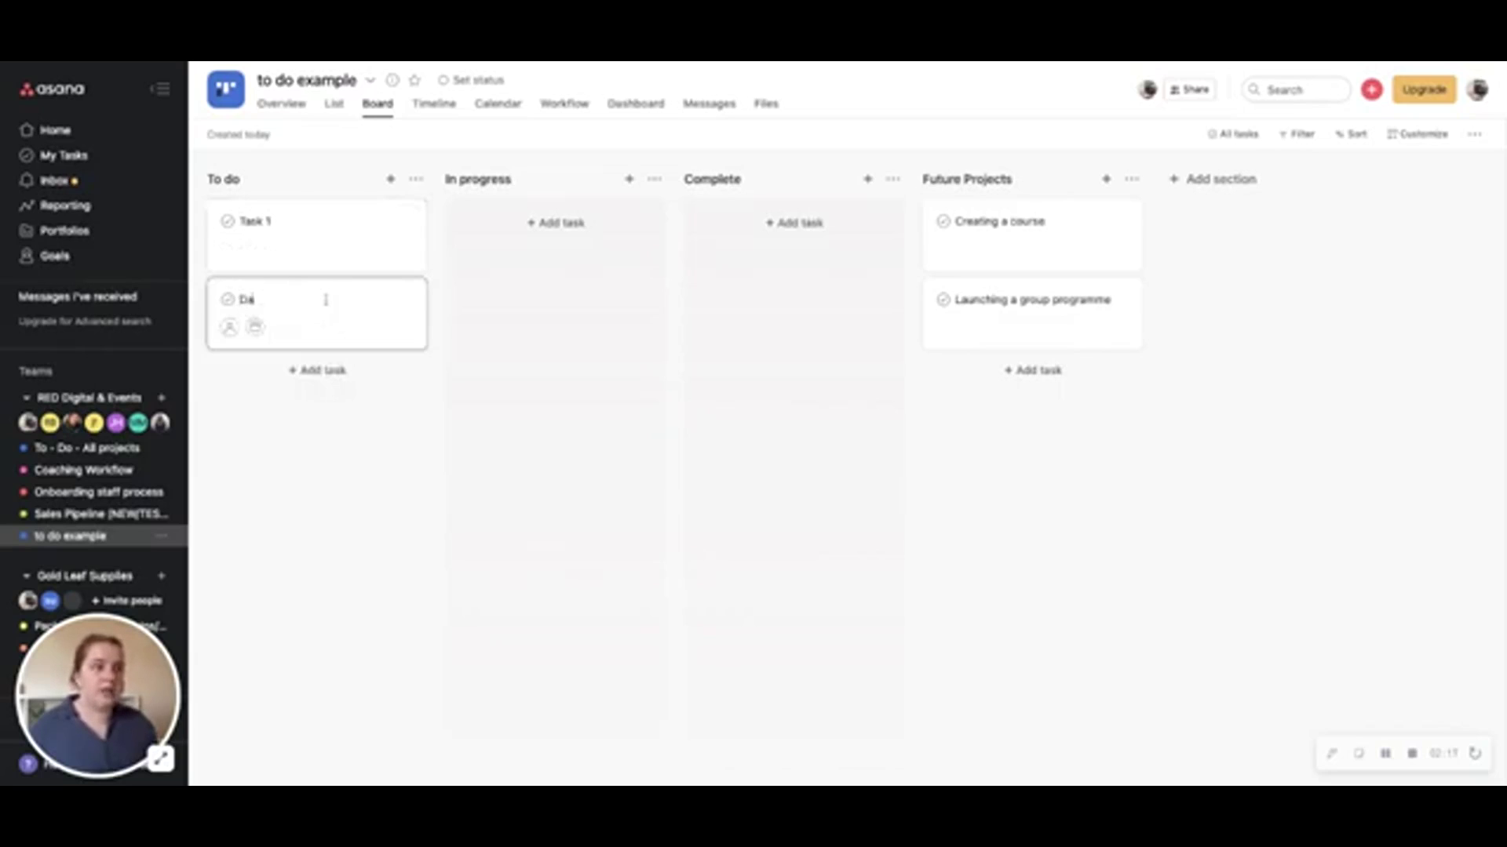
key(BackSpace)
text(Sales outreach)
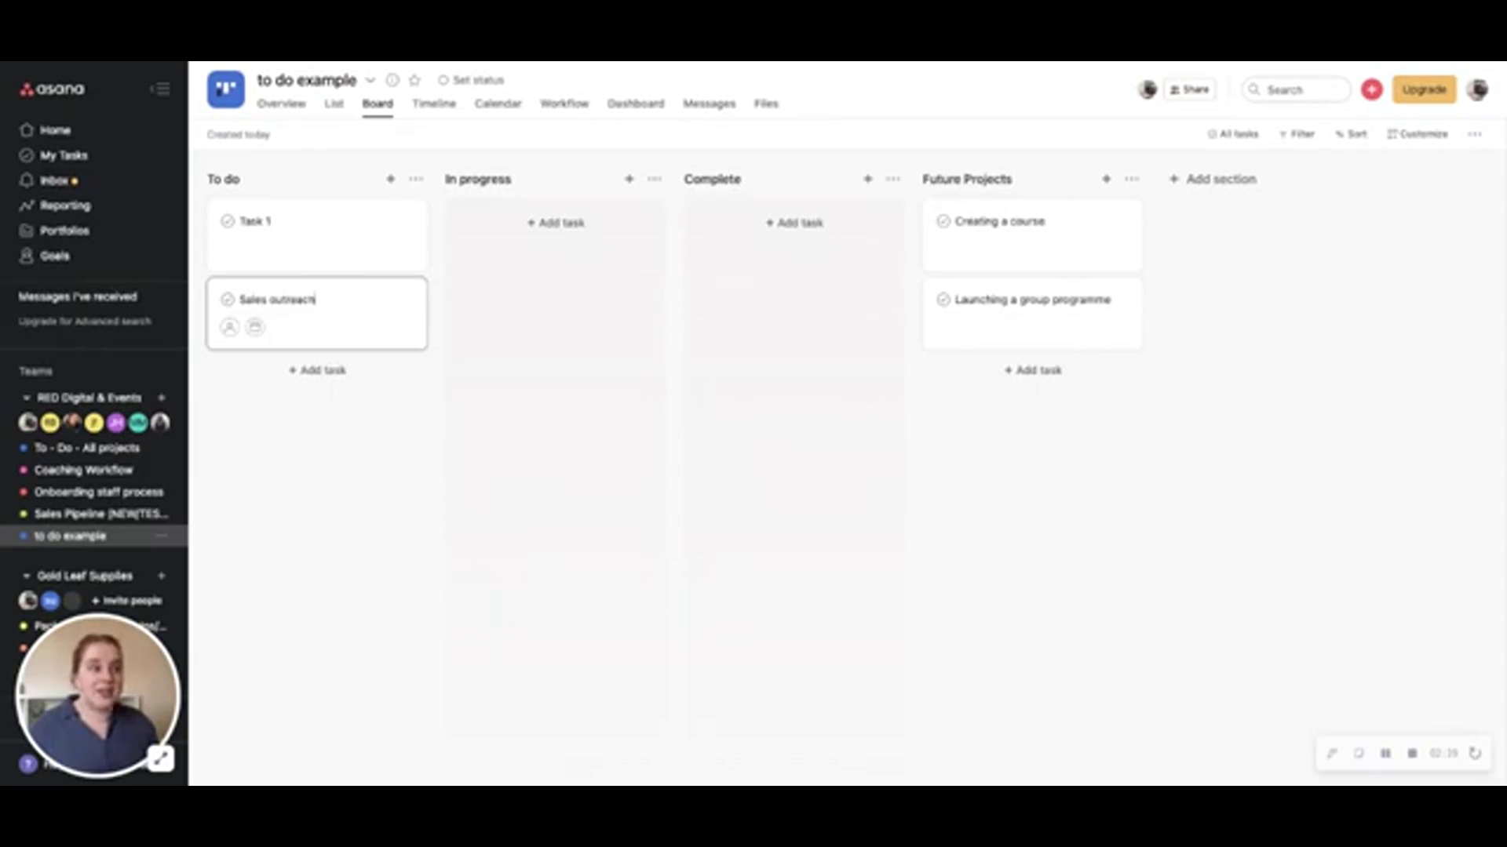
text( on LinkedIn)
key(Return)
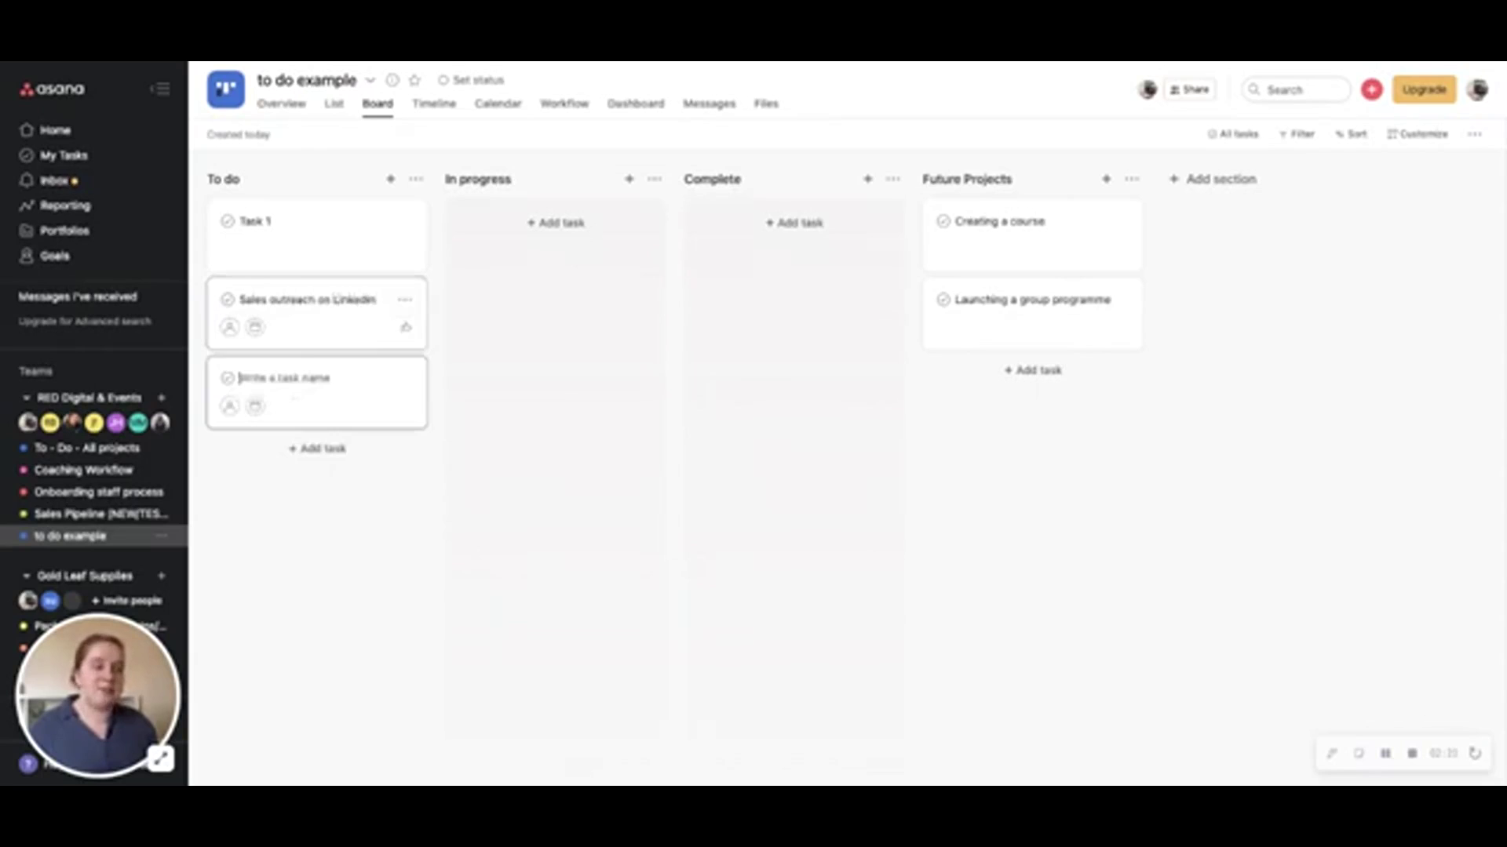
text(S)
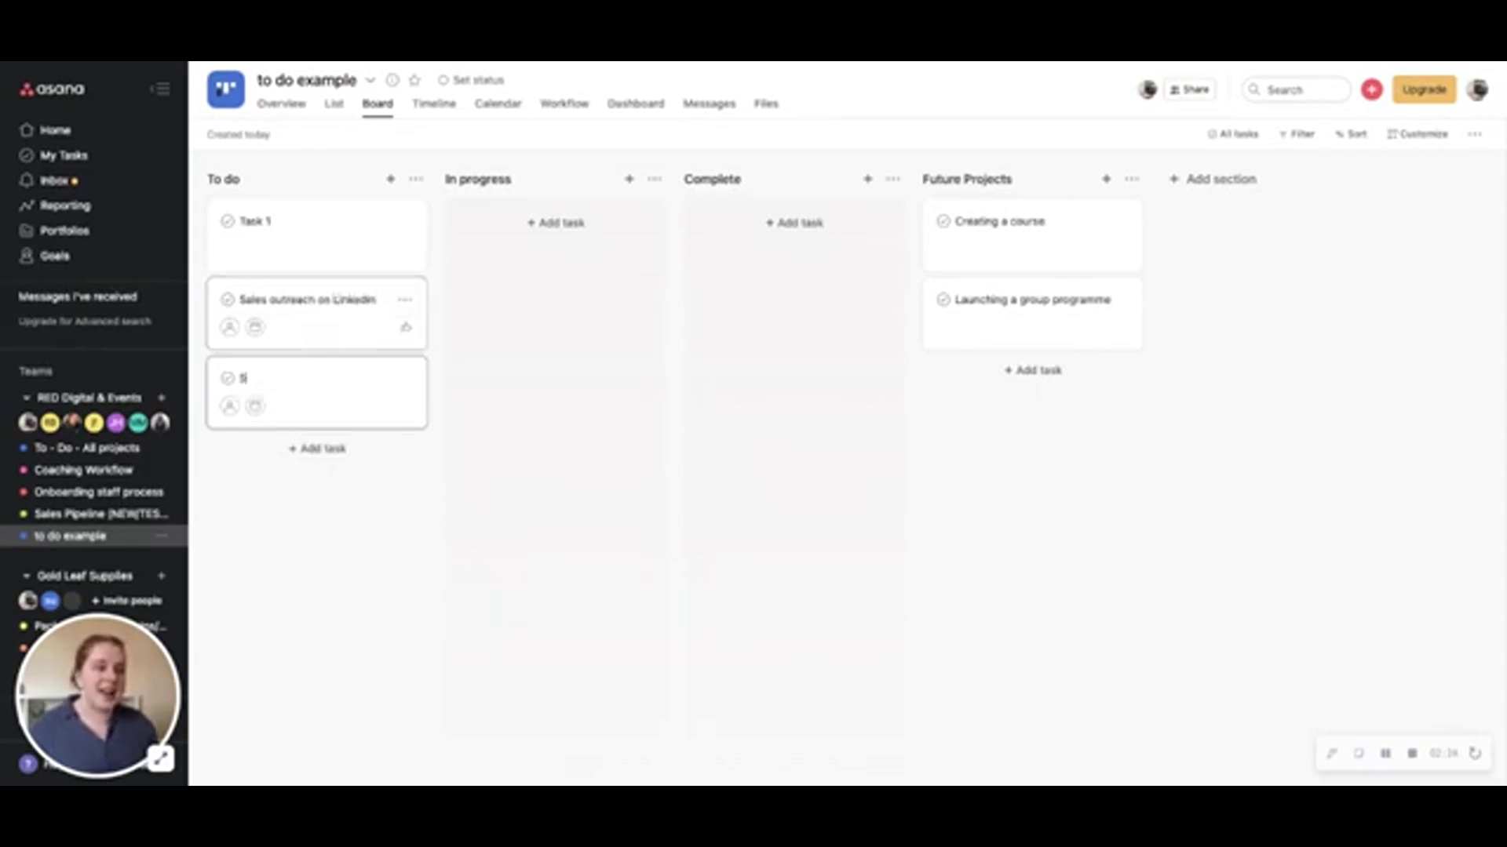
text(ocial Media posts)
key(Return)
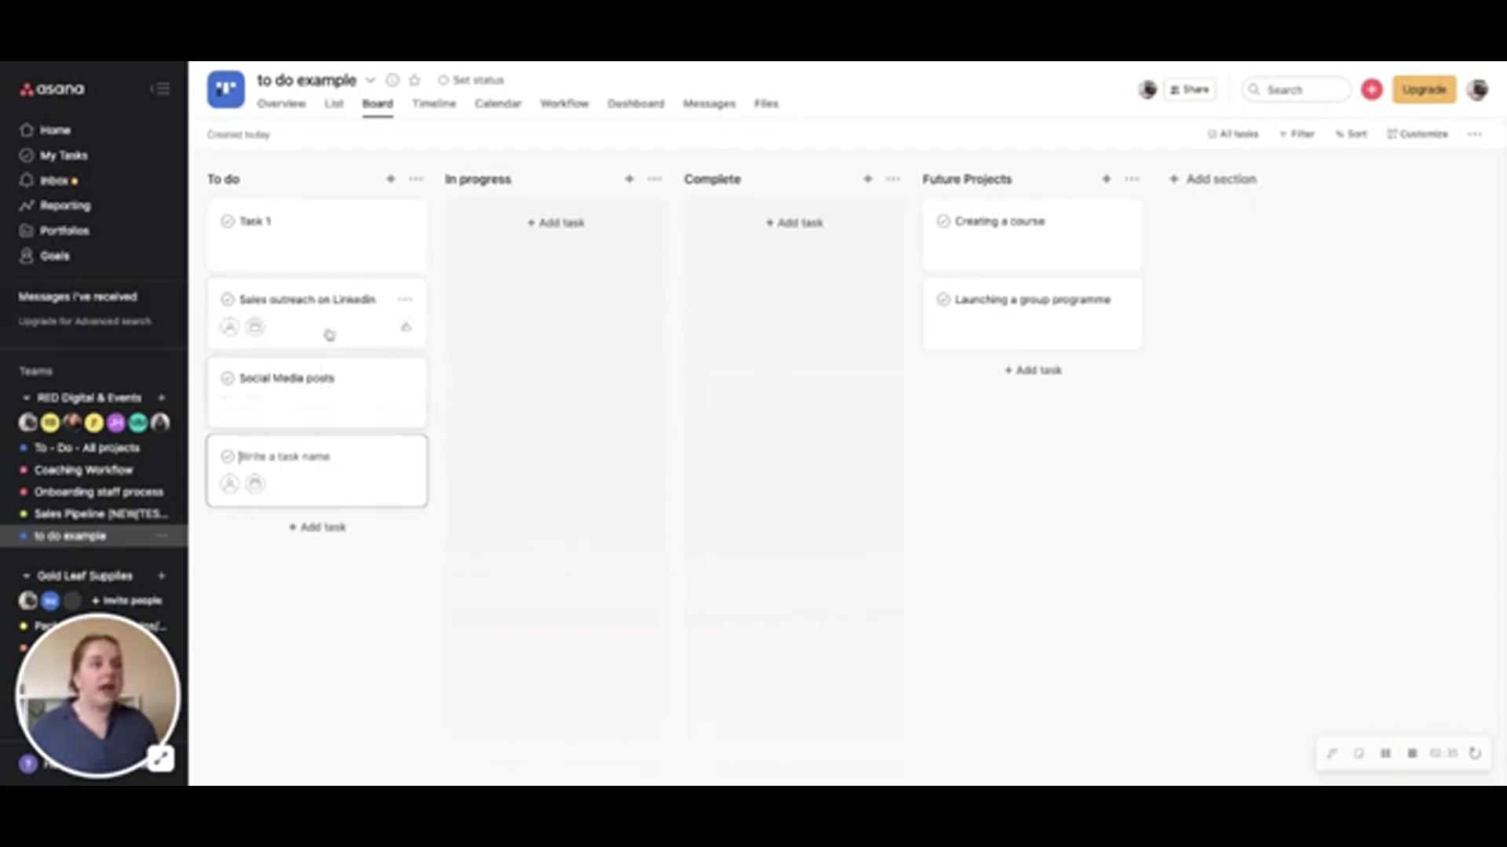
click(404, 300)
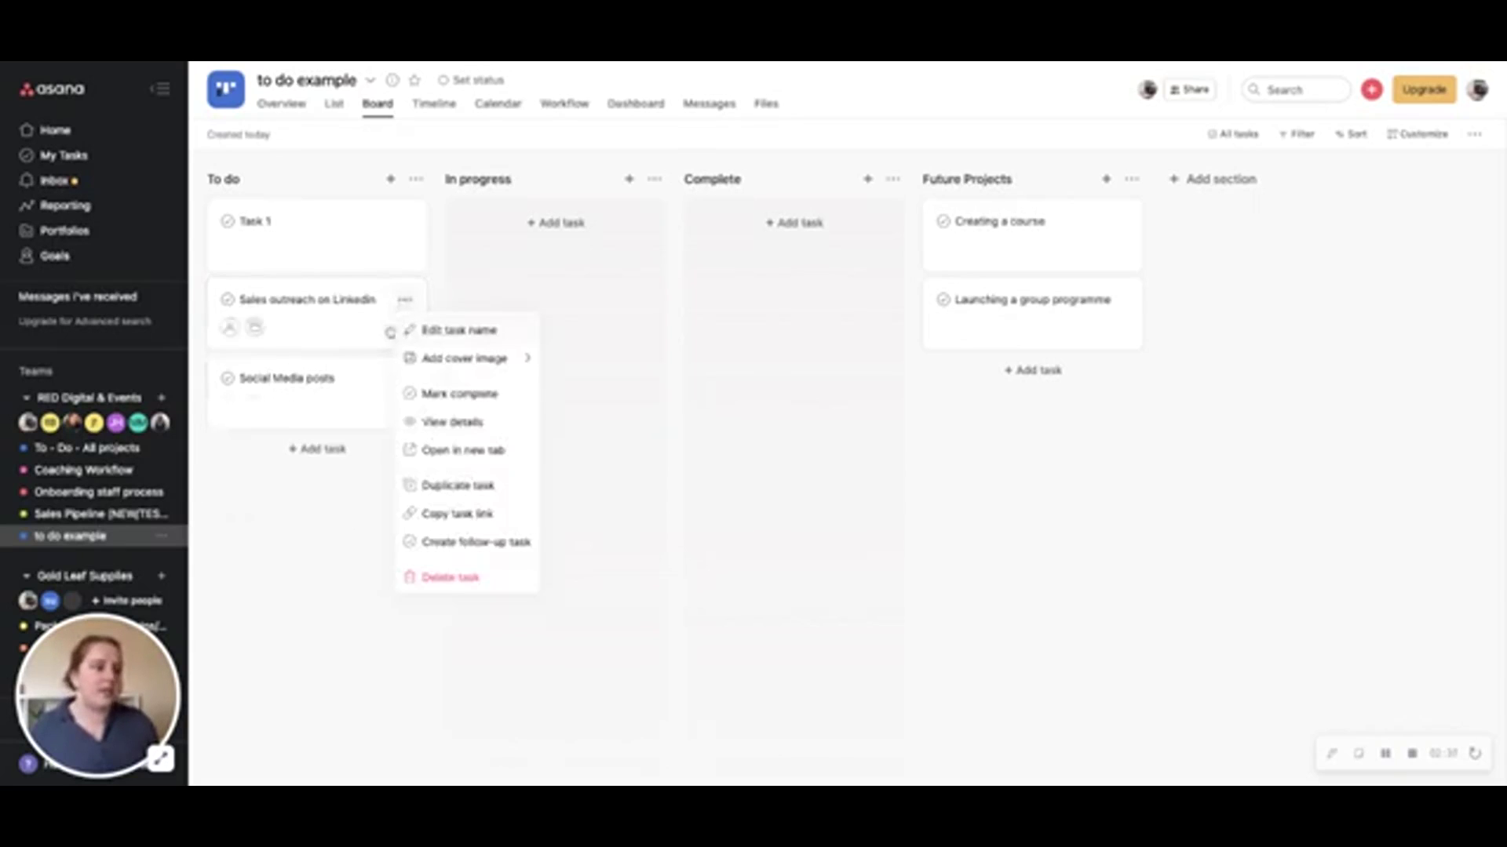
mouse_move(405, 359)
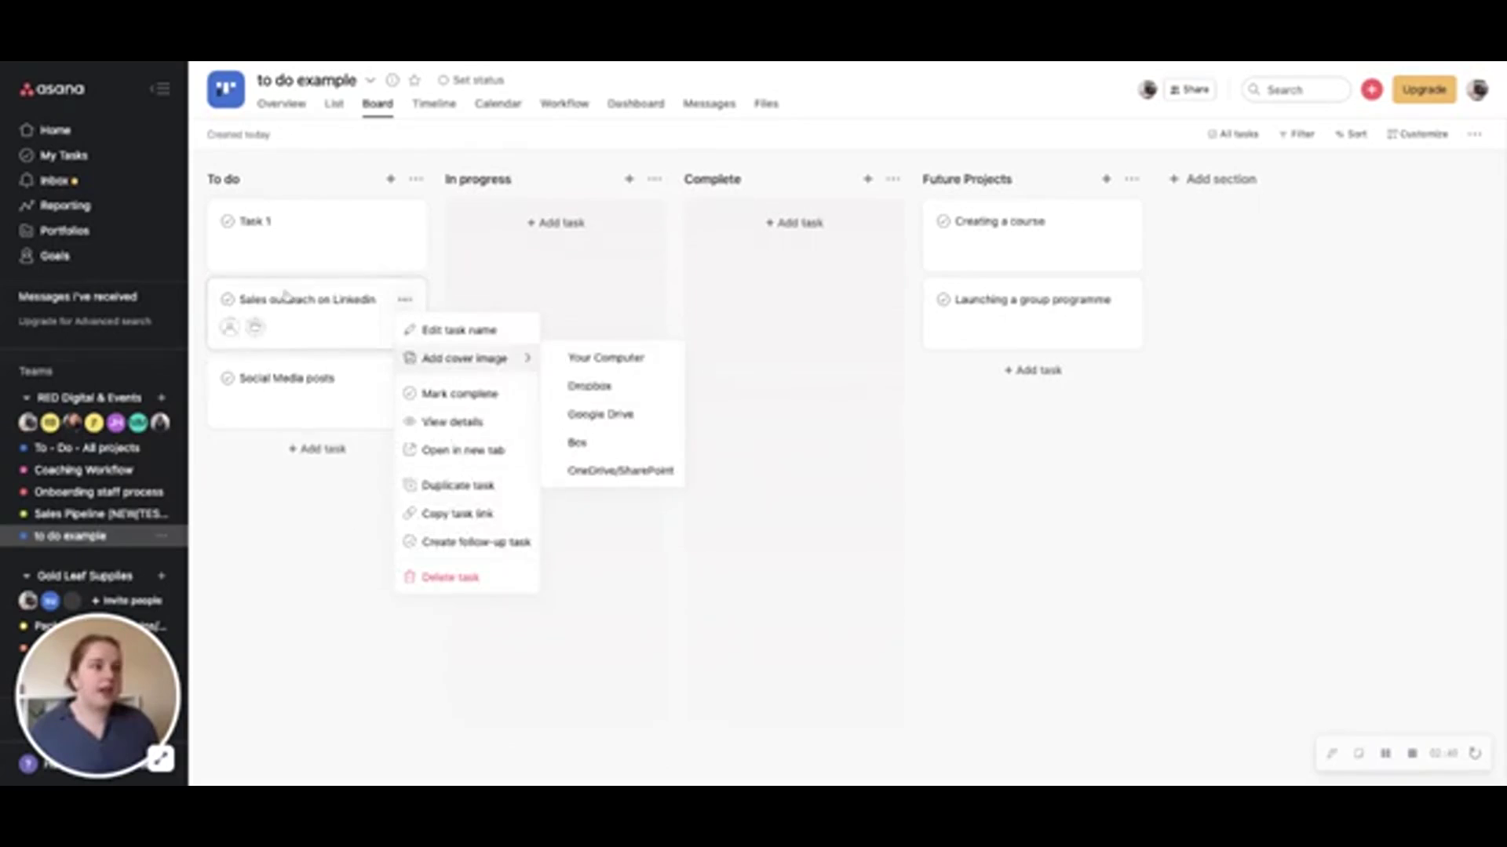
click(267, 330)
click(255, 329)
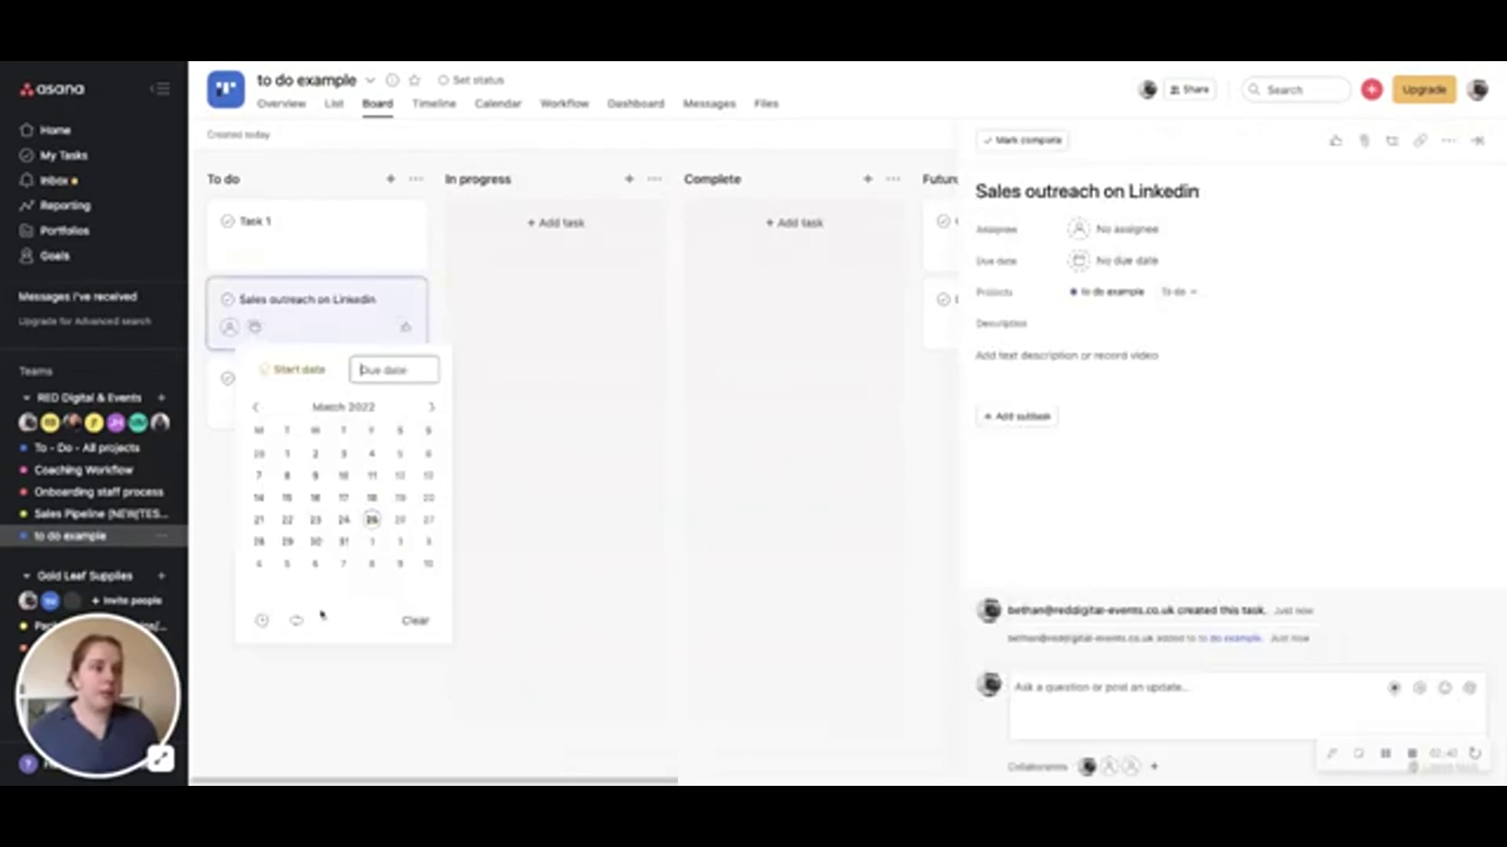
click(295, 620)
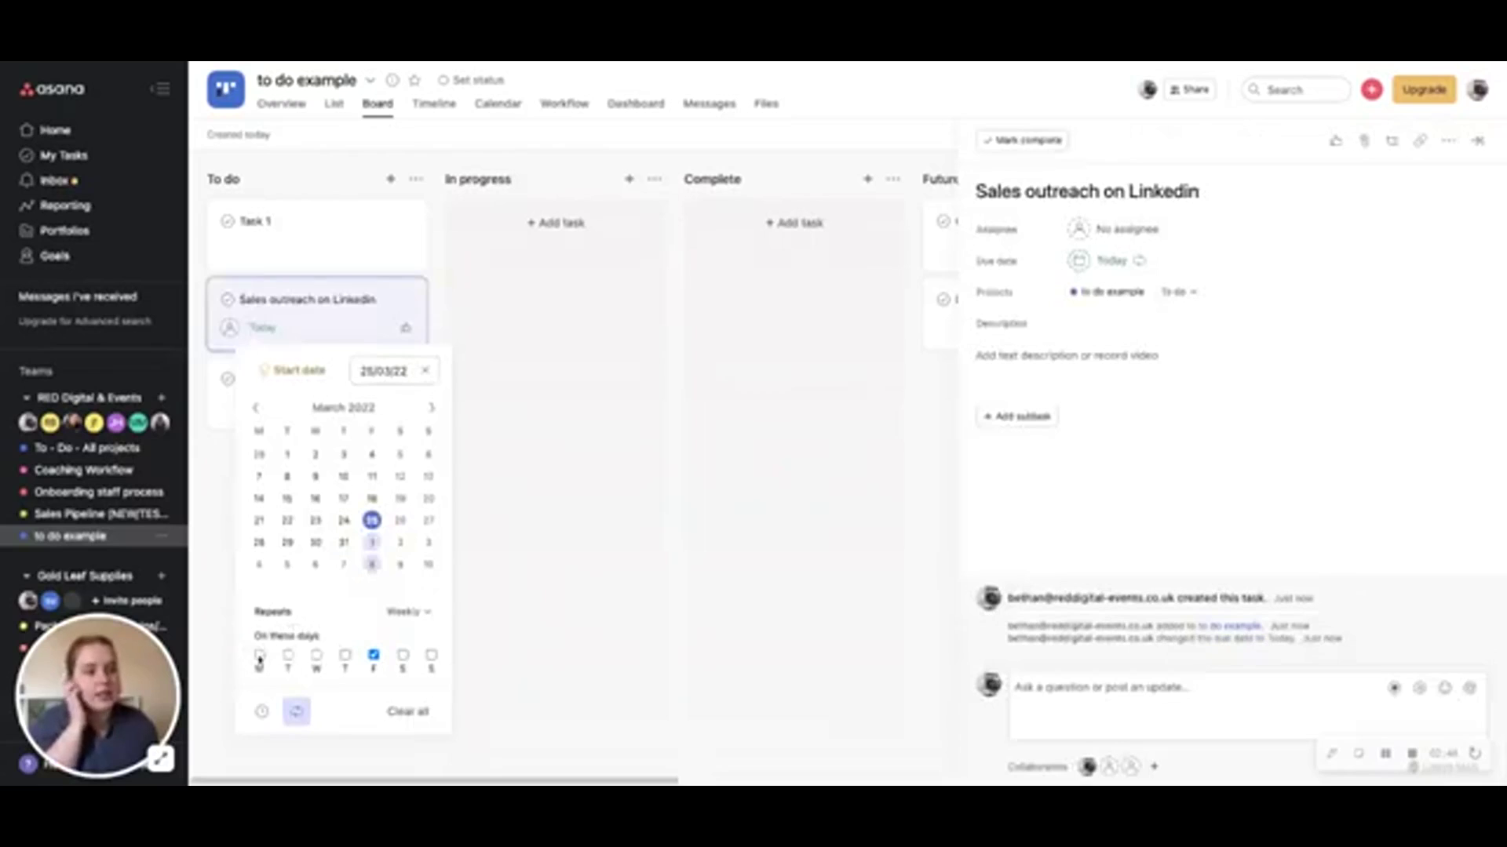
click(259, 655)
click(288, 654)
click(316, 654)
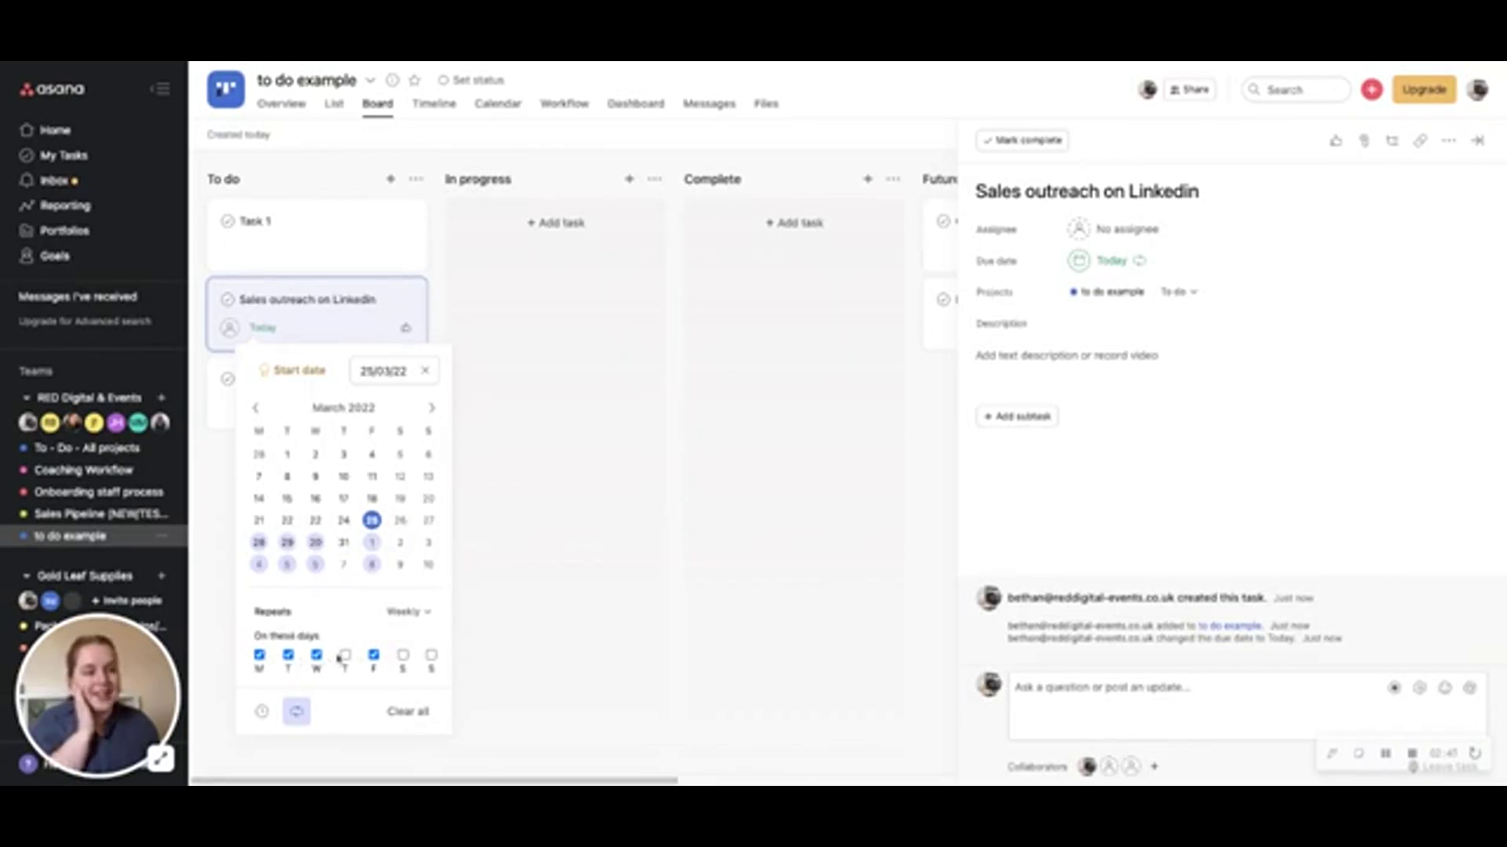
click(344, 654)
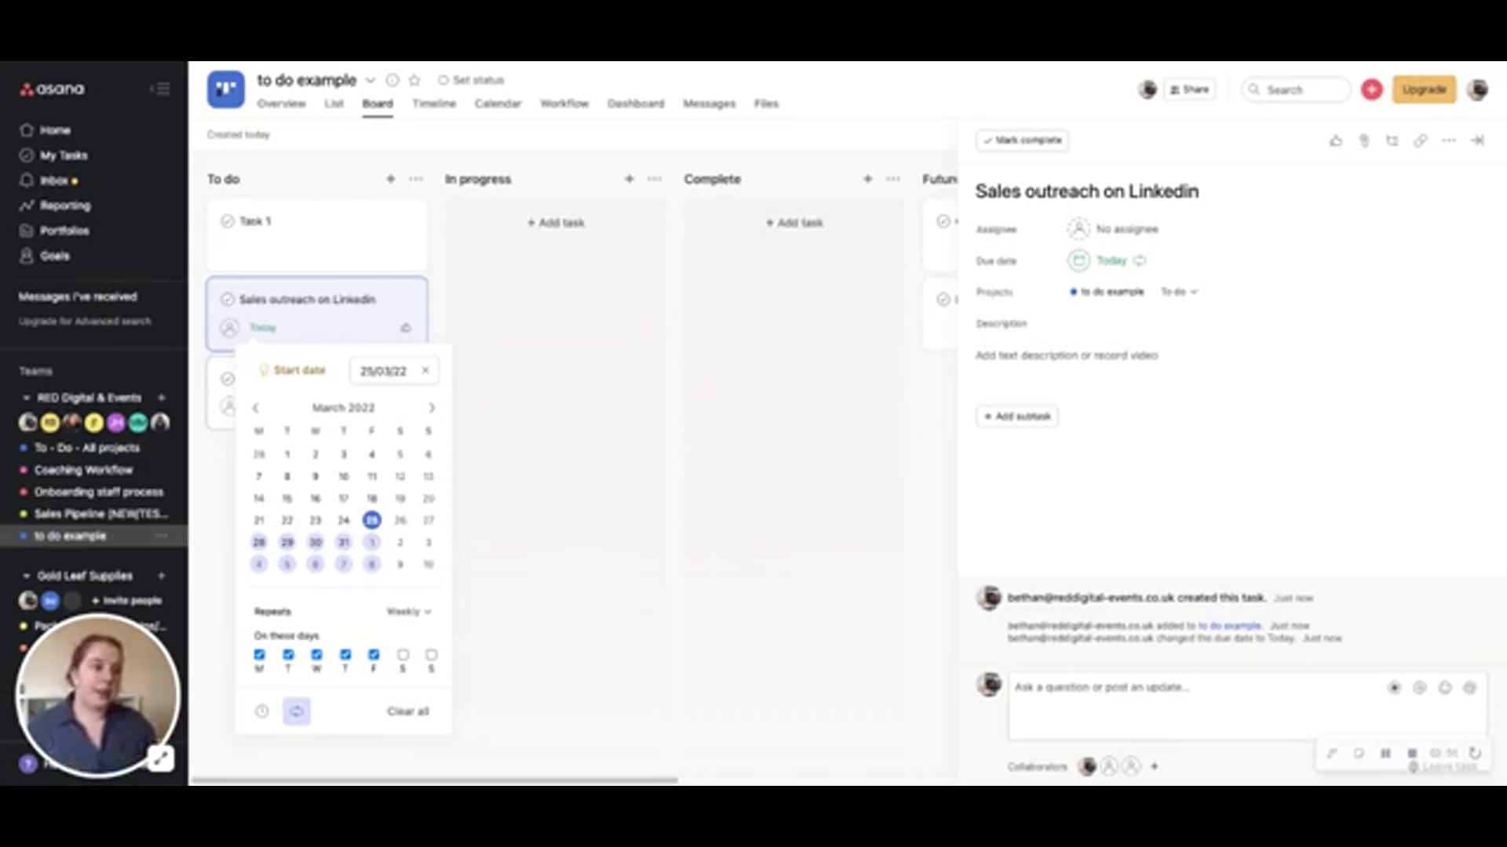
click(208, 481)
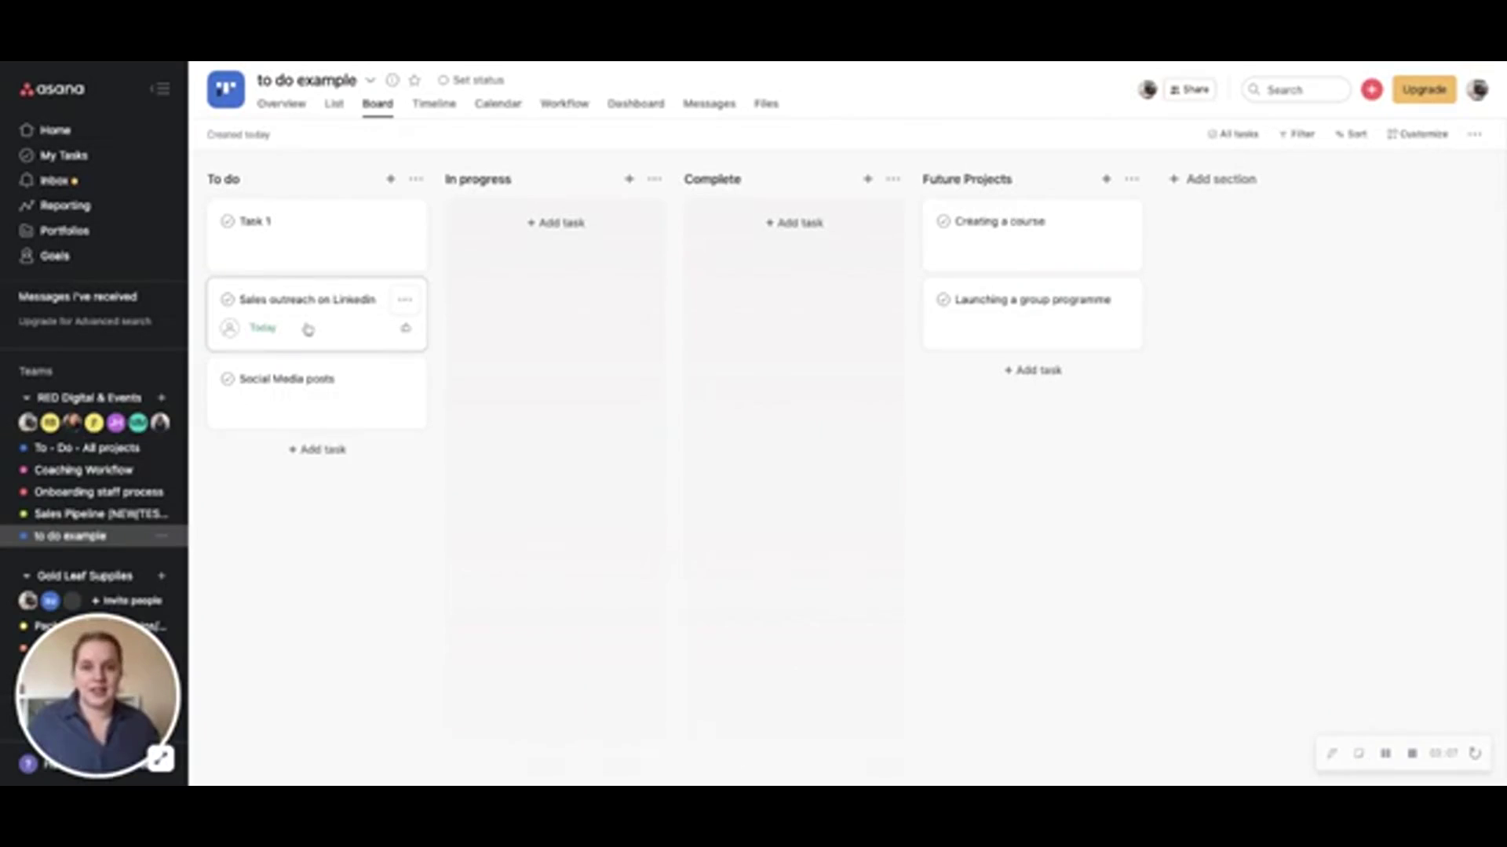
Open the Coaching Workflow project board
click(83, 470)
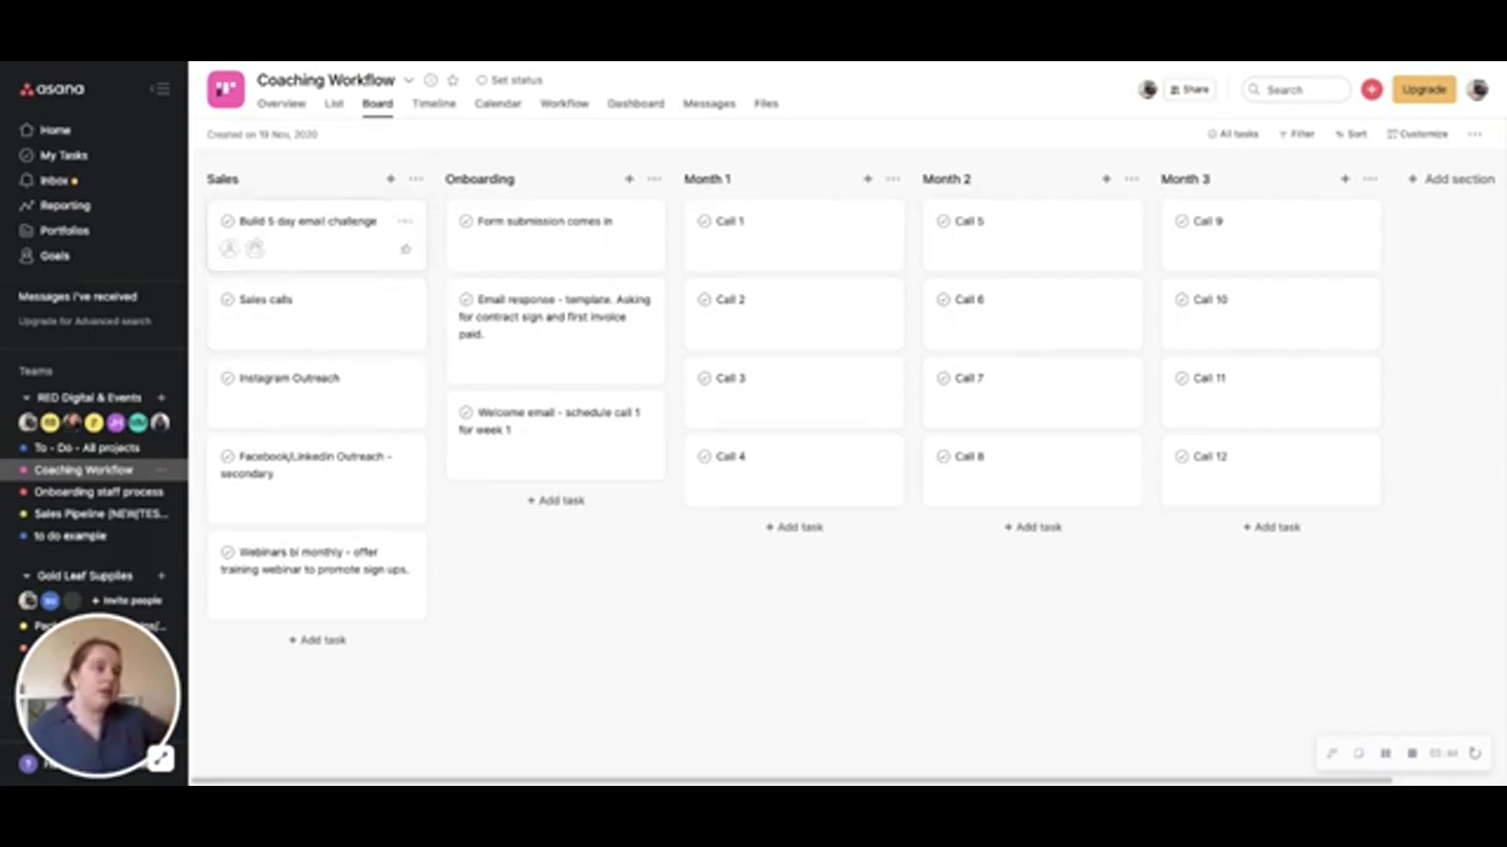
Review the Sales tasks: email challenge, Sales calls, Instagram, Facebook/Linkedin outreach, Webinars
click(300, 249)
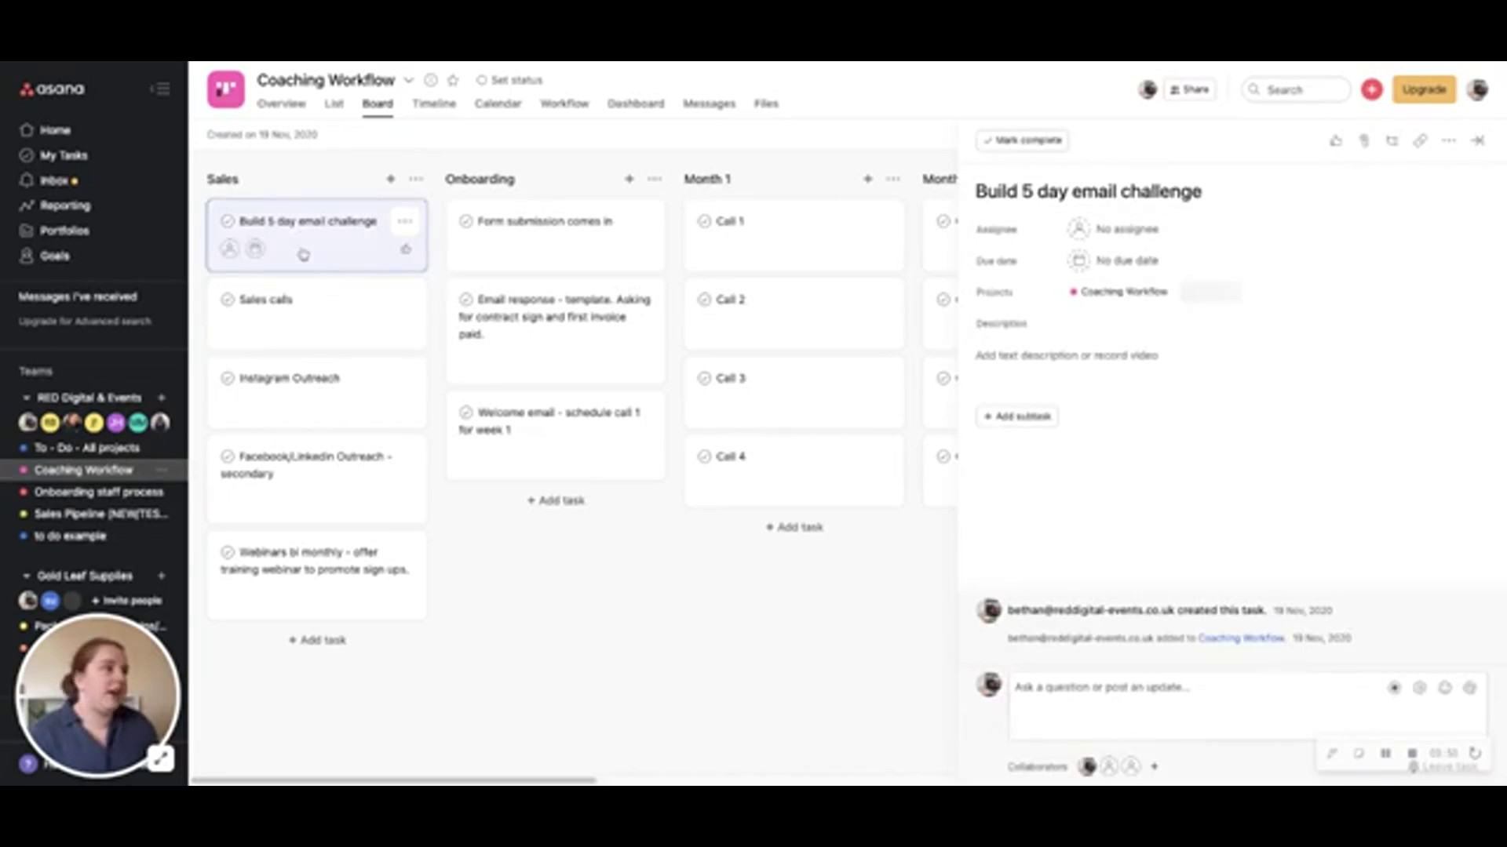
click(317, 317)
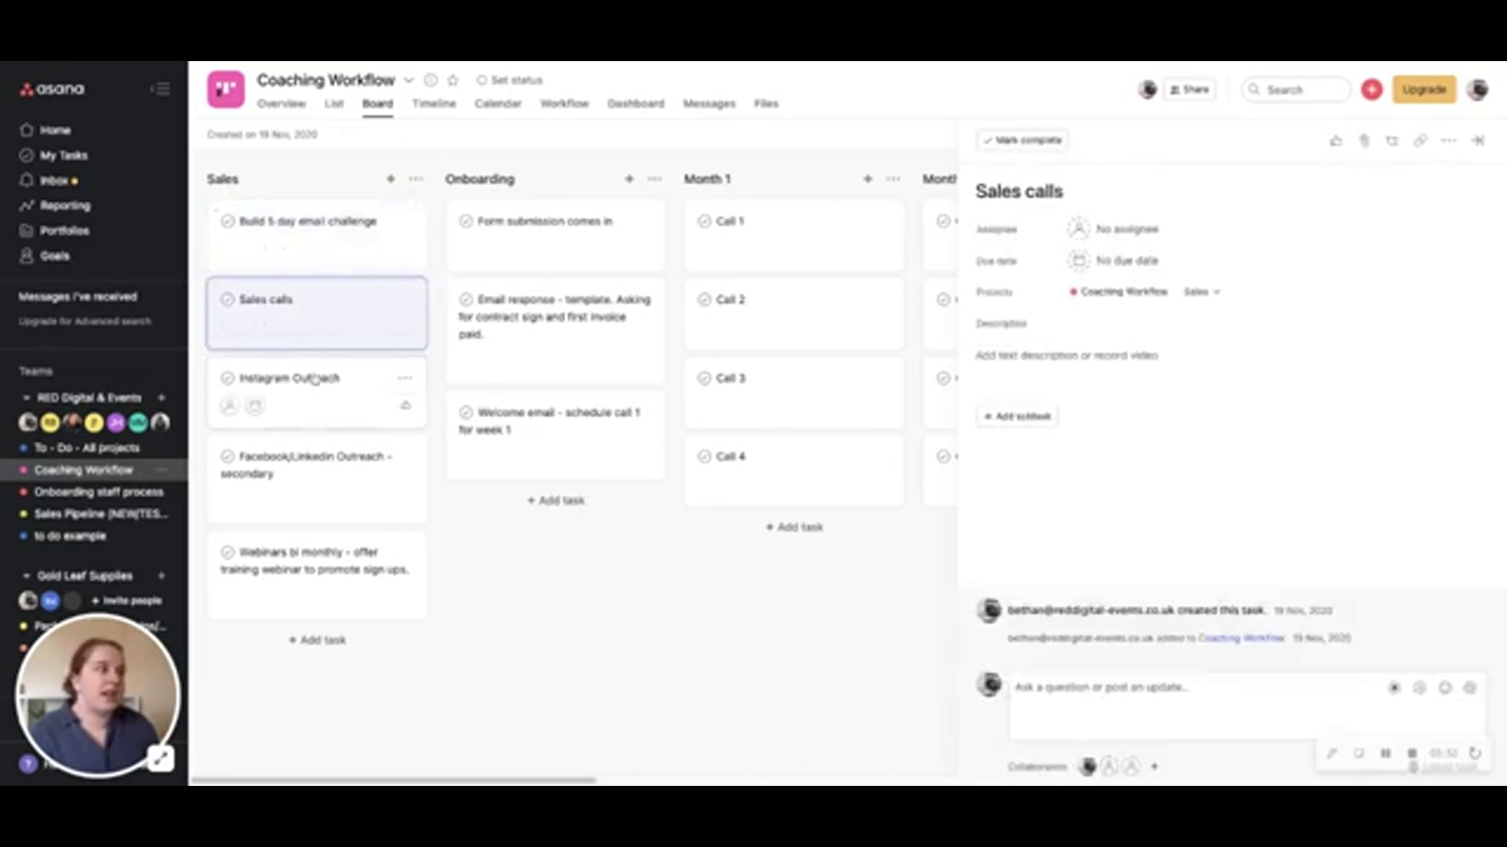
click(288, 408)
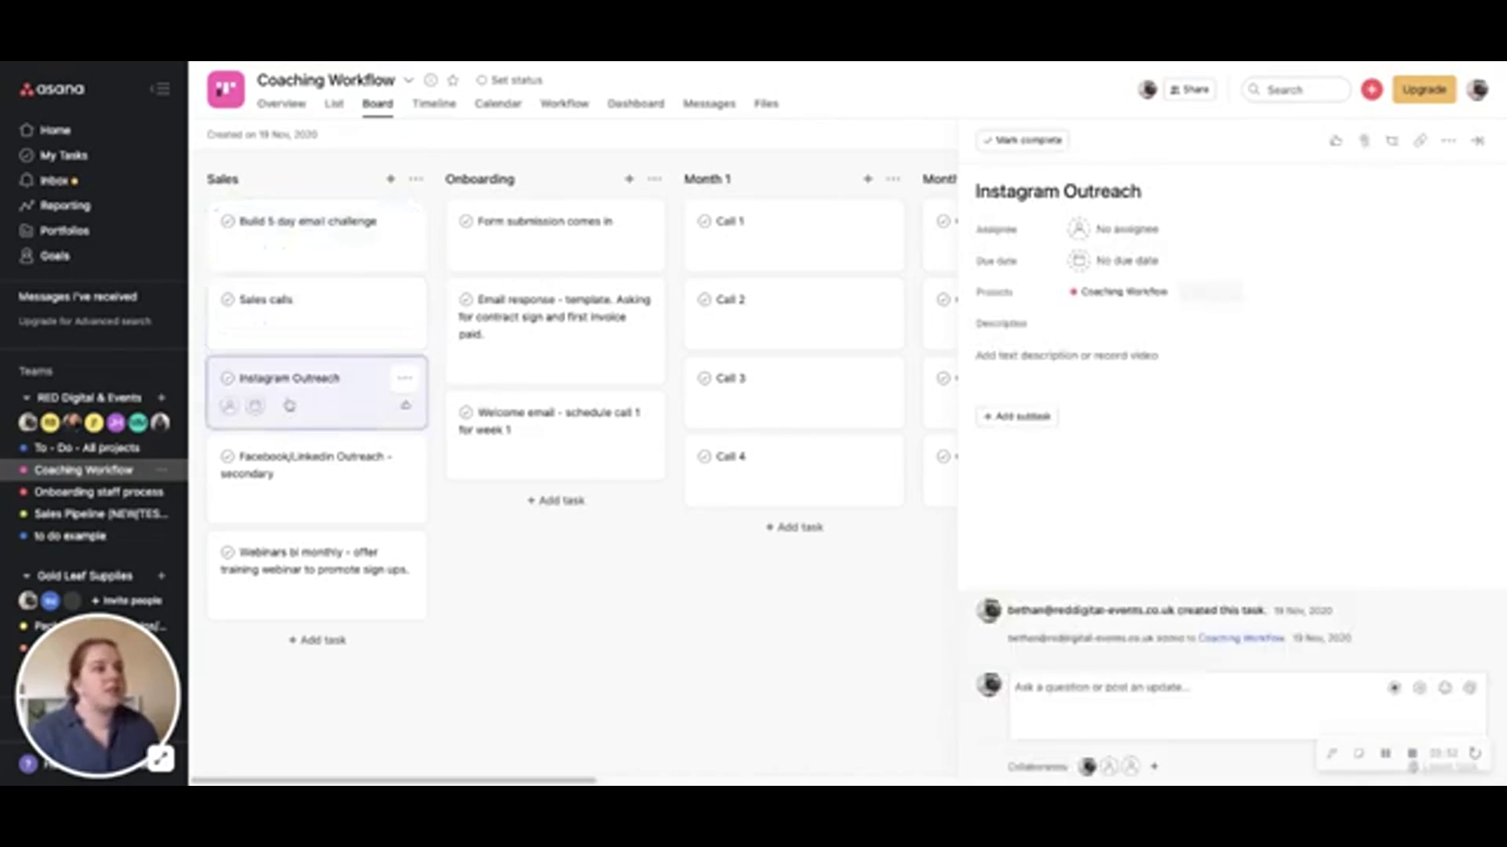
click(318, 514)
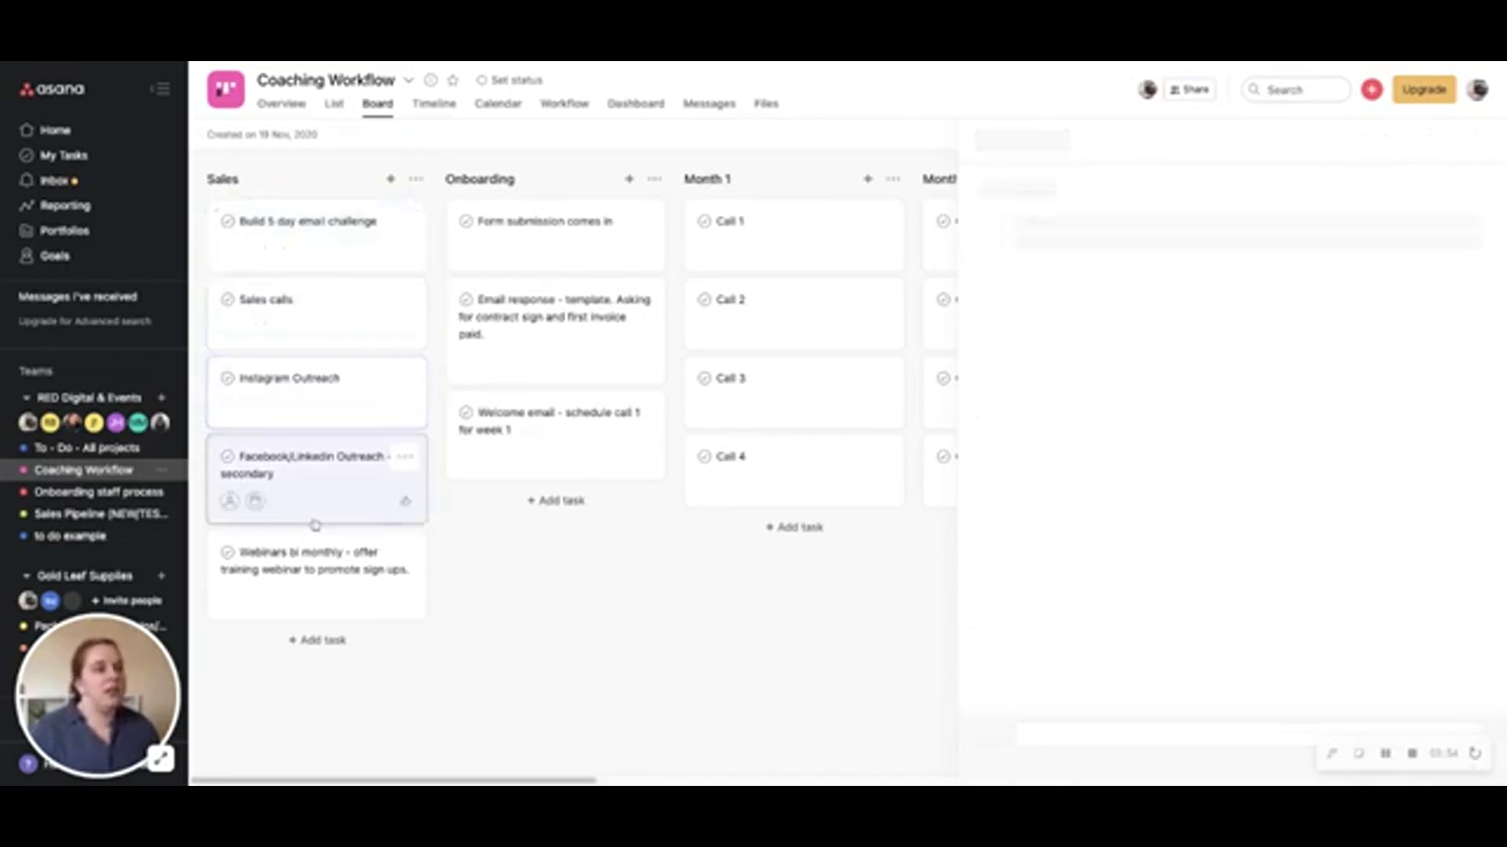
click(324, 582)
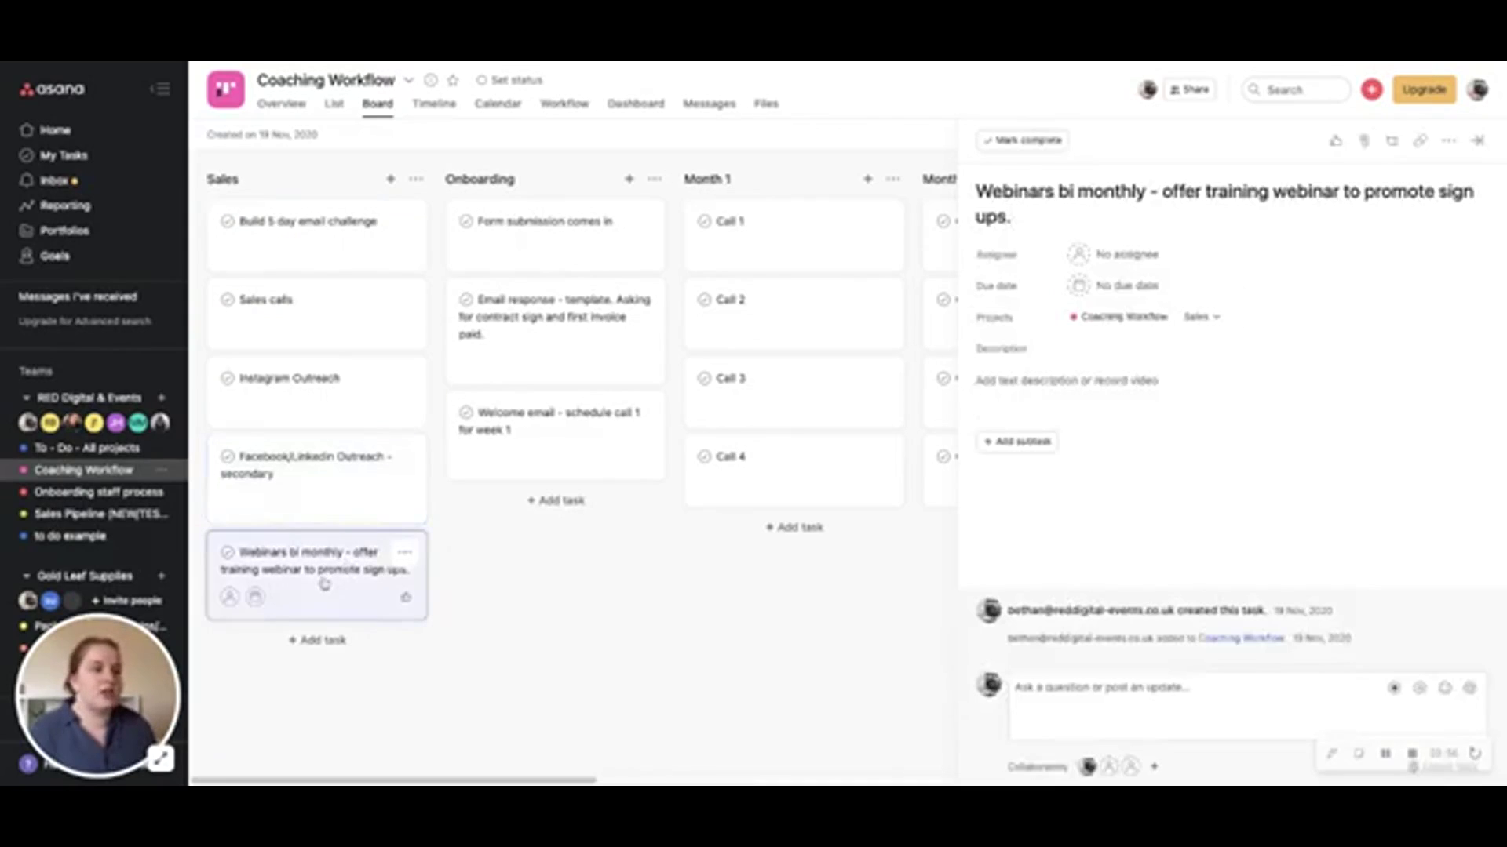
click(557, 616)
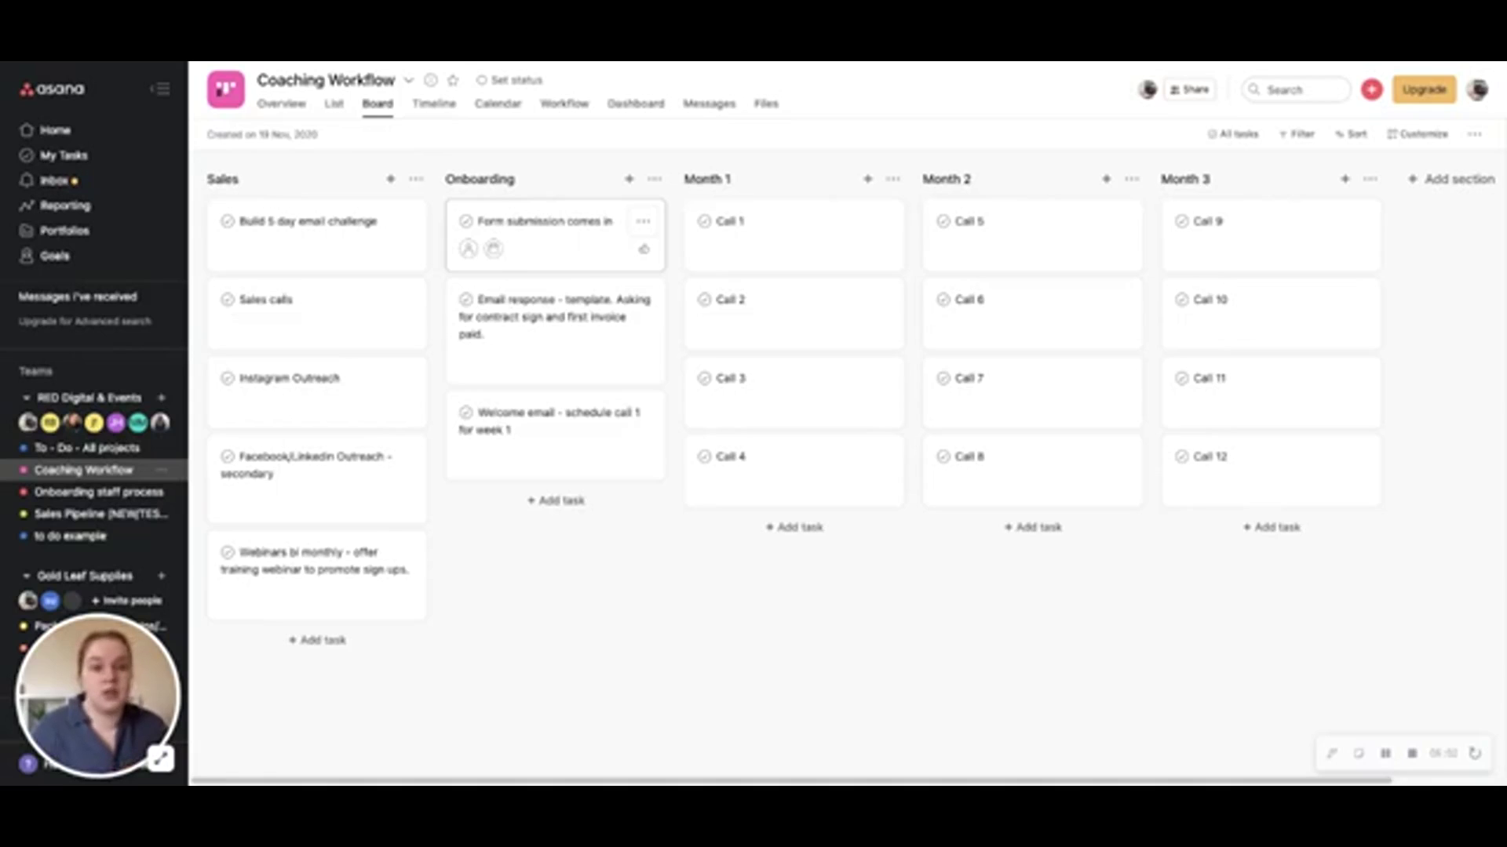
Review the Email response template and Welcome email - schedule call 1 tasks, then close details
click(550, 296)
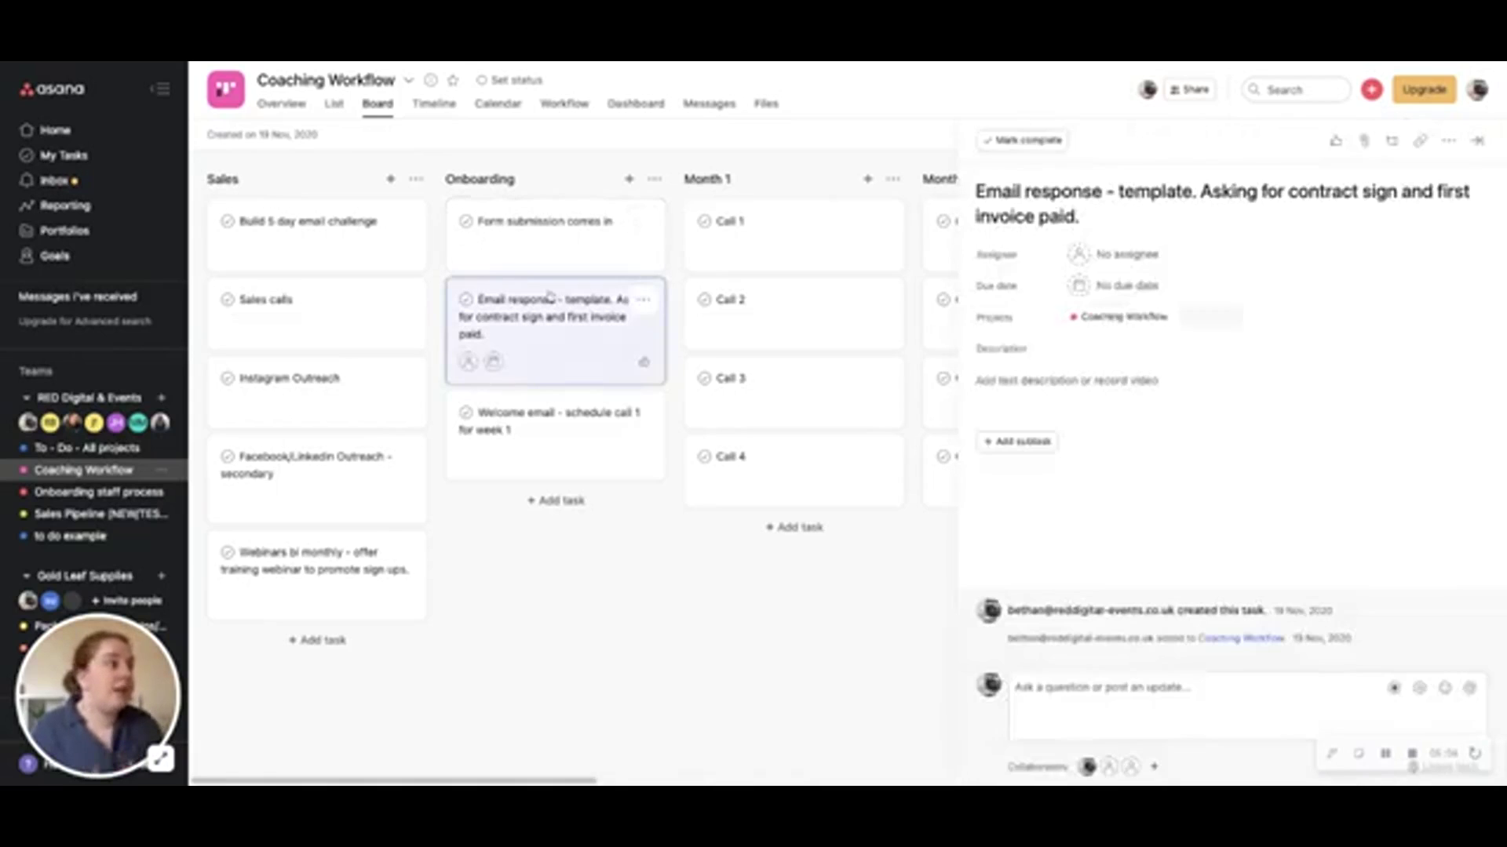
click(544, 452)
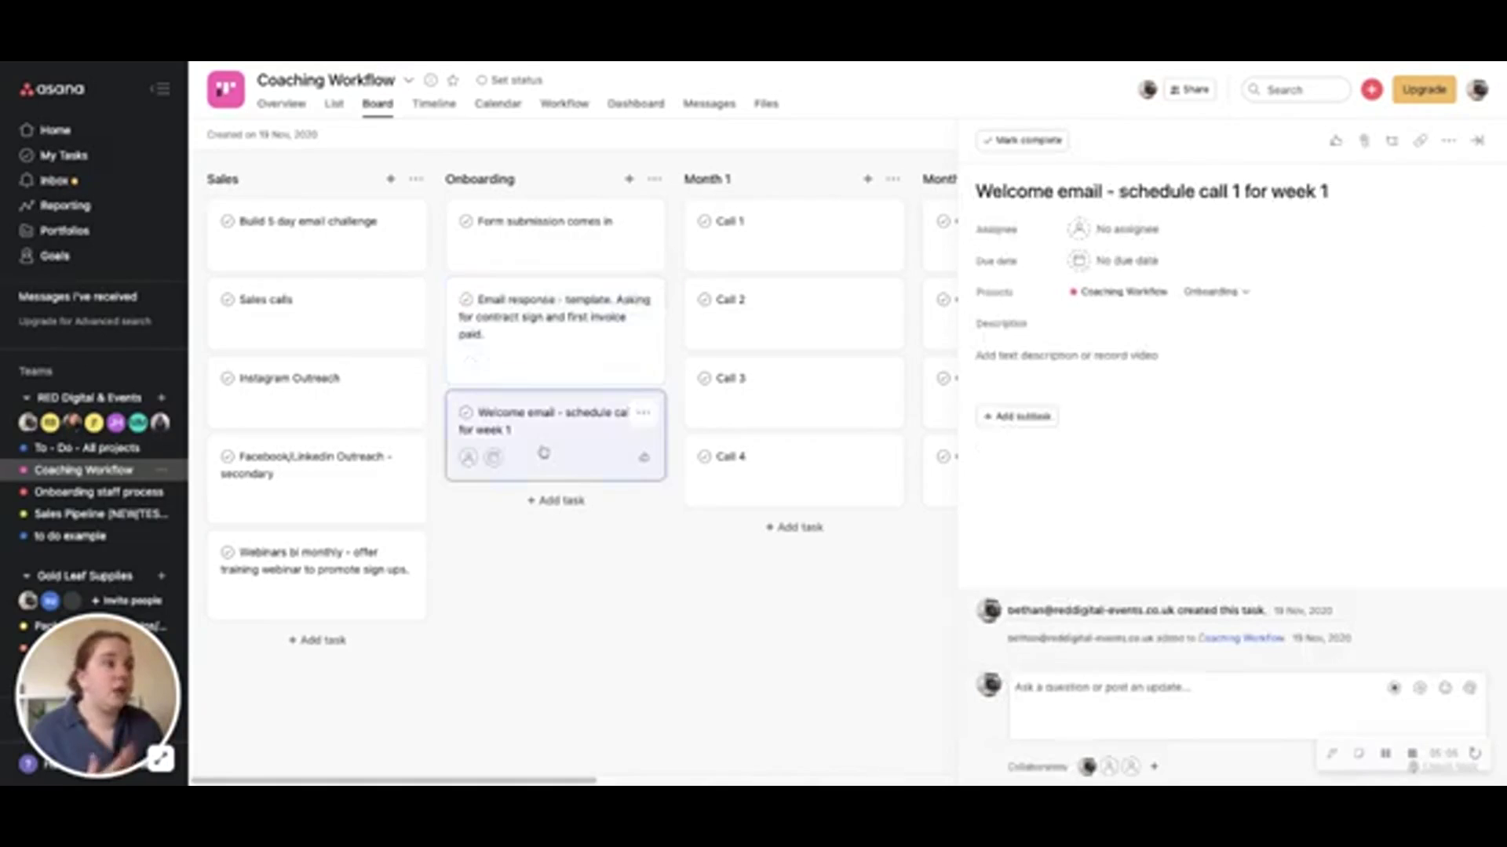
click(521, 662)
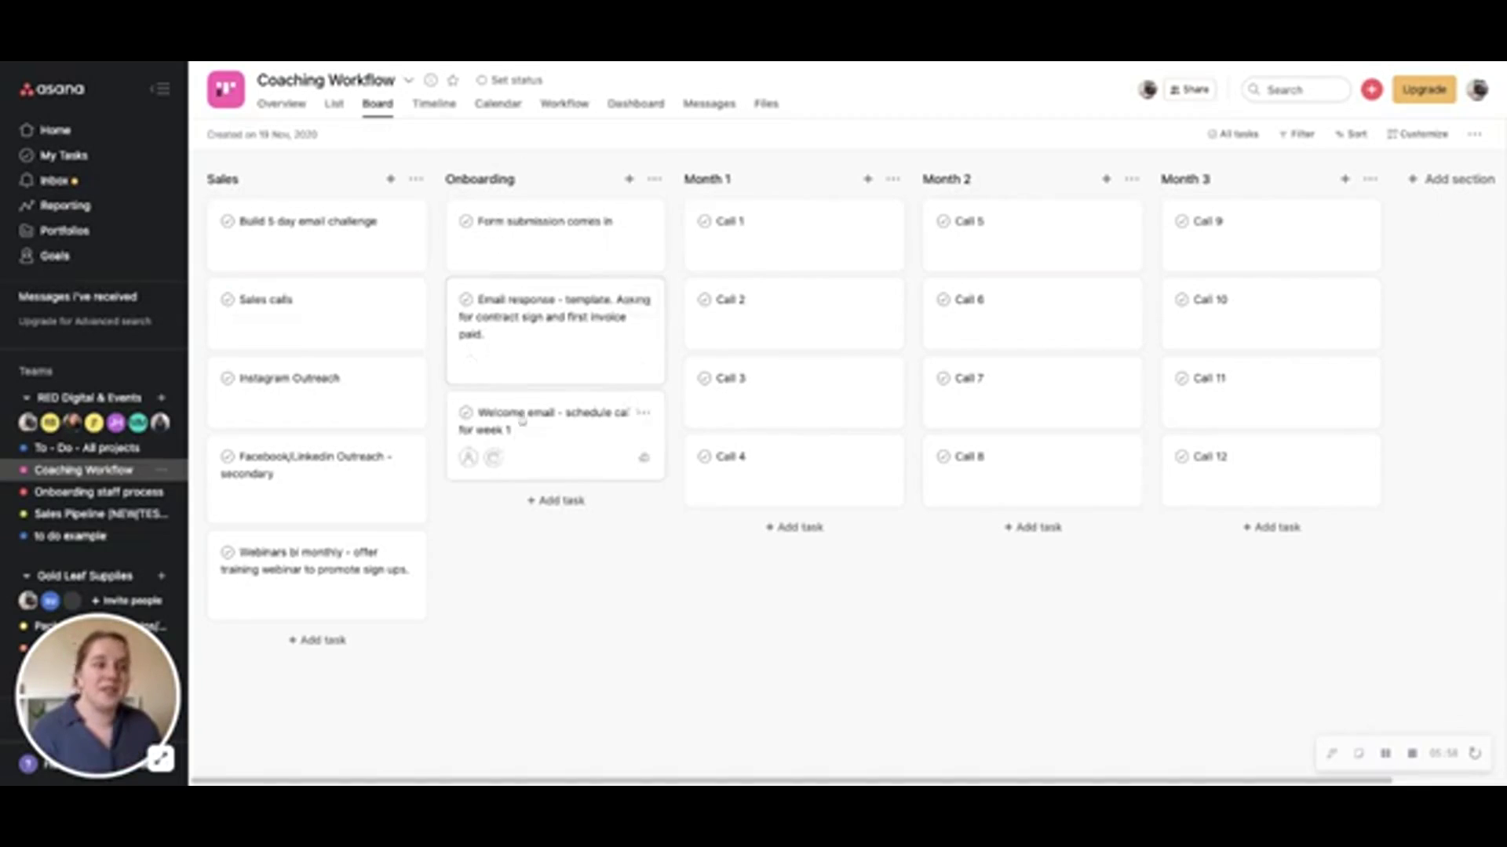
click(771, 253)
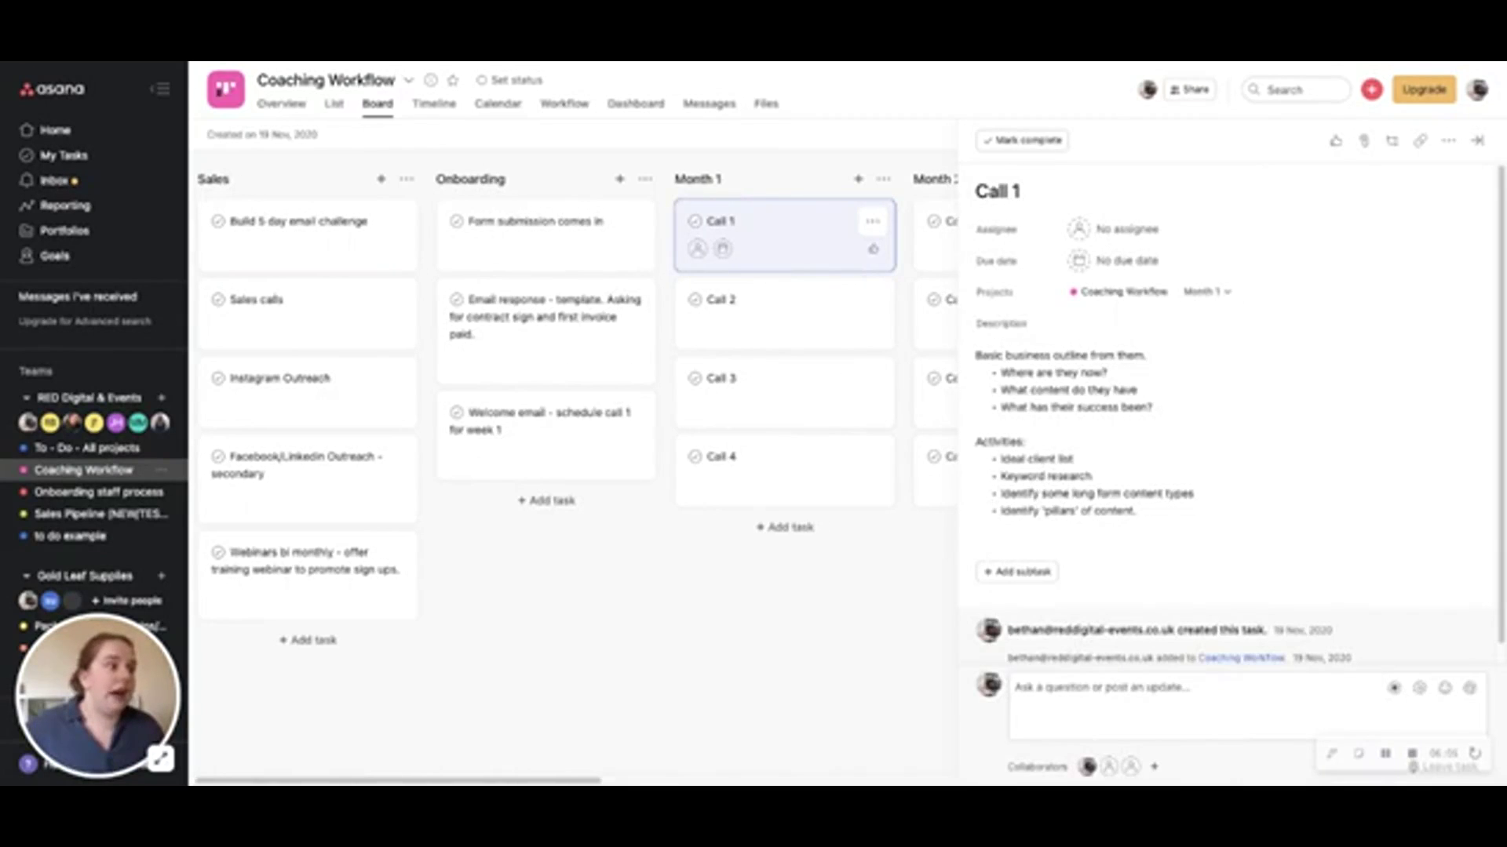
click(764, 327)
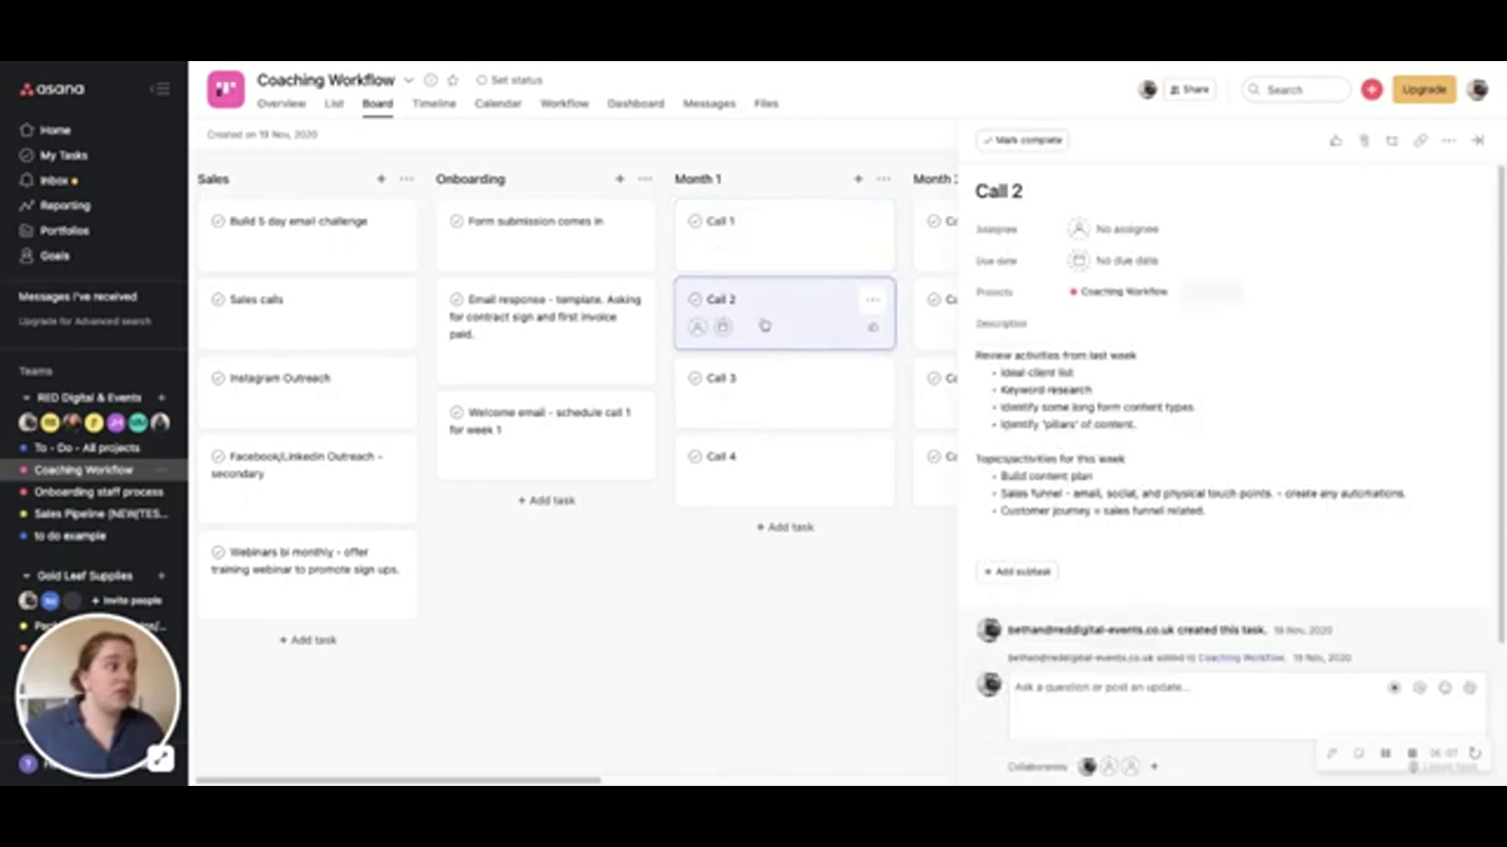
click(760, 229)
click(765, 314)
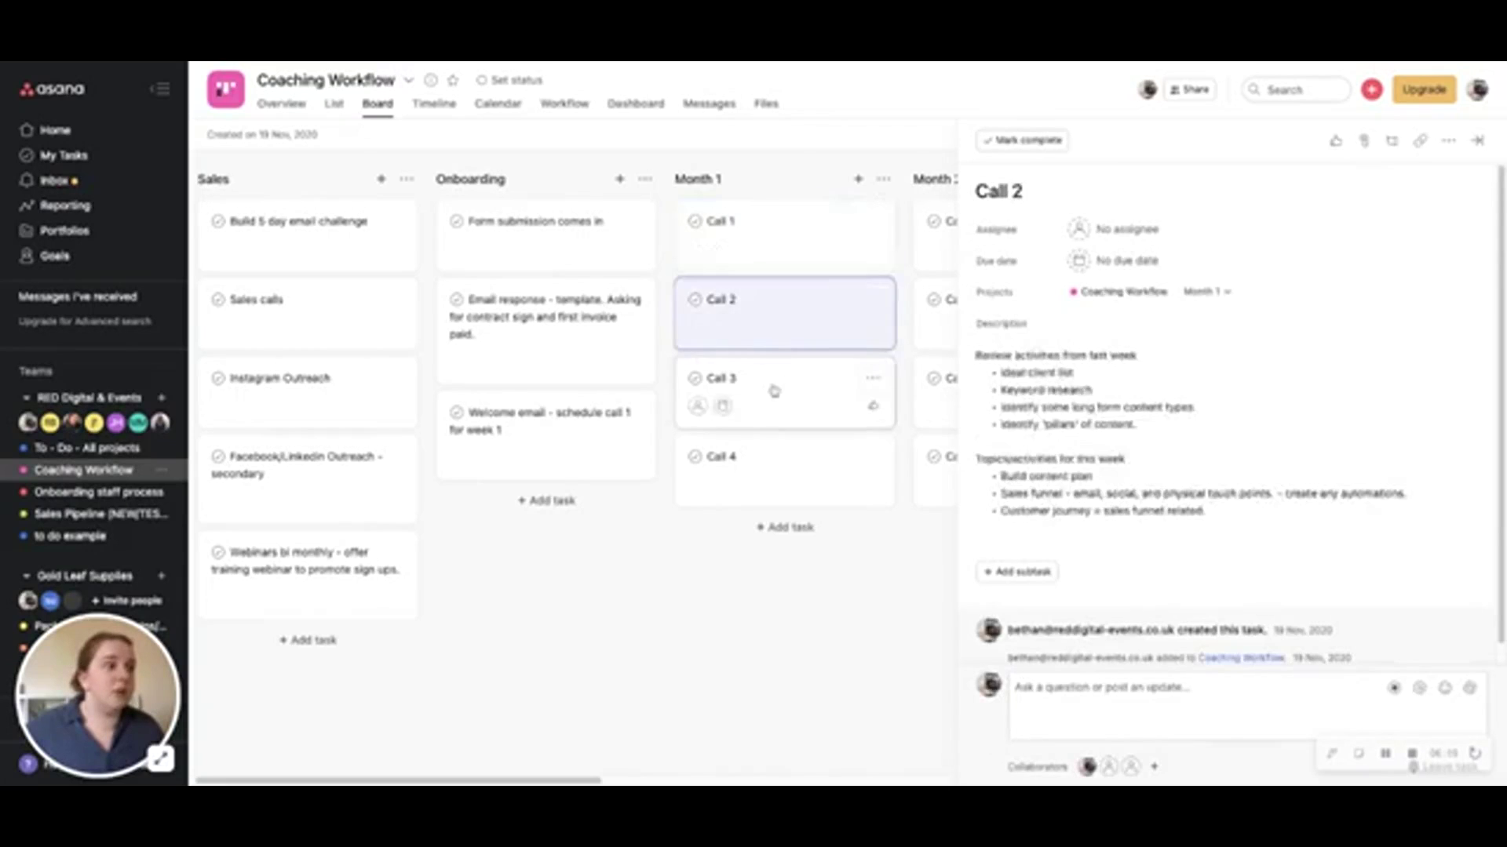
click(770, 393)
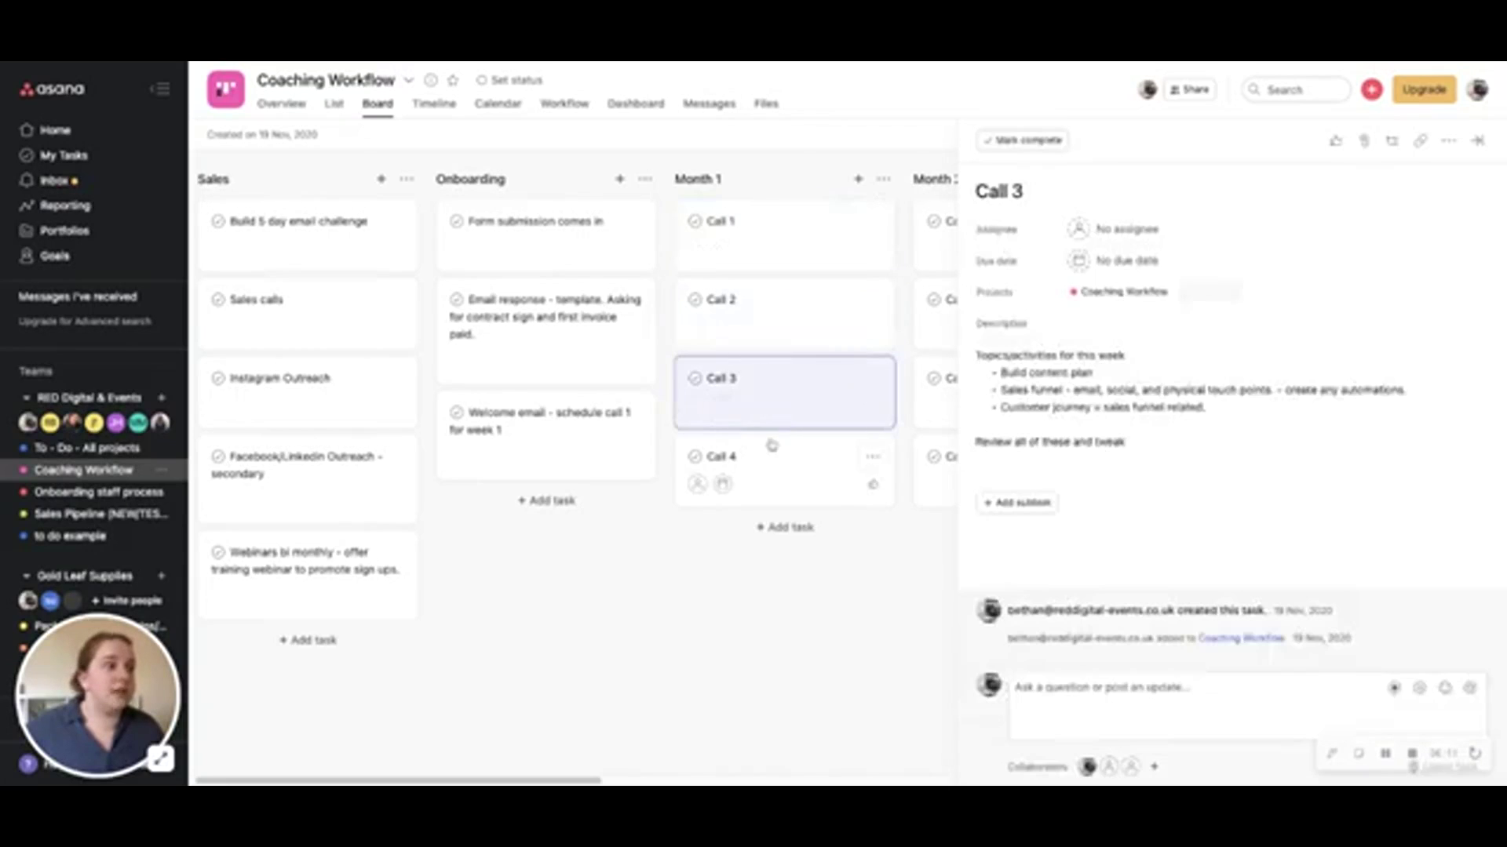
click(712, 580)
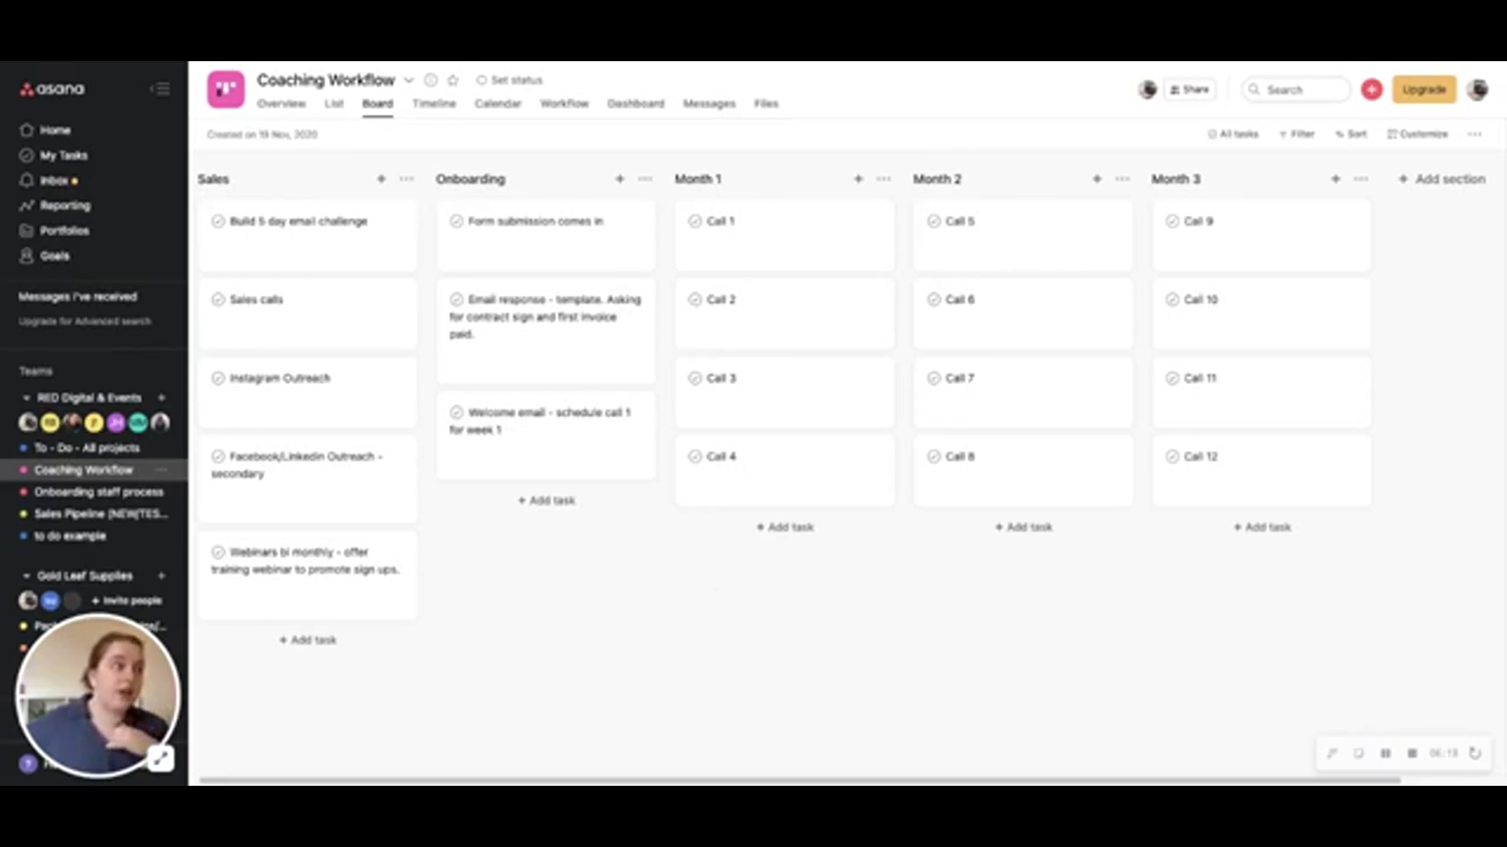
click(777, 263)
click(785, 321)
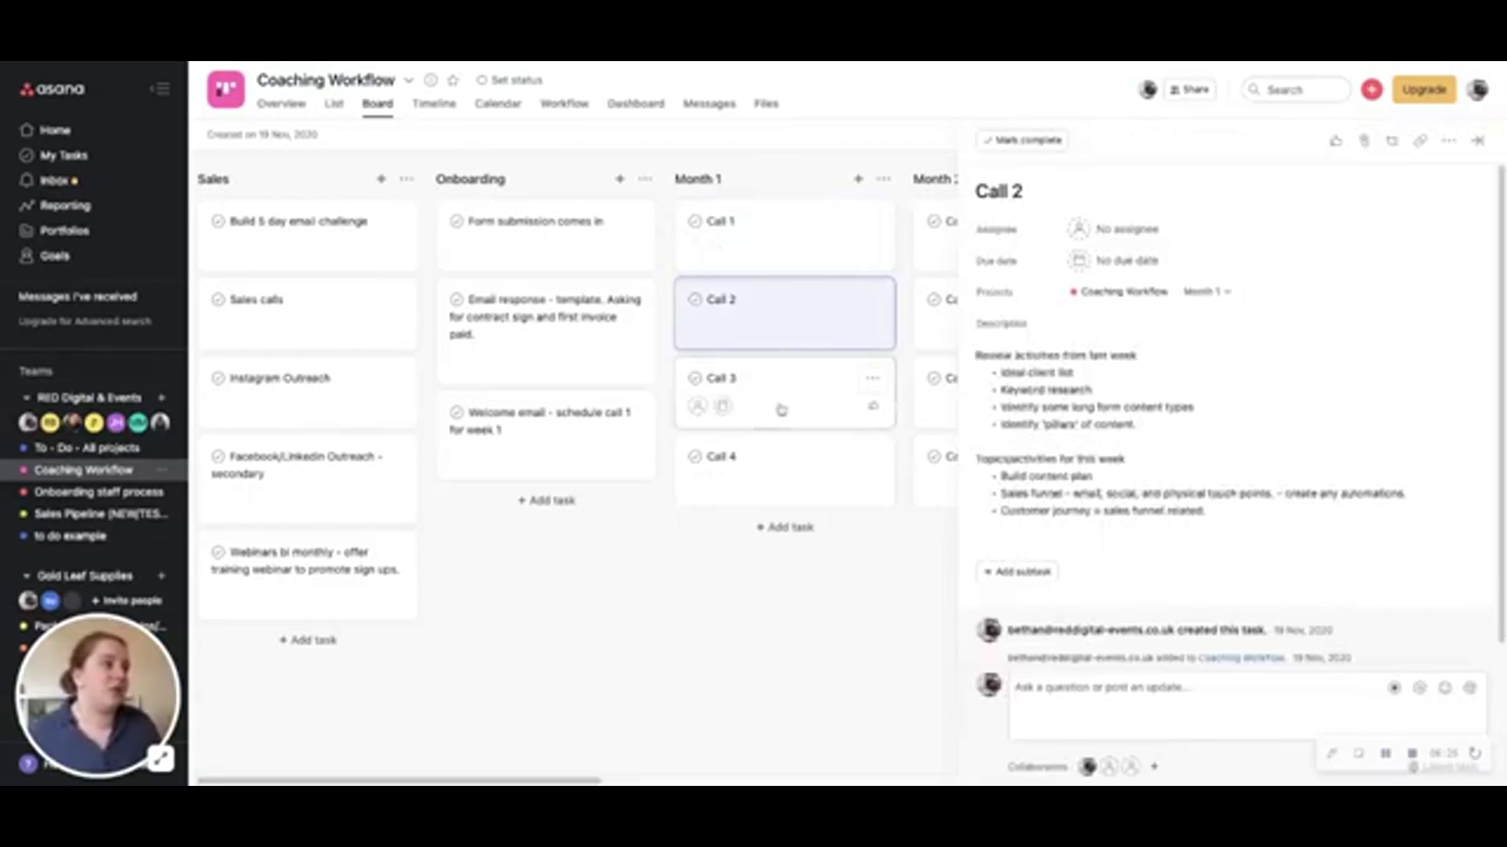
click(781, 409)
click(659, 587)
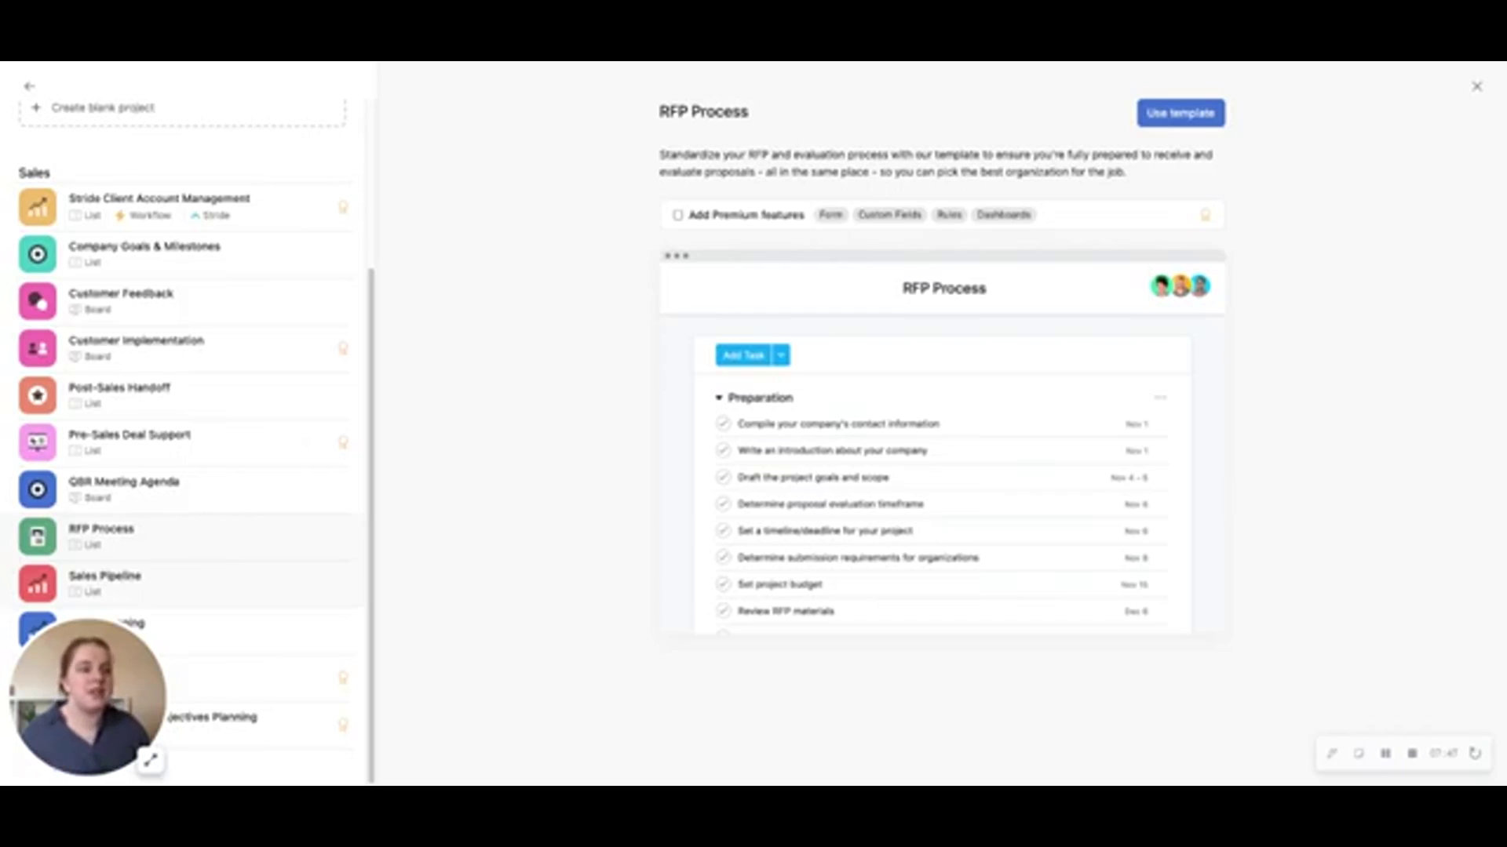
Create a 'Sales Pipeline Template' project from the Sales Pipeline template
click(104, 580)
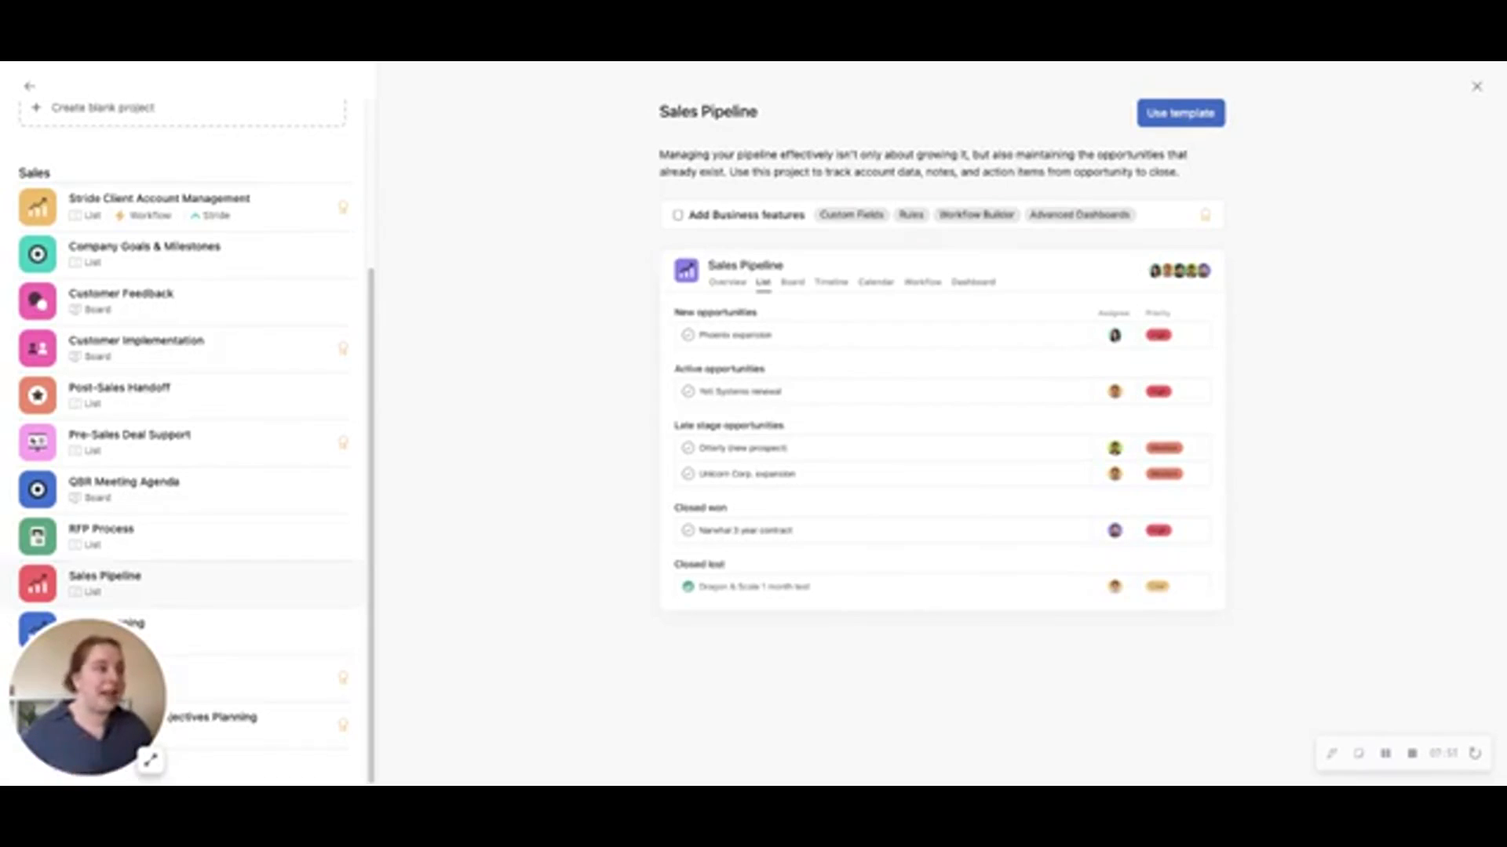
click(1179, 121)
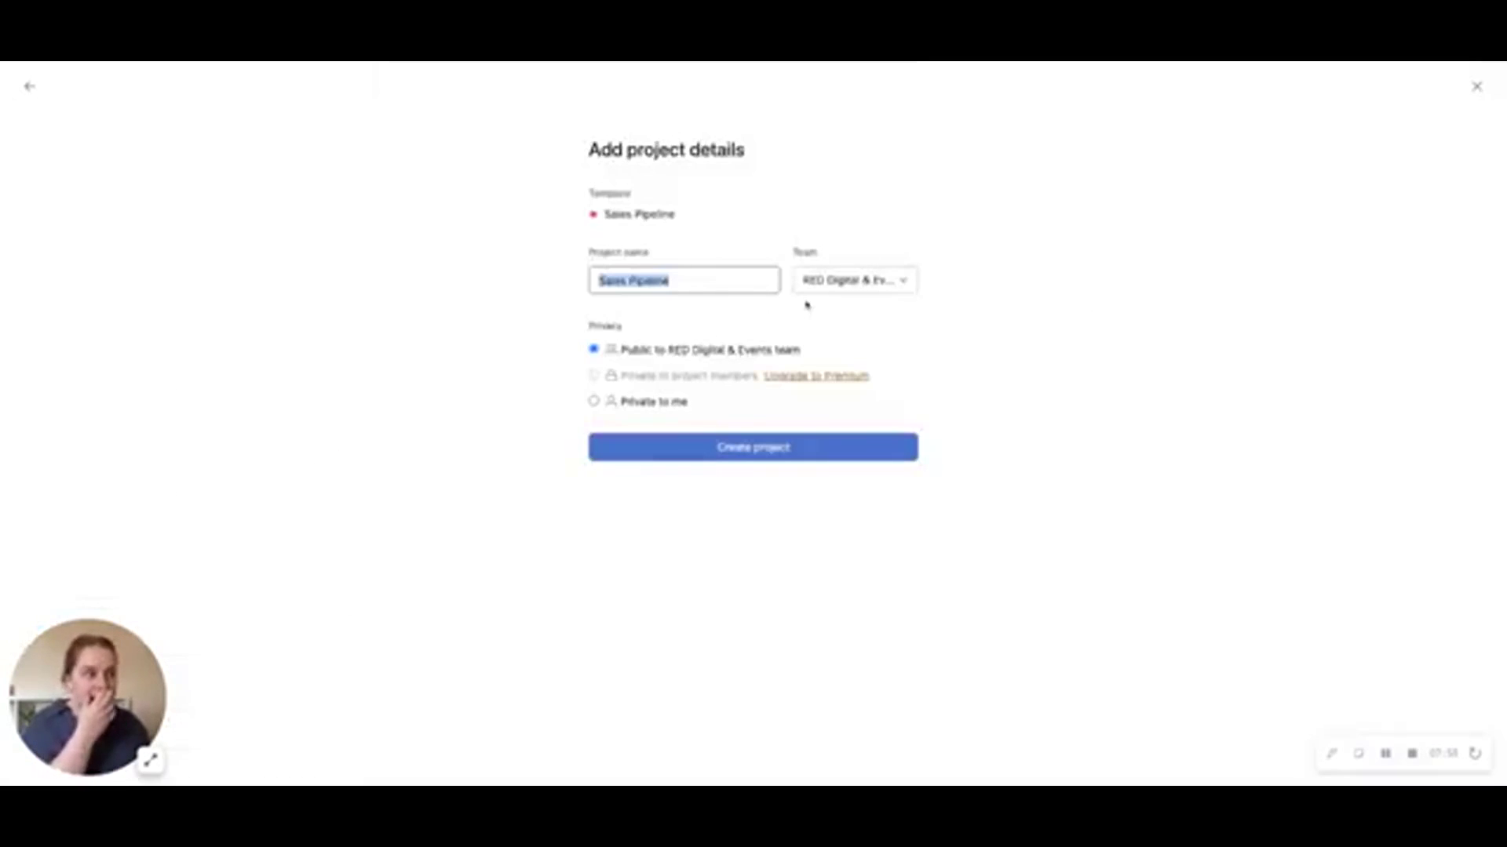
click(740, 276)
text(Template)
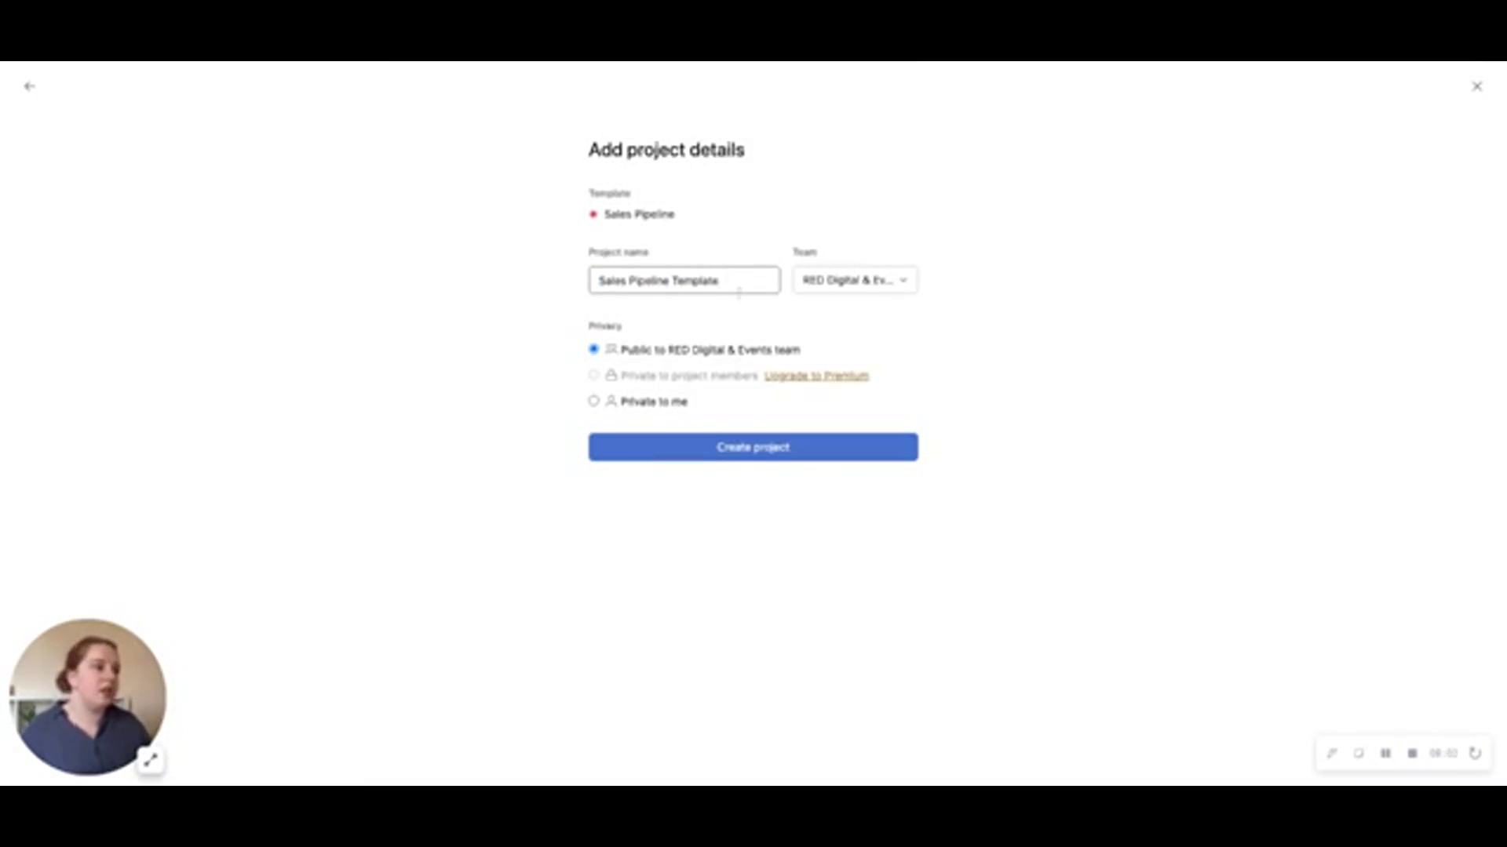
click(710, 446)
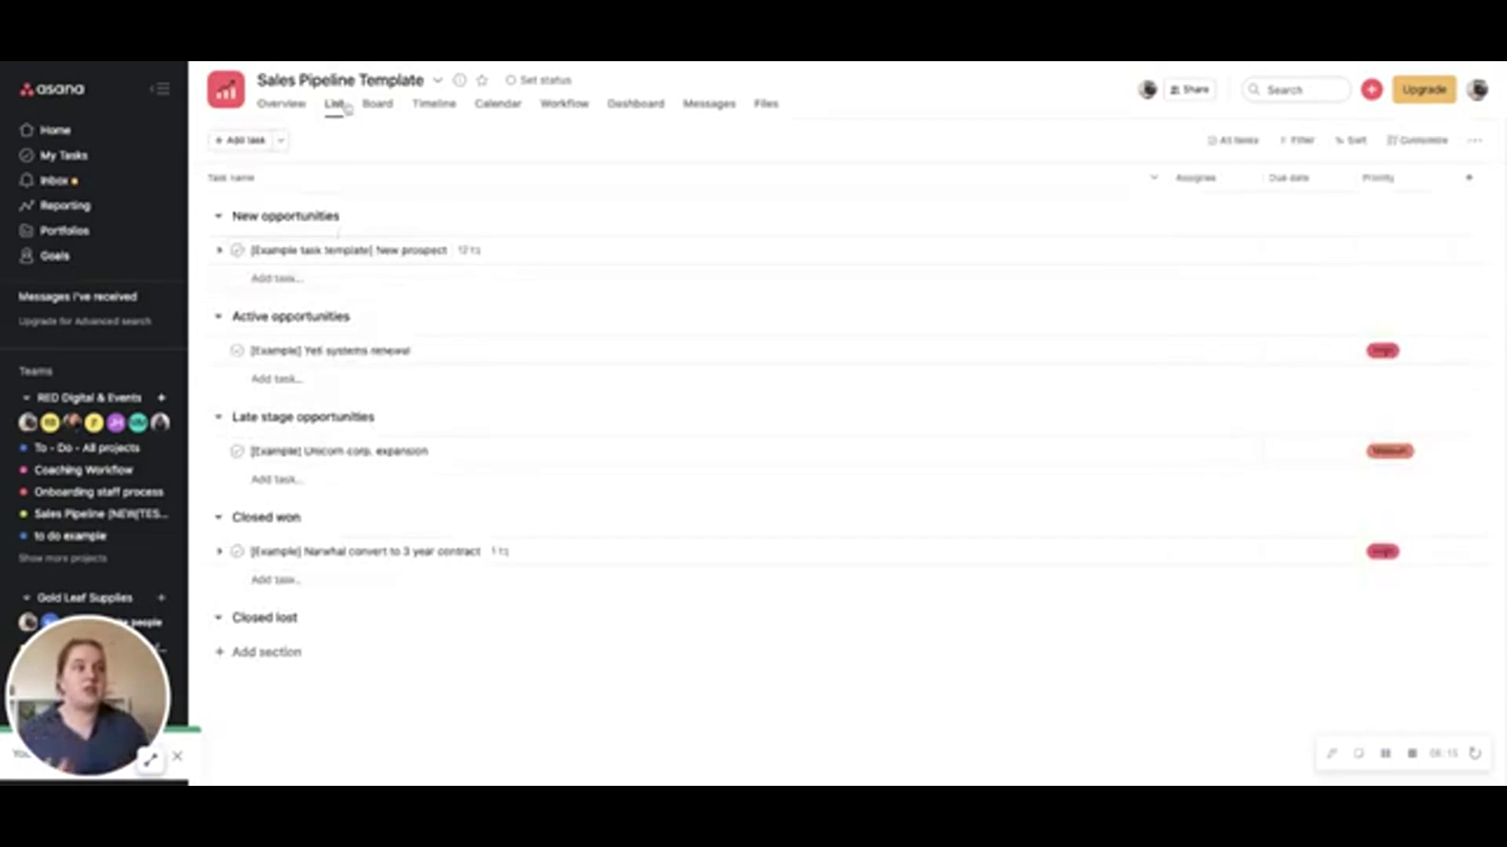
Switch to board view and rename 'New opportunities' to 'Templates / Useful Info'
click(378, 108)
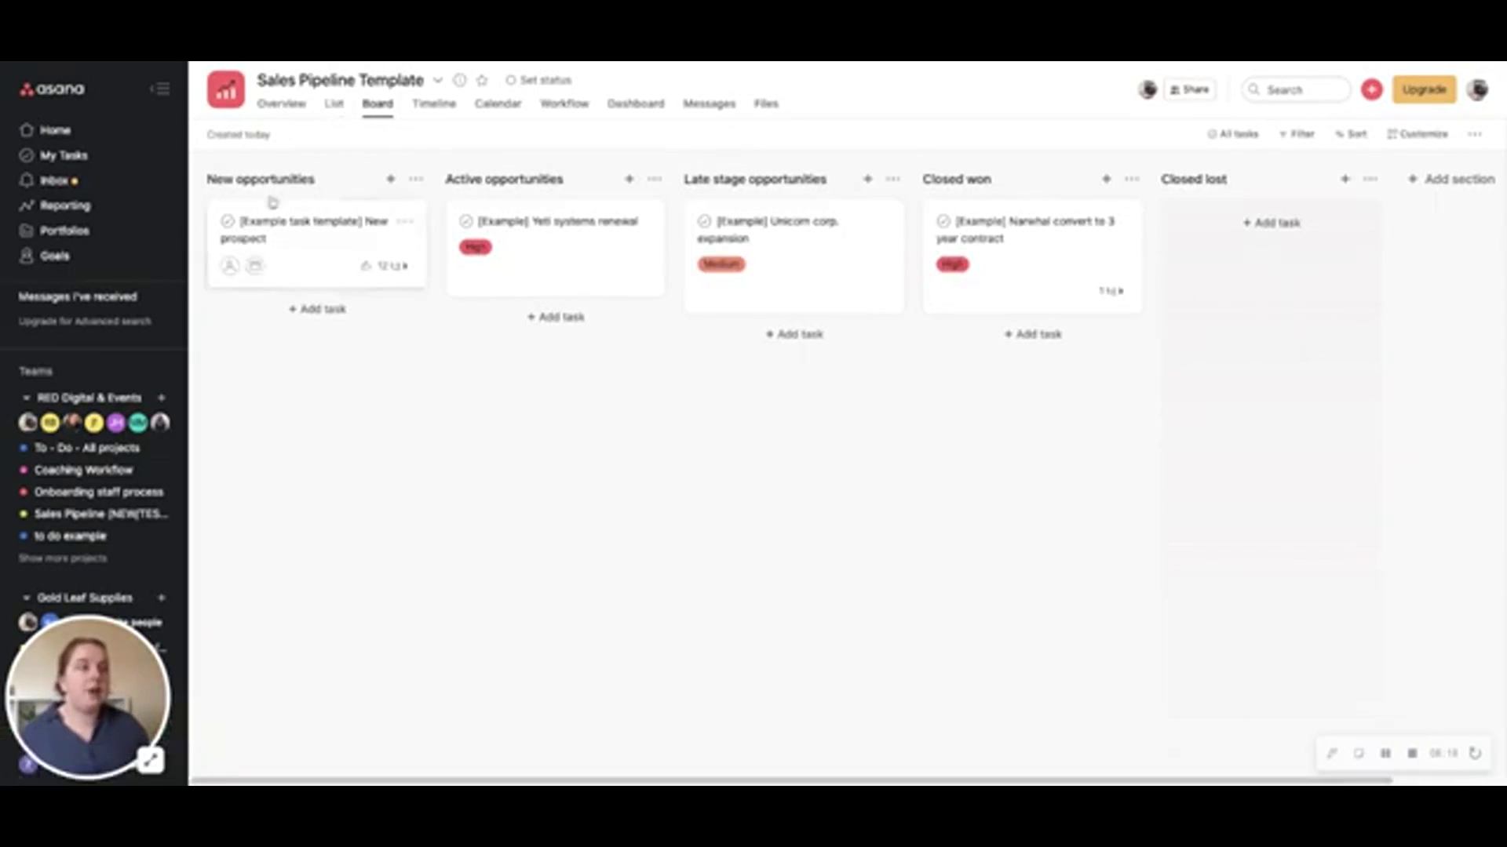
click(271, 179)
drag(328, 179, 219, 179)
click(328, 179)
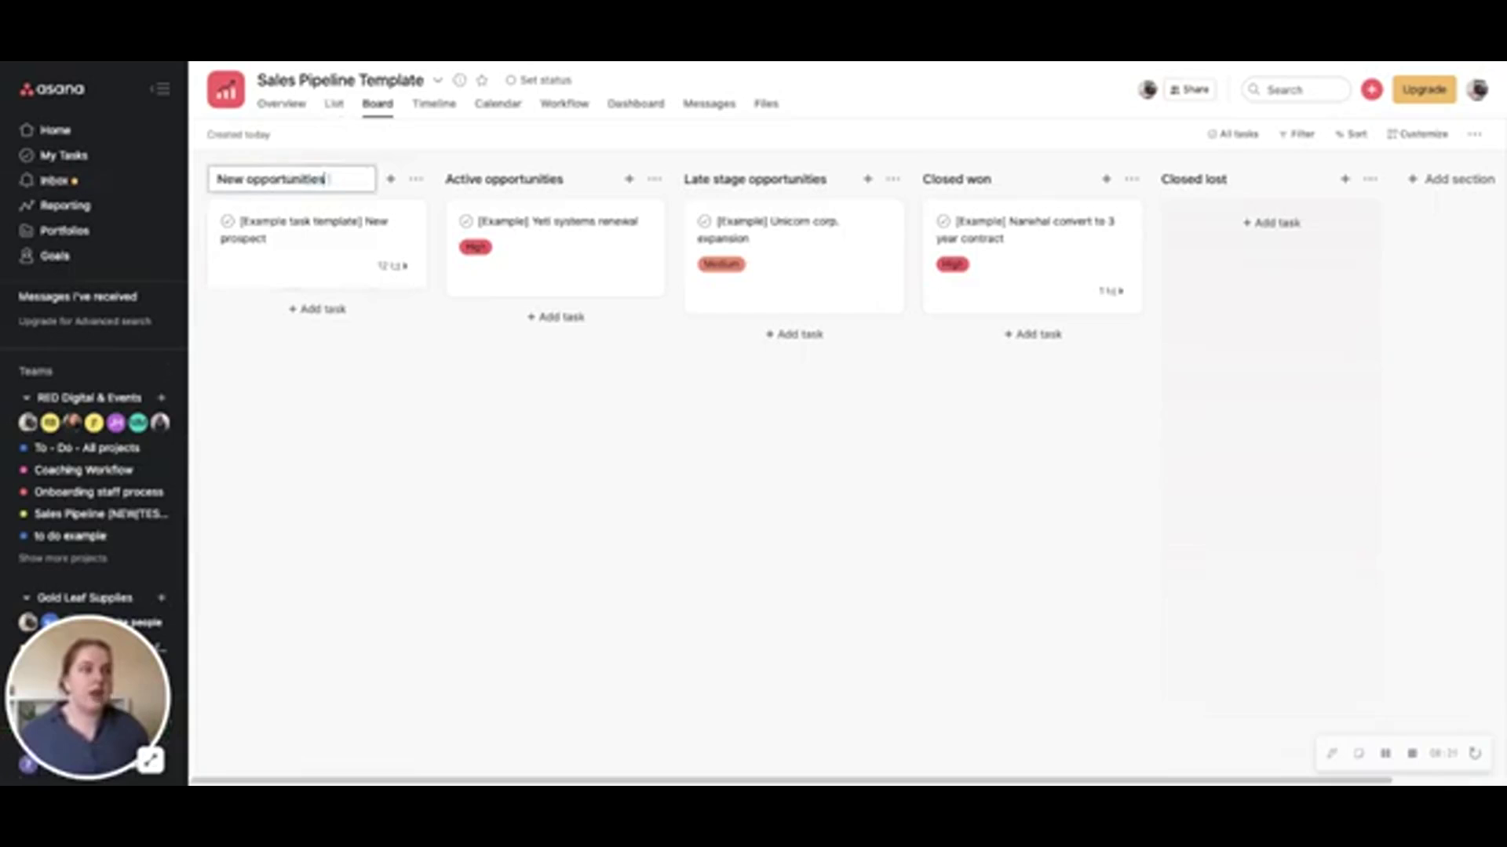
drag(328, 179, 210, 181)
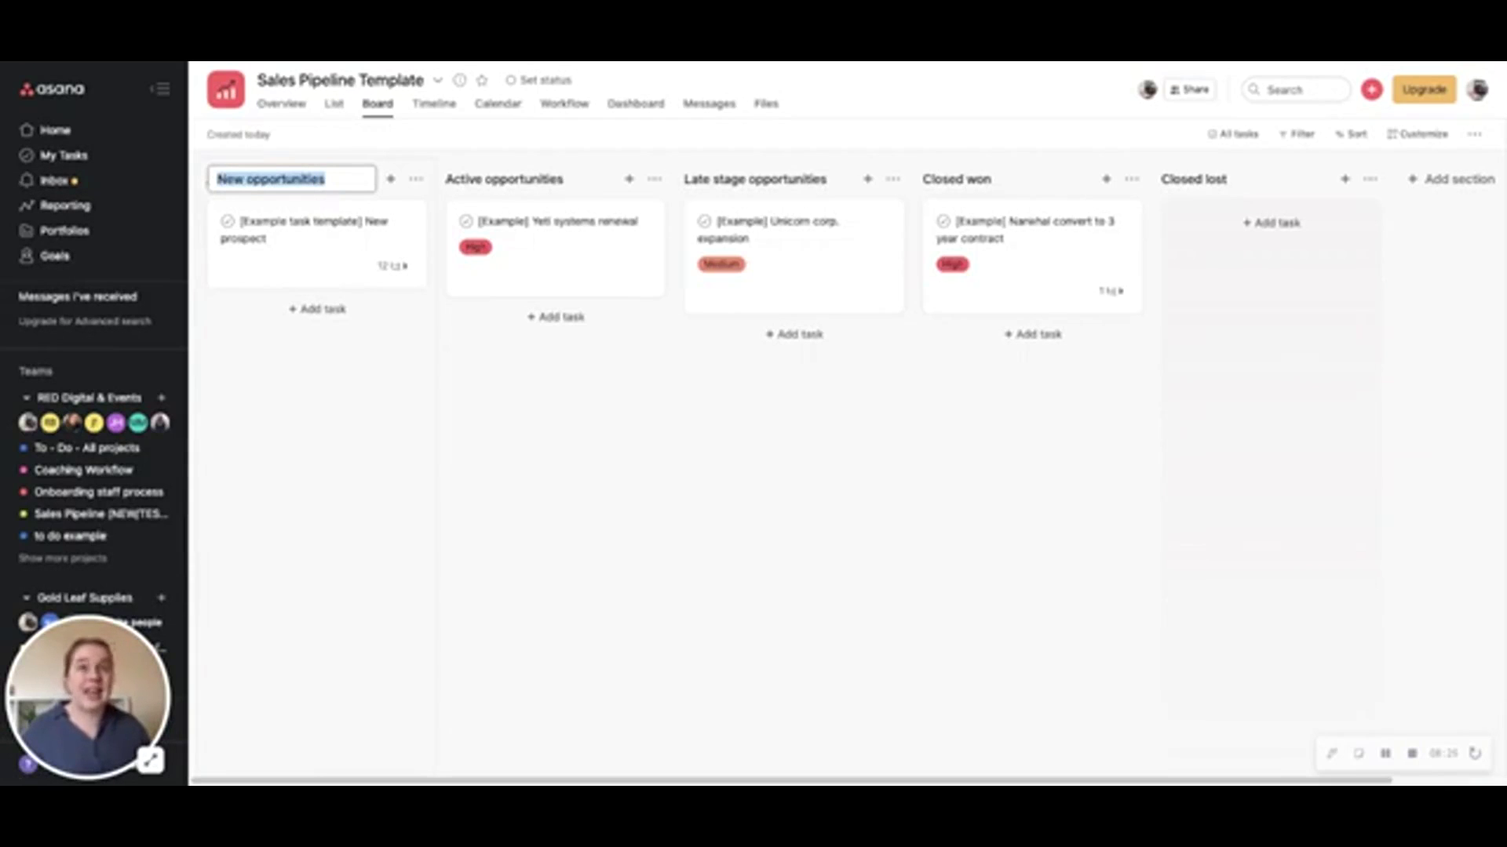
text(TEmplate)
key(BackSpace)
key(BackSpace)
key(BackSpace)
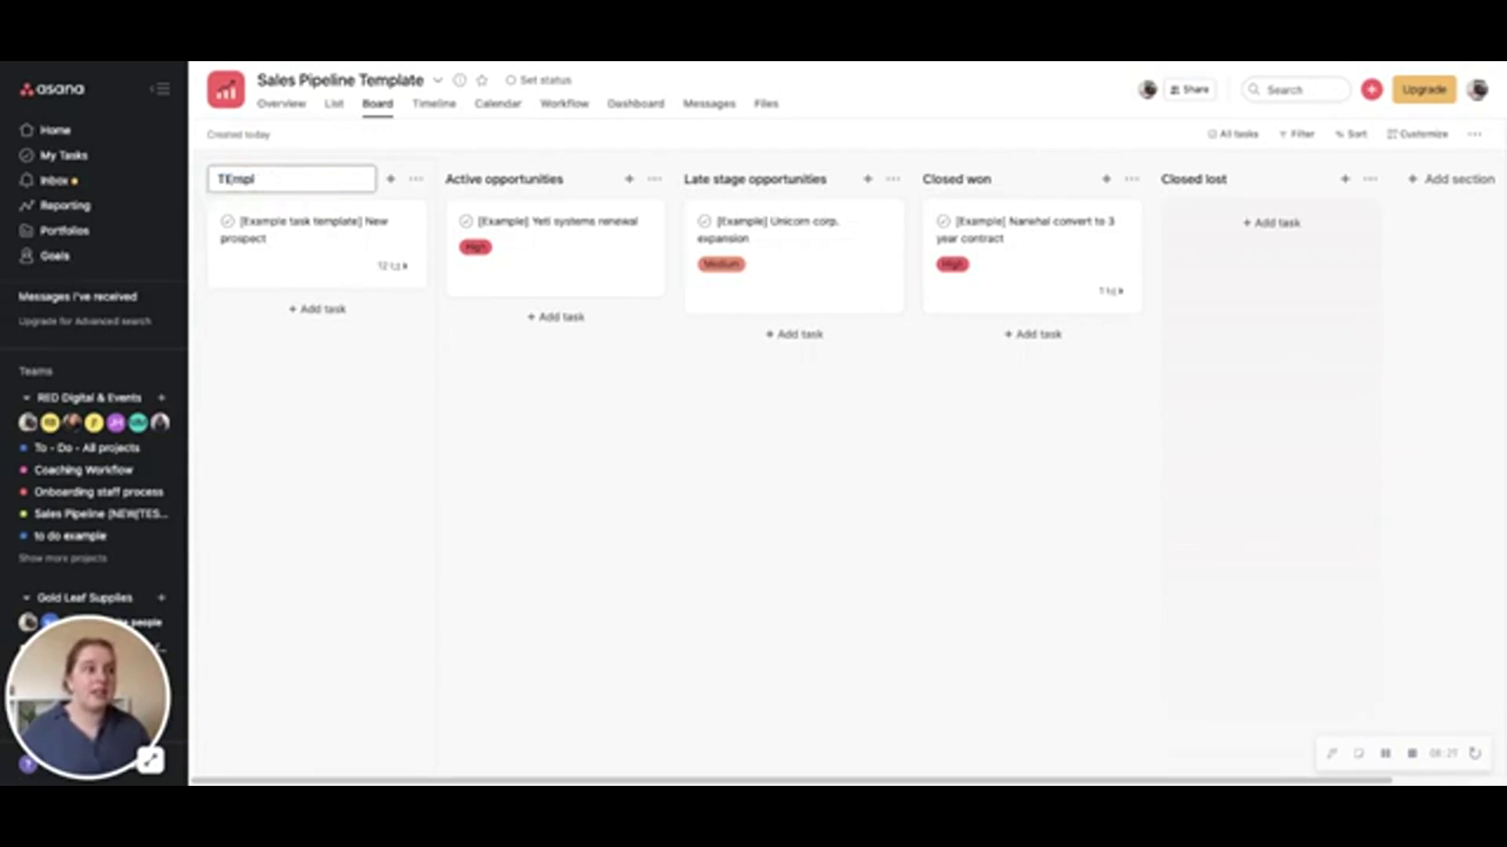
key(BackSpace)
key(BackSpace)
key(BackSpace)
key(BackSpace)
text(emplates)
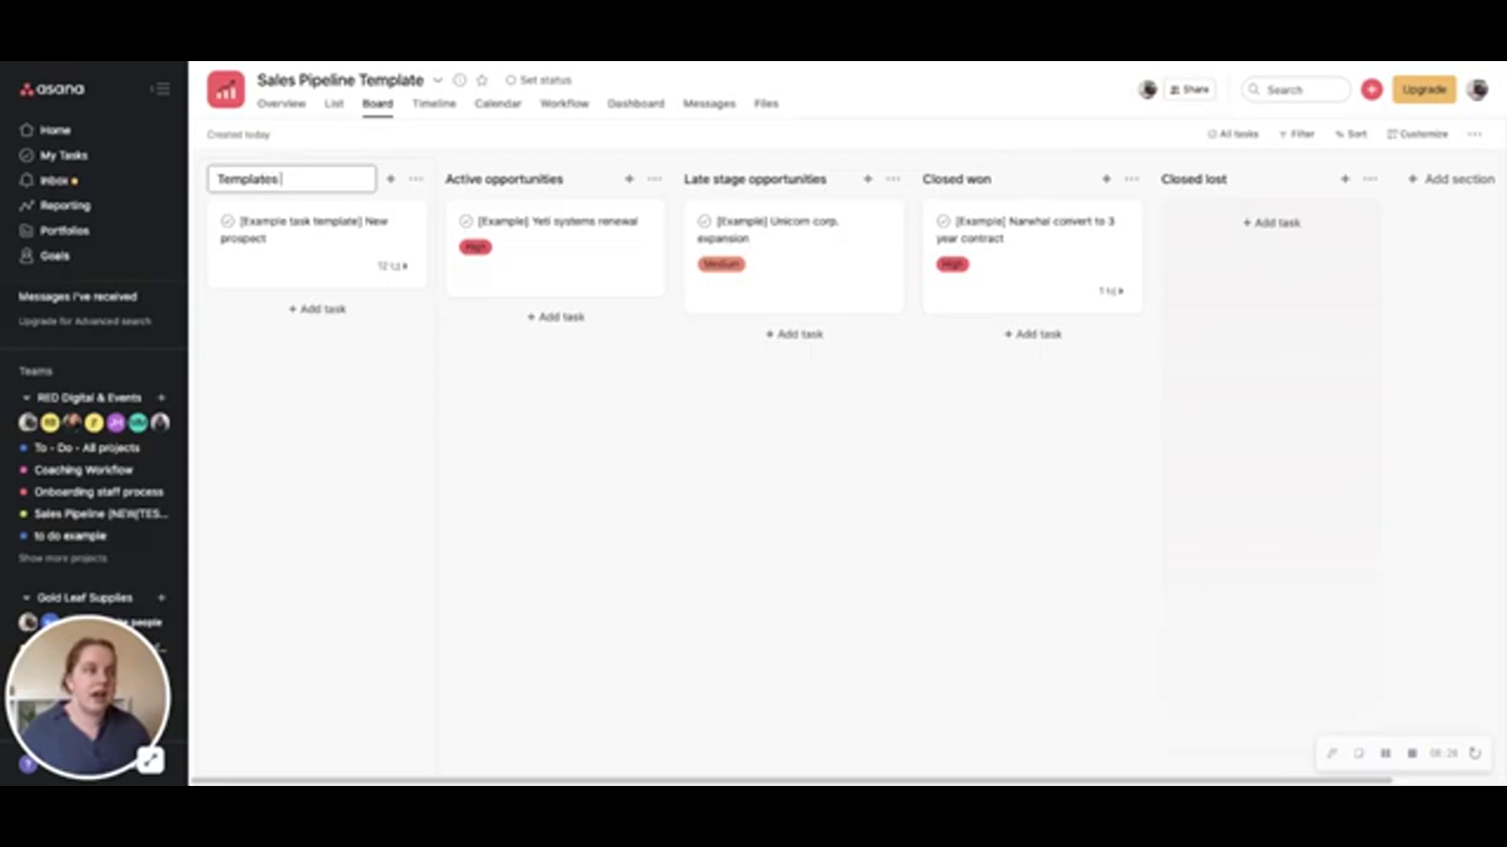
text( / Useful I)
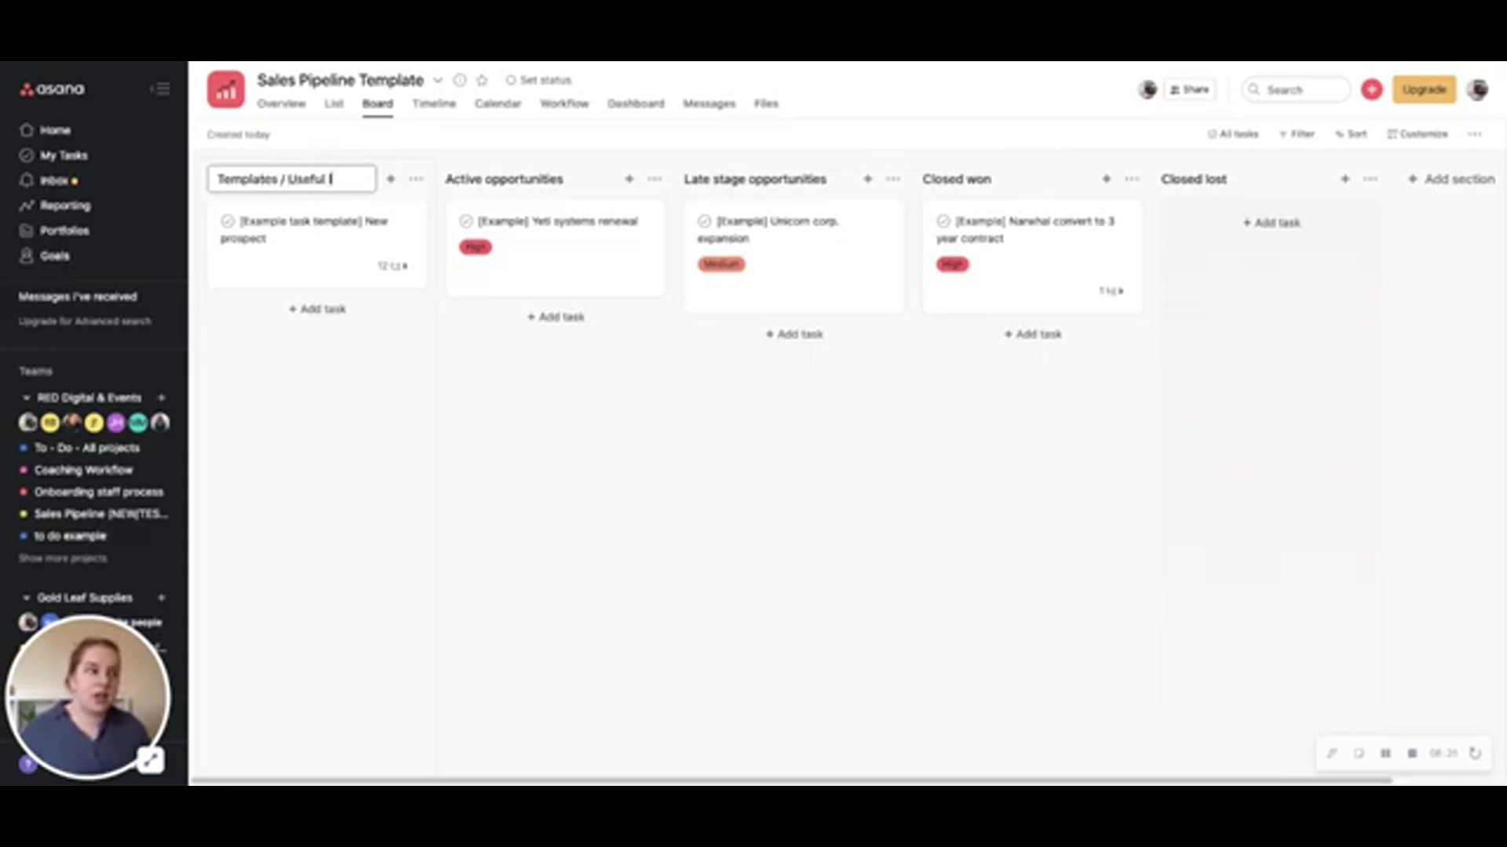
text(nfo)
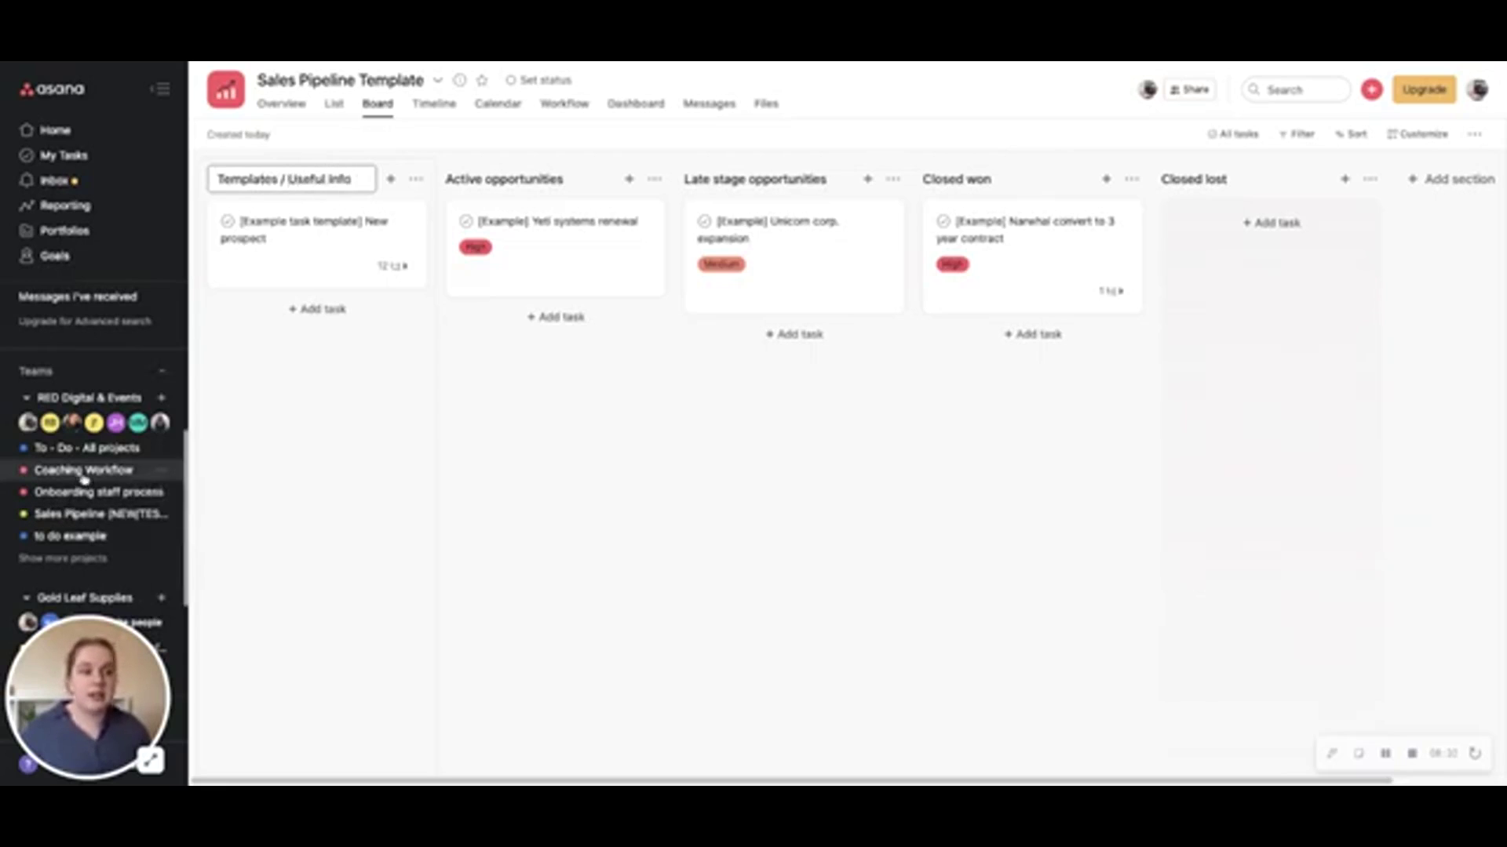
click(572, 179)
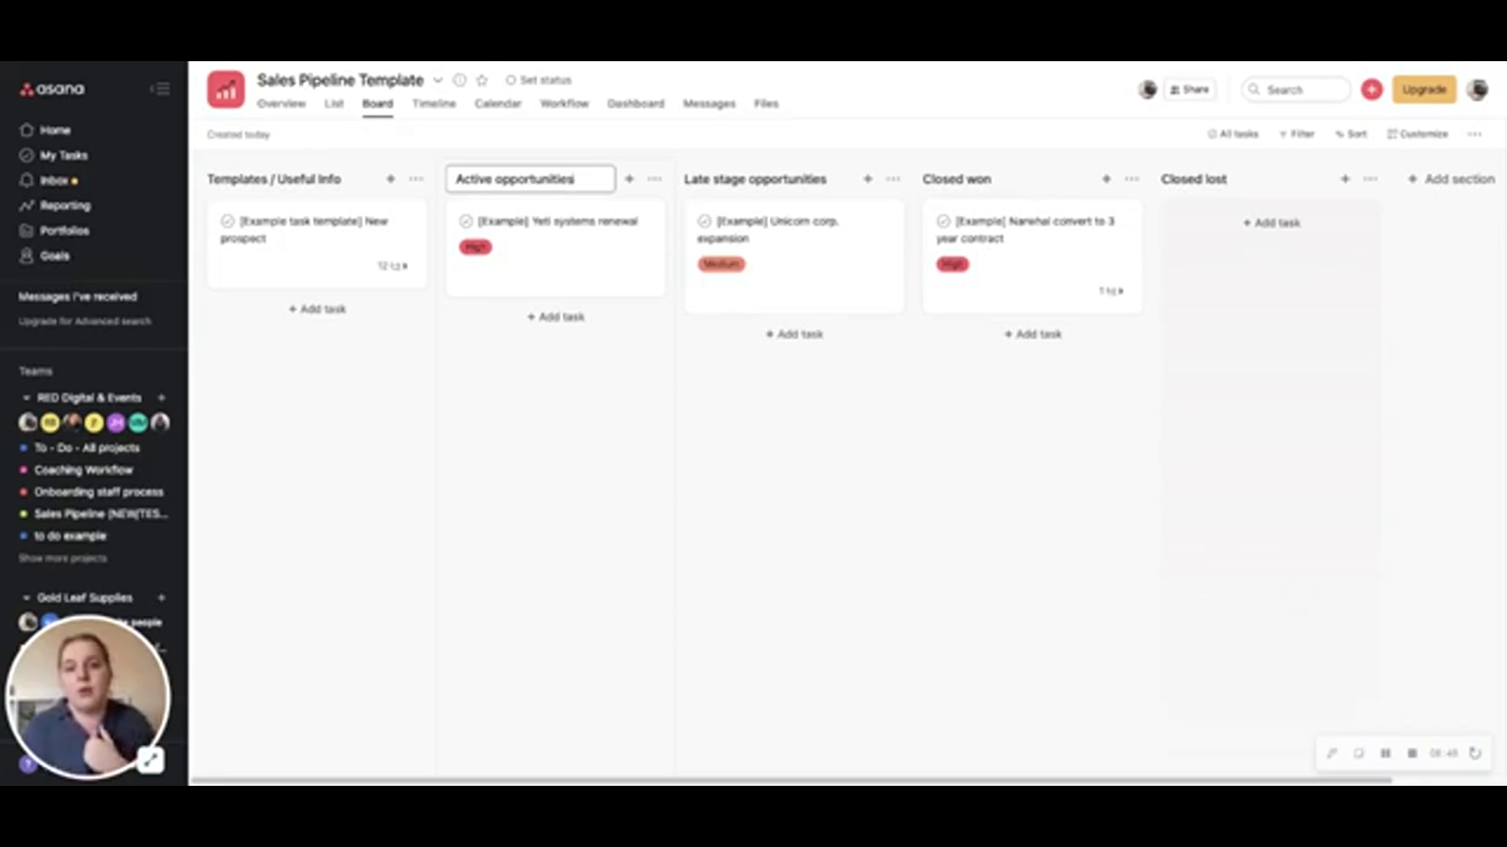
Rename 'Active opportunities' to Cold and 'Late stage opportunities' to Warm
key(ctrl+a)
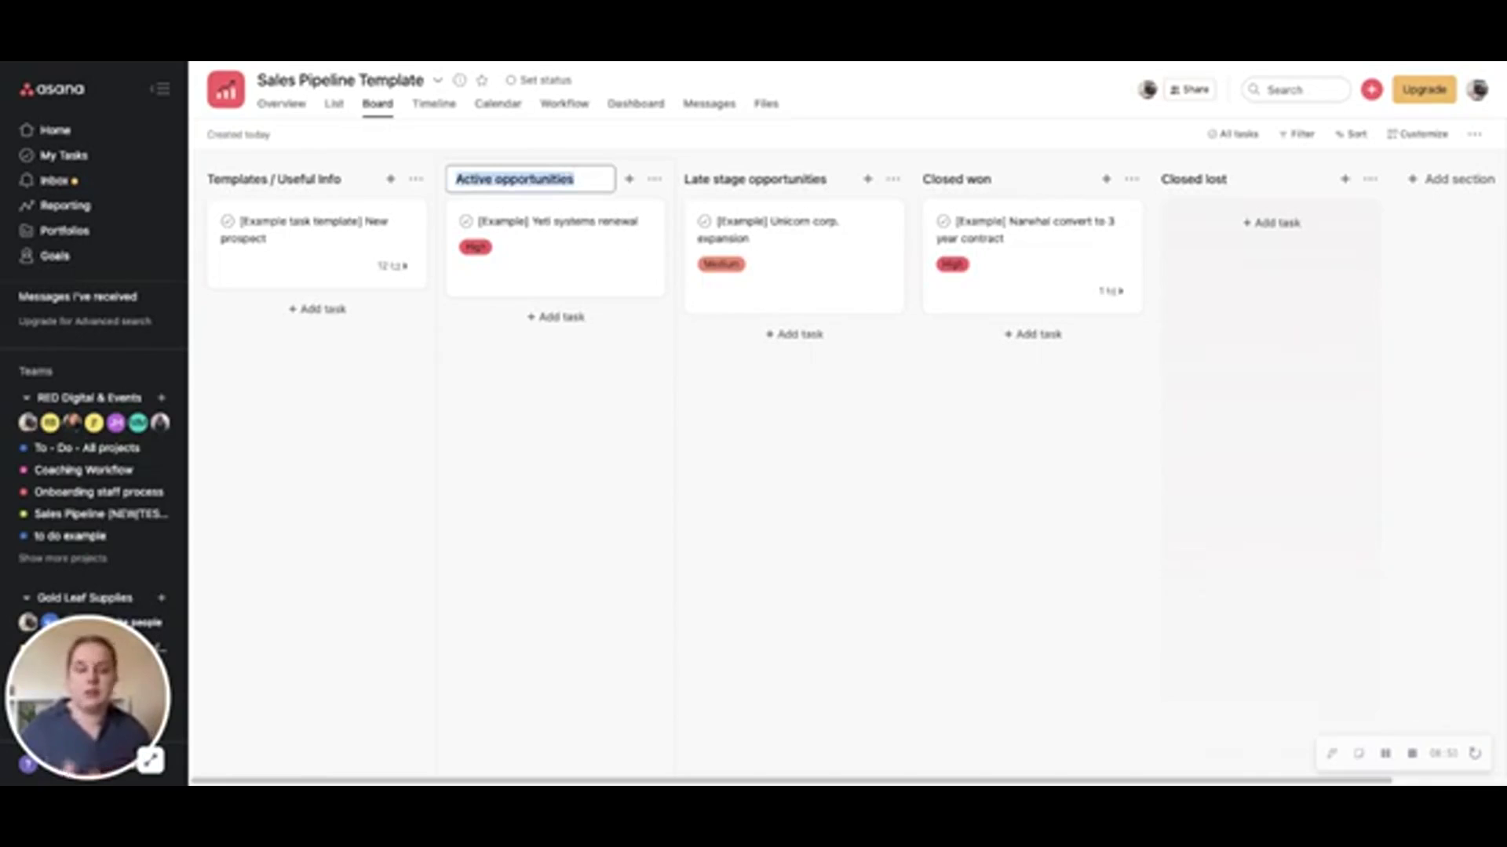
text(Cold)
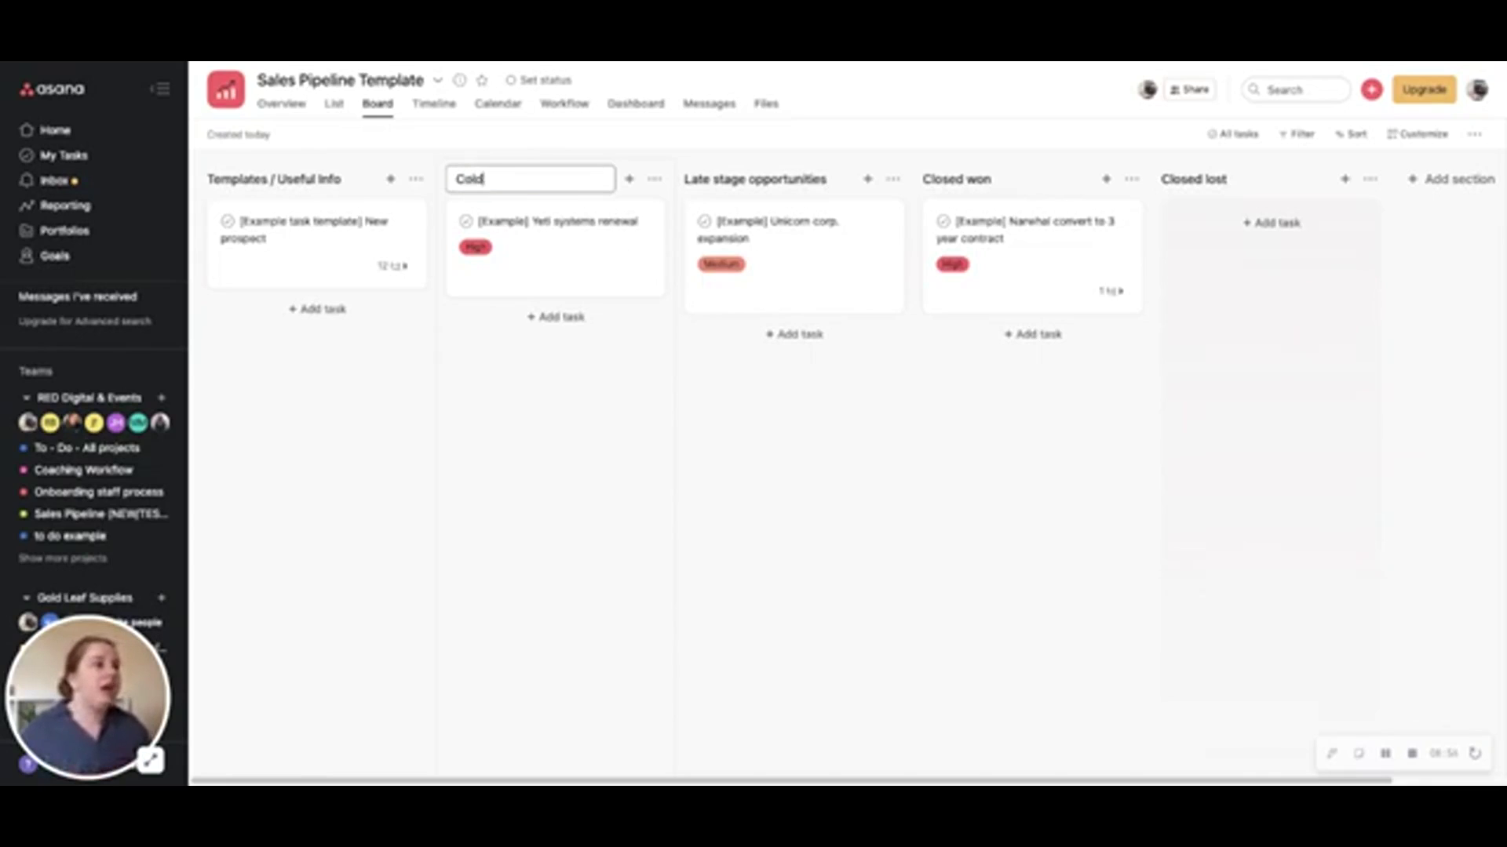
click(742, 180)
text(a)
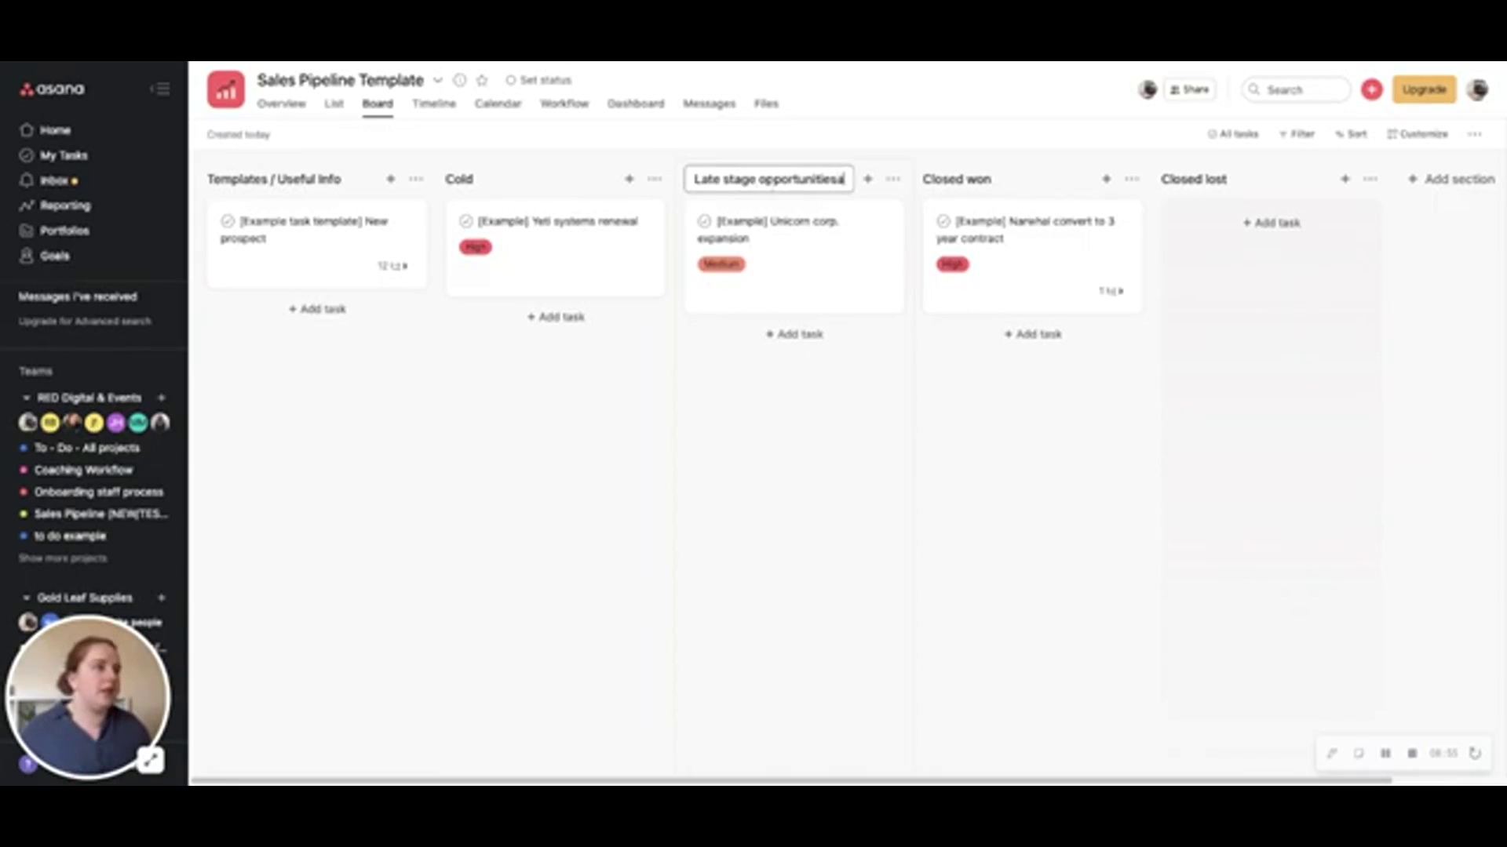
key(ctrl+a)
text(Warm)
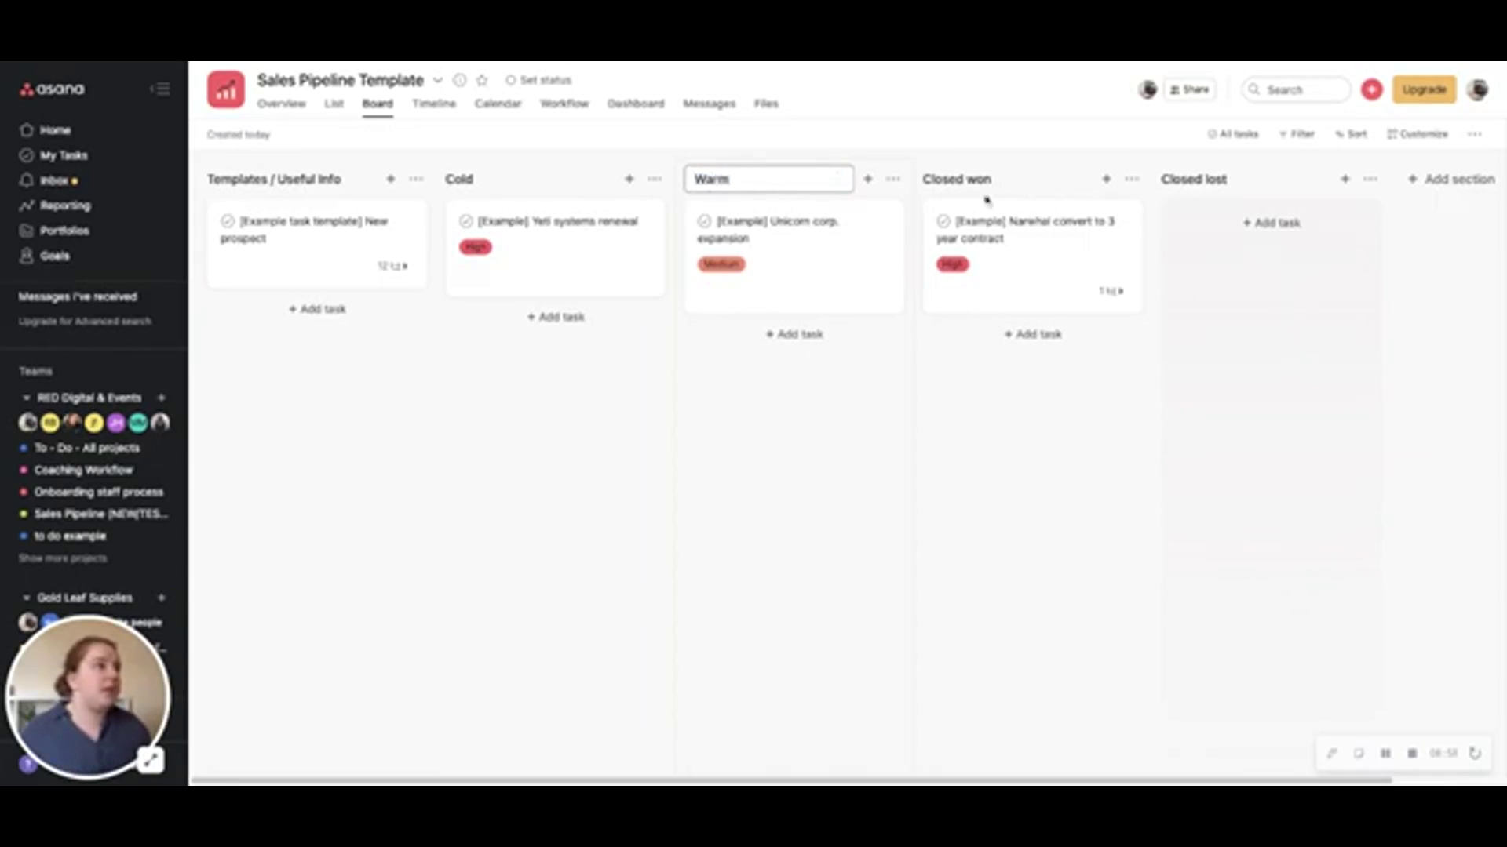
Add new Renewal and Proposal sections at the end of the board
click(1456, 179)
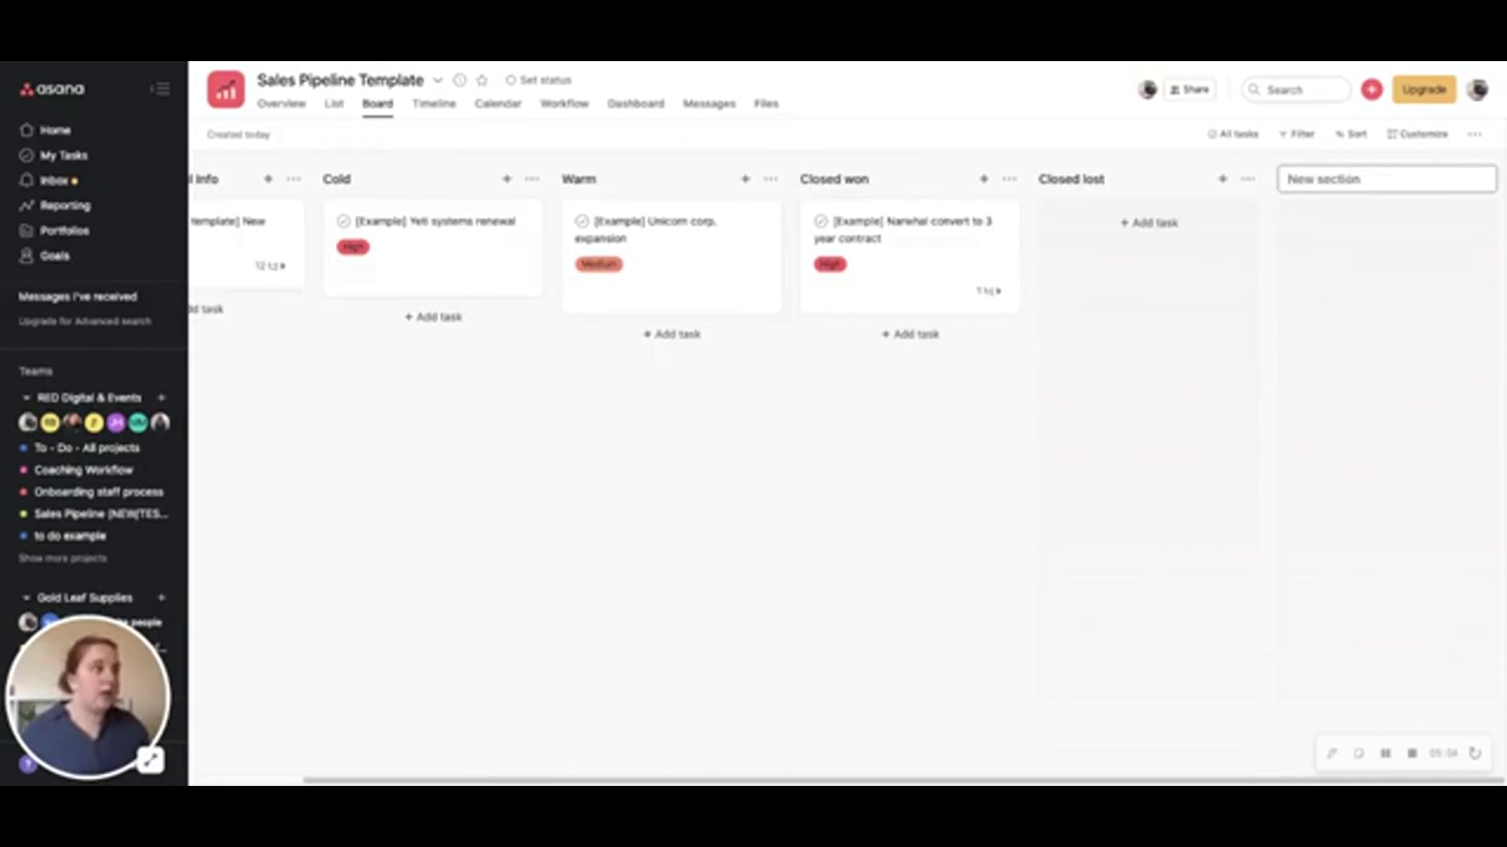
text(Reneiwal)
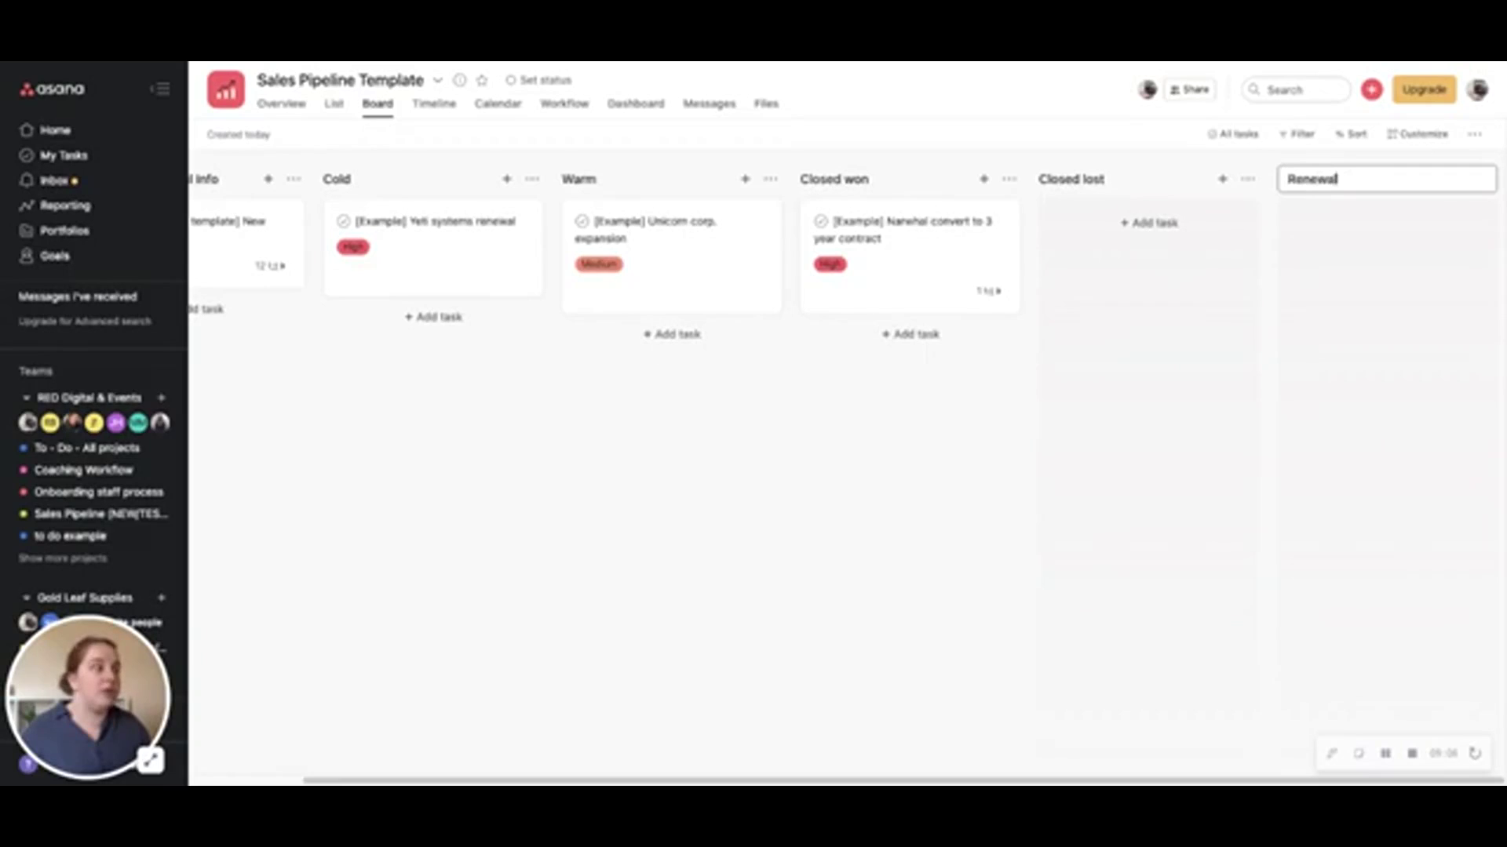
key(Return)
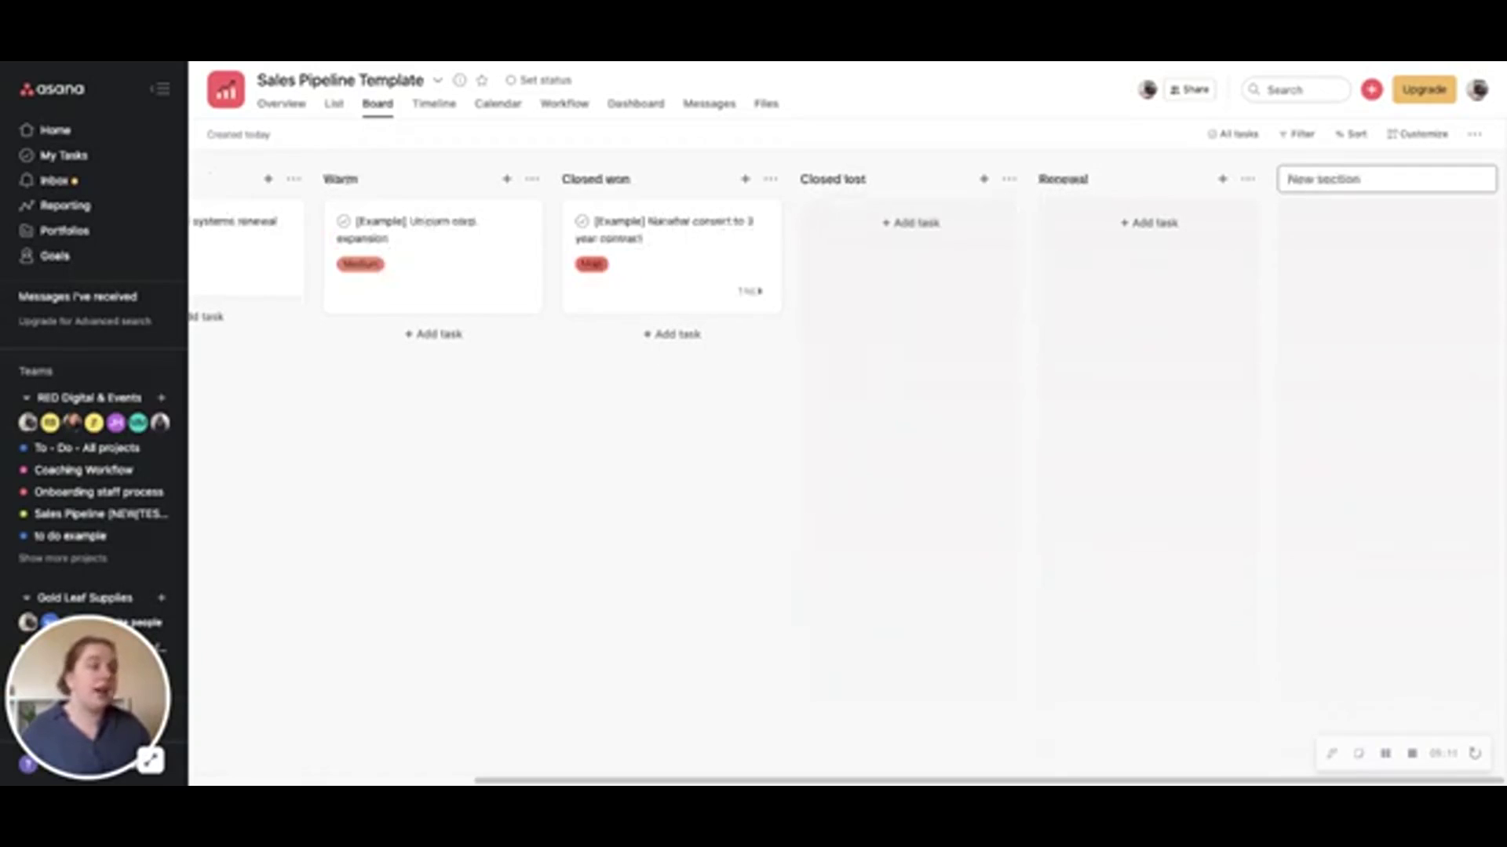
text(Pro)
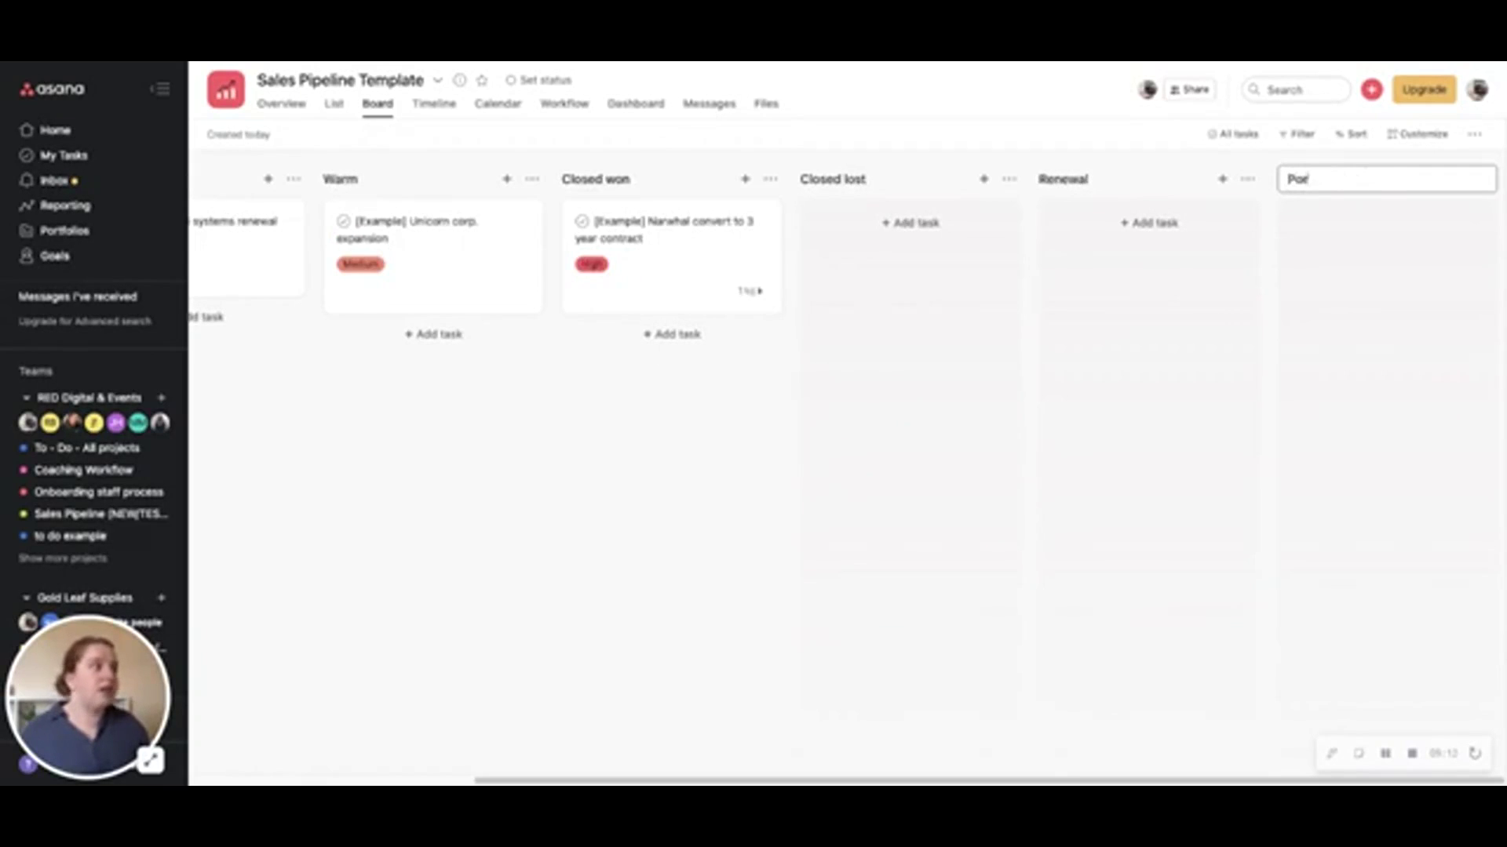
key(BackSpace)
key(BackSpace)
text(roposal)
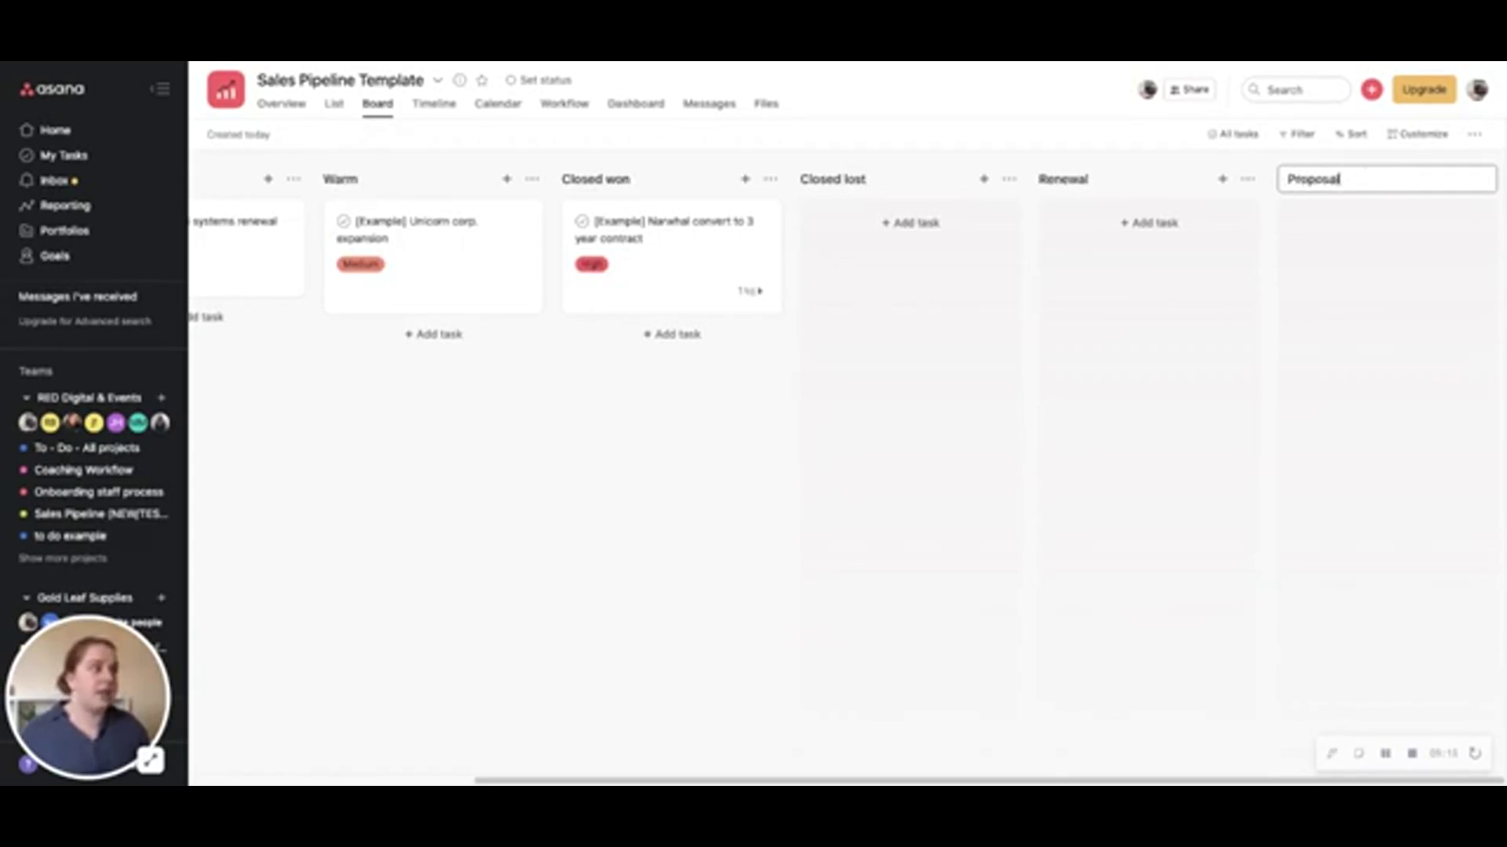
key(Return)
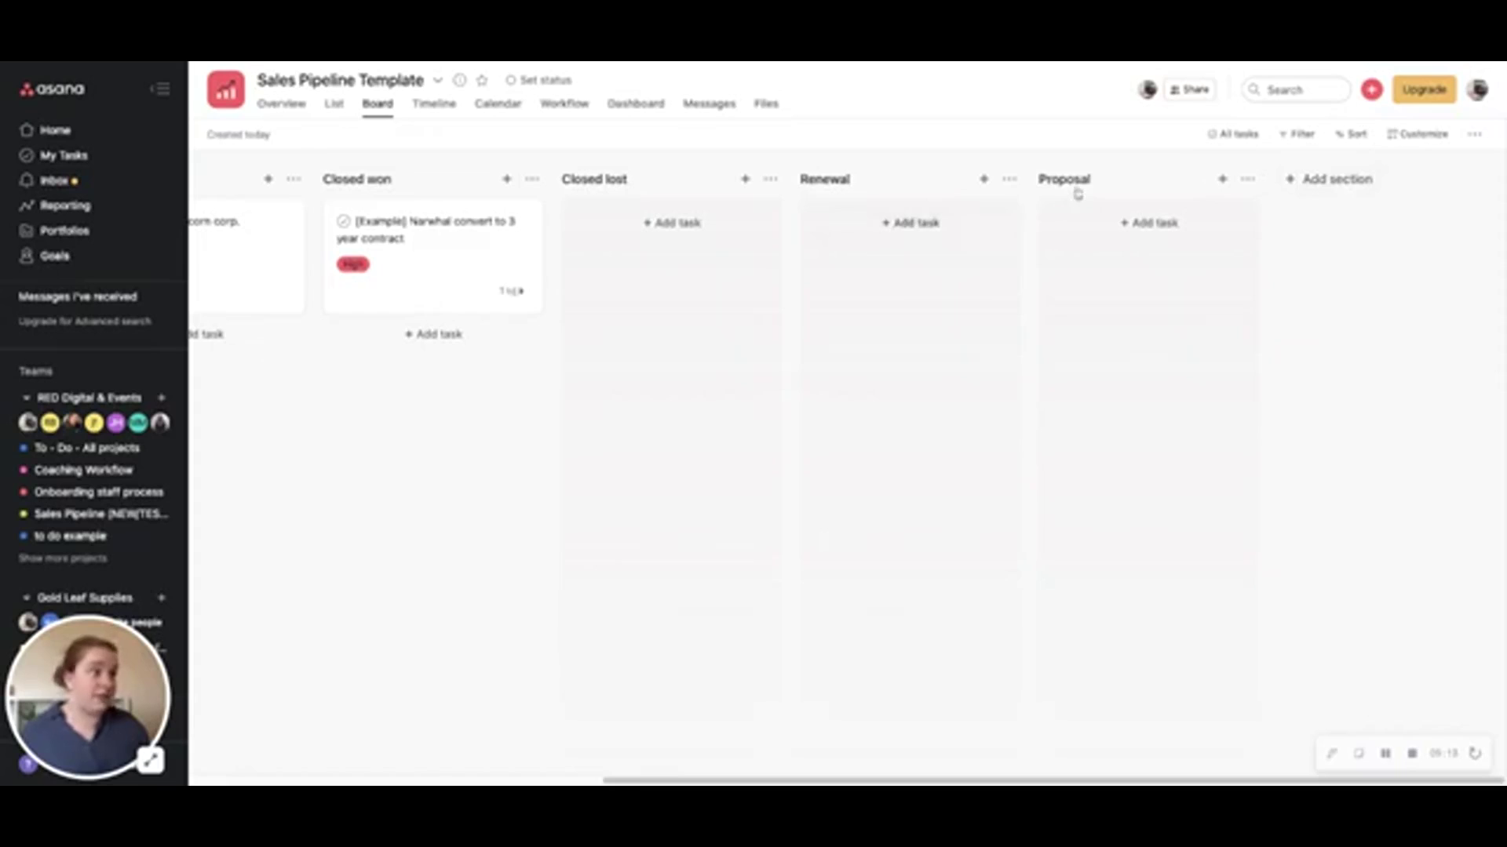
Move the Proposal column after Warm and assign the Yeti systems renewal task to a team member
drag(1076, 192, 839, 235)
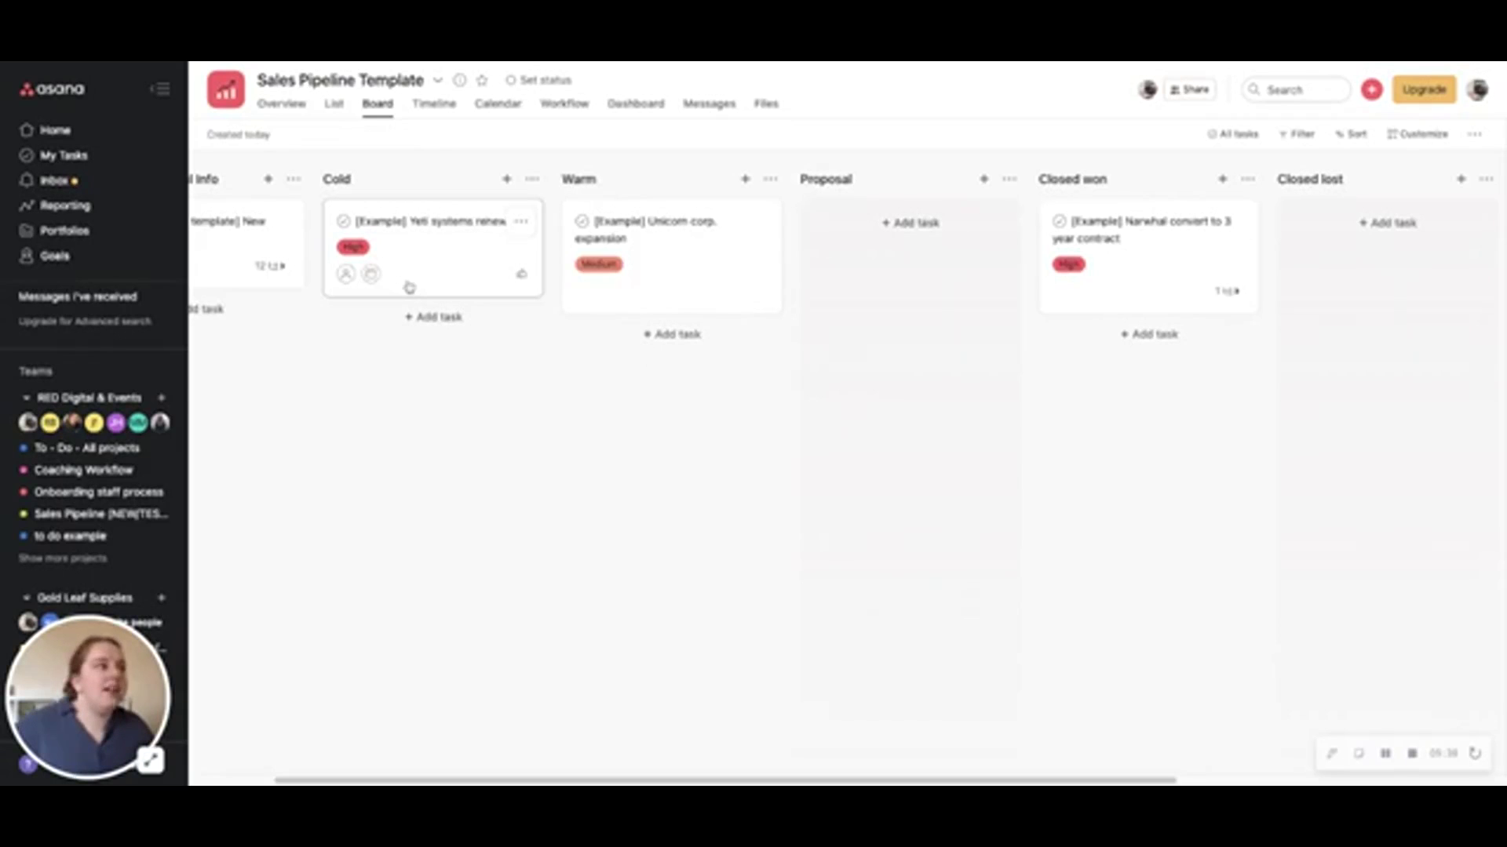
scroll(415, 288, left, 2)
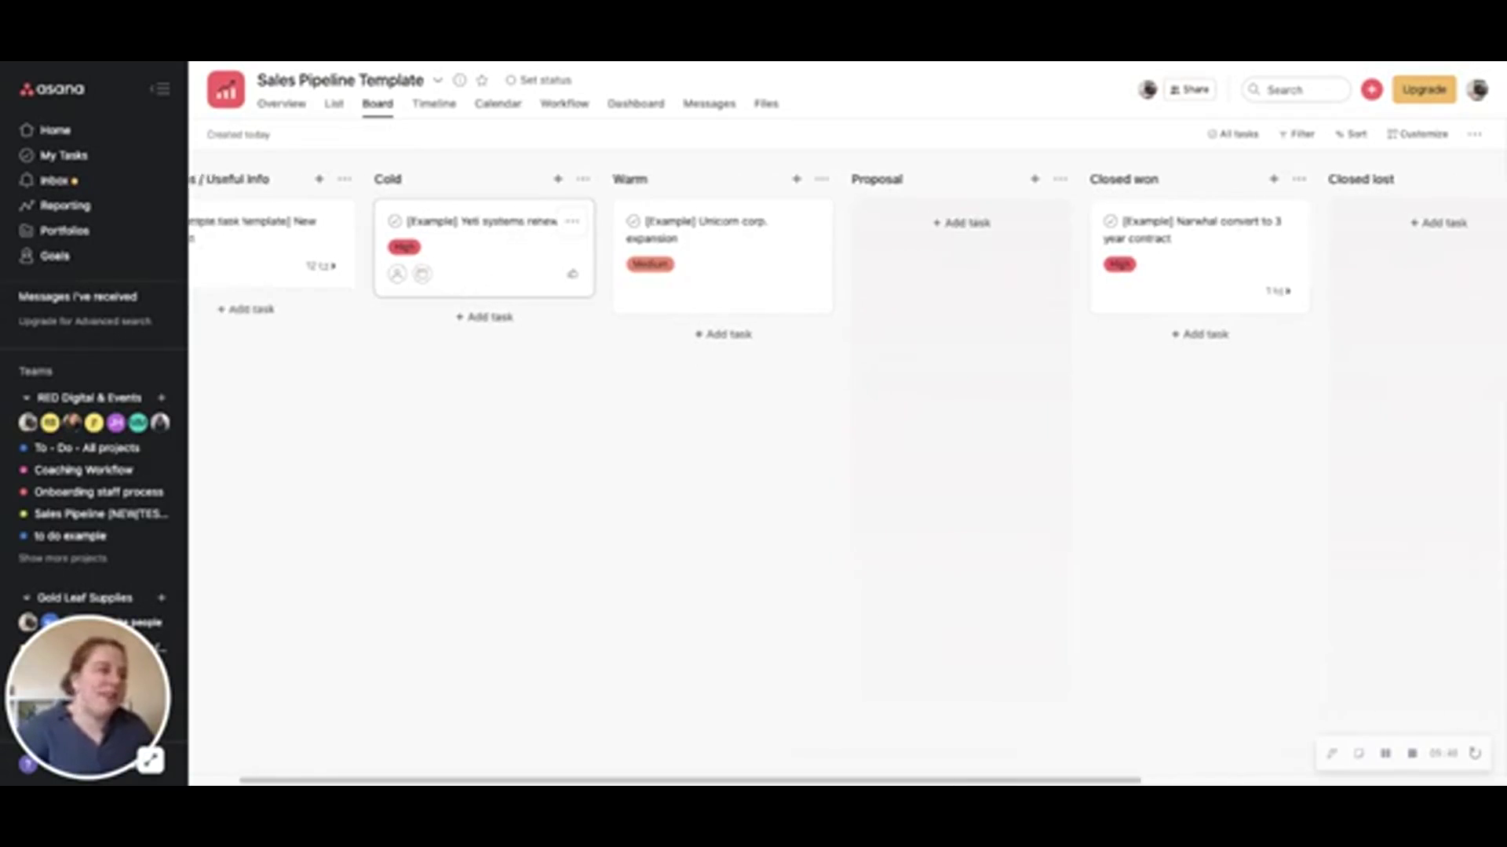
click(413, 275)
click(440, 364)
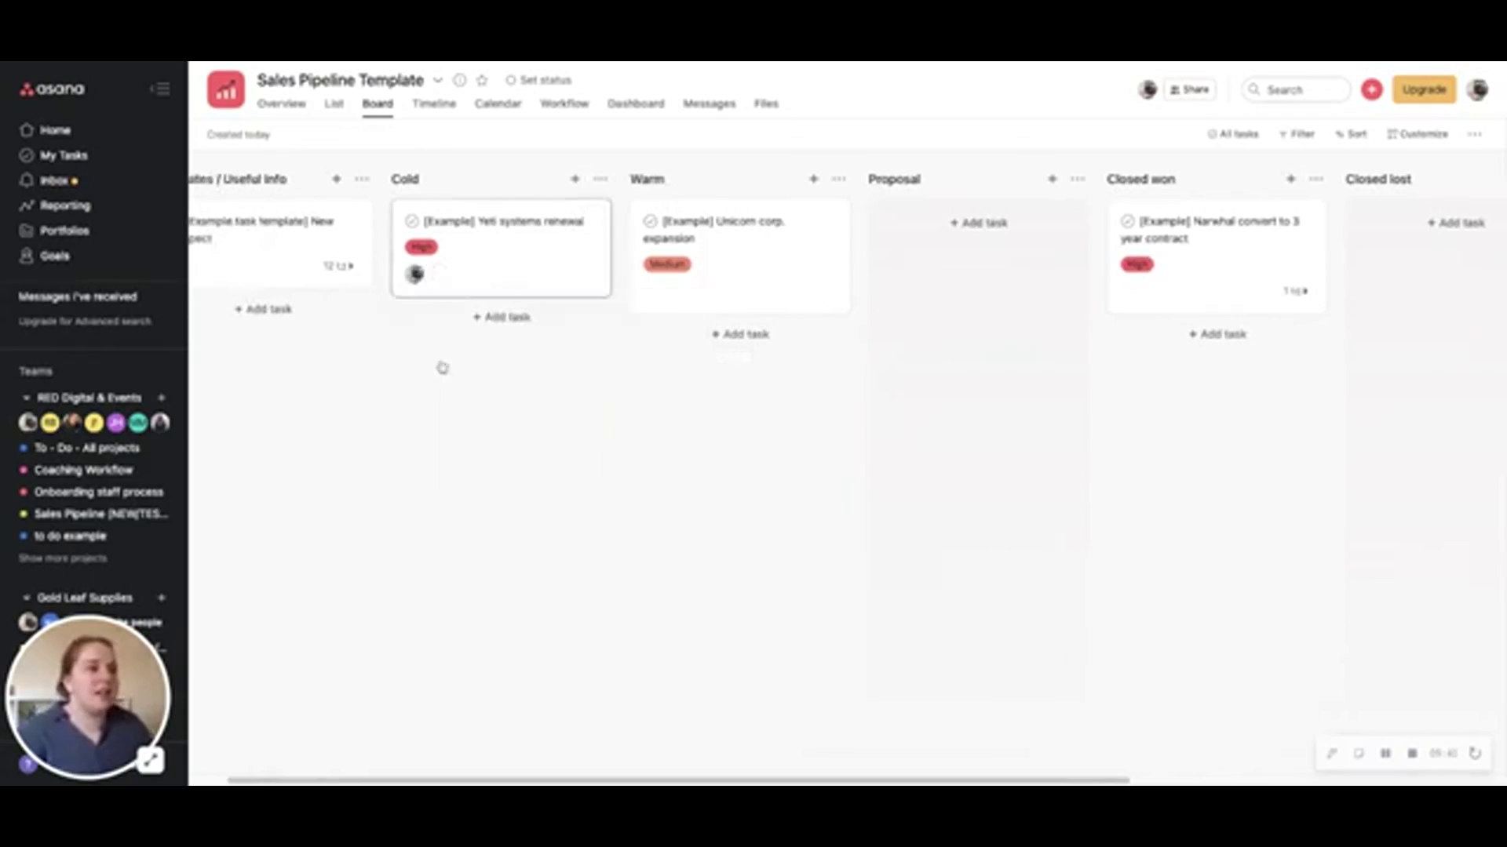
Give the Yeti task a 1 April due date repeating weekly, without a due time
click(439, 275)
click(556, 488)
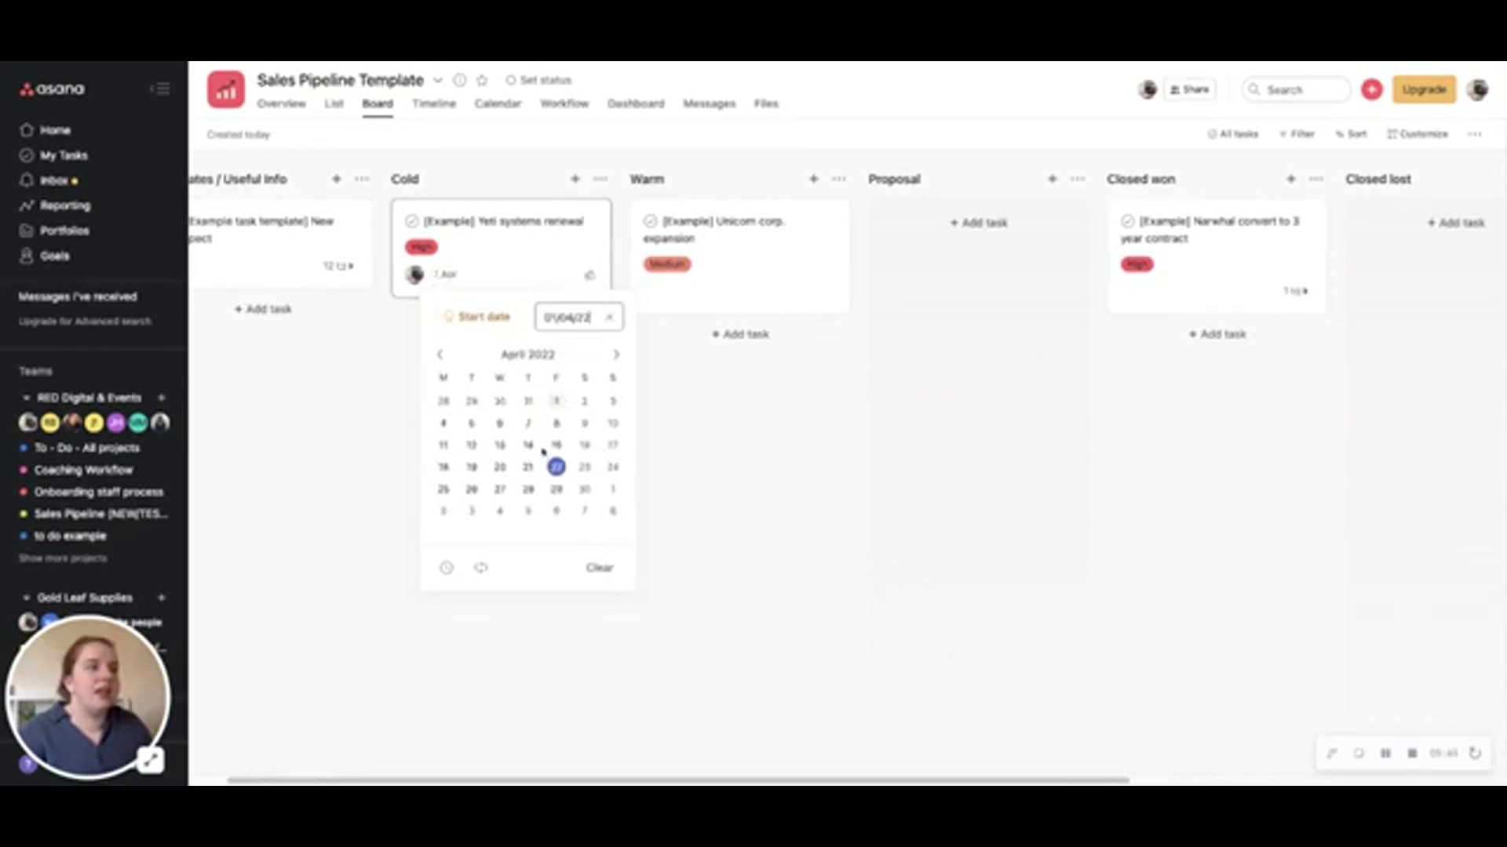
click(330, 427)
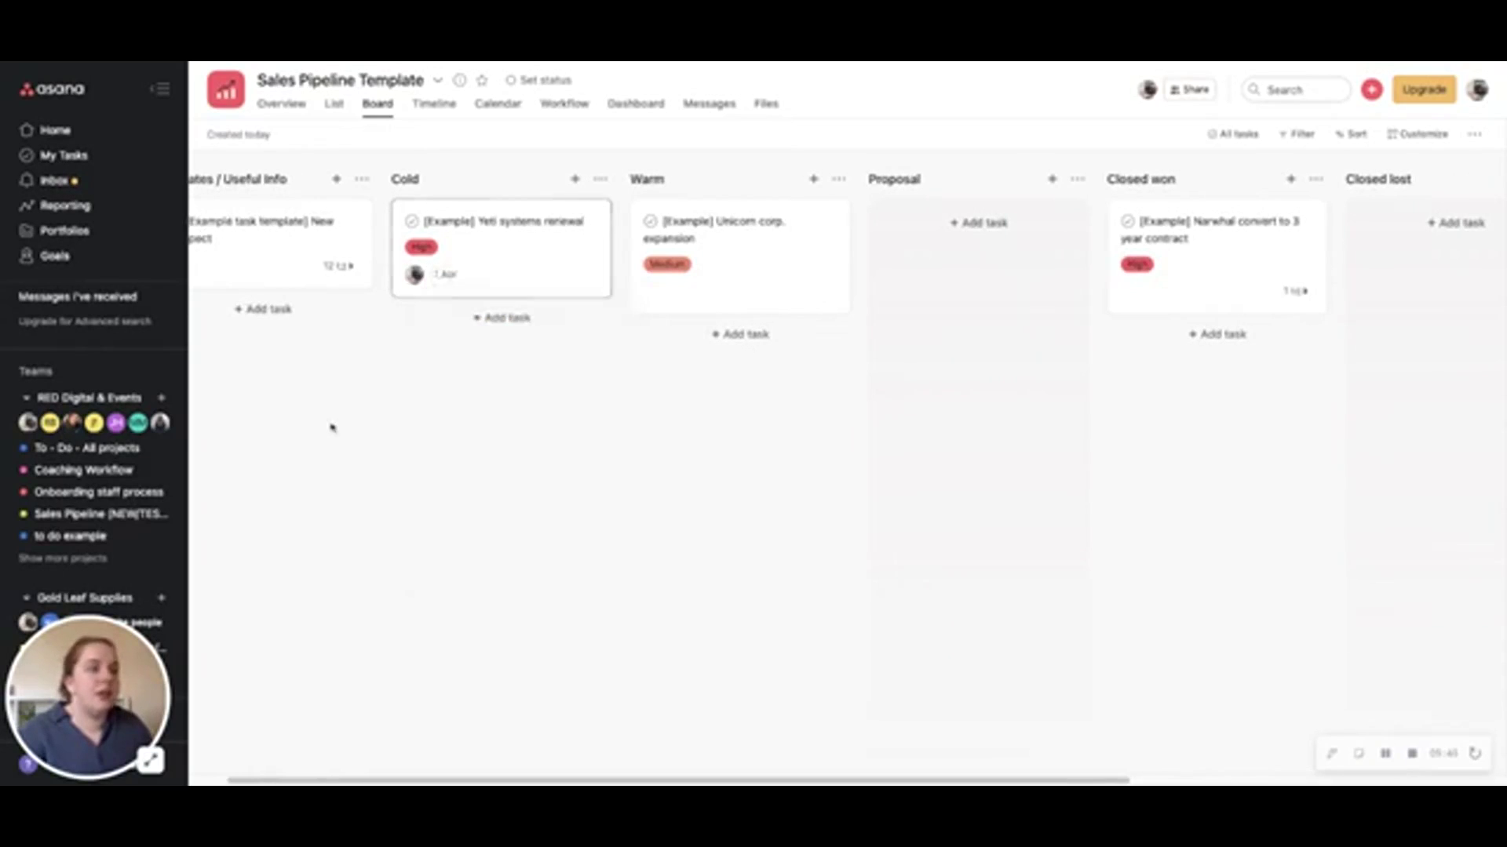
click(441, 281)
click(481, 569)
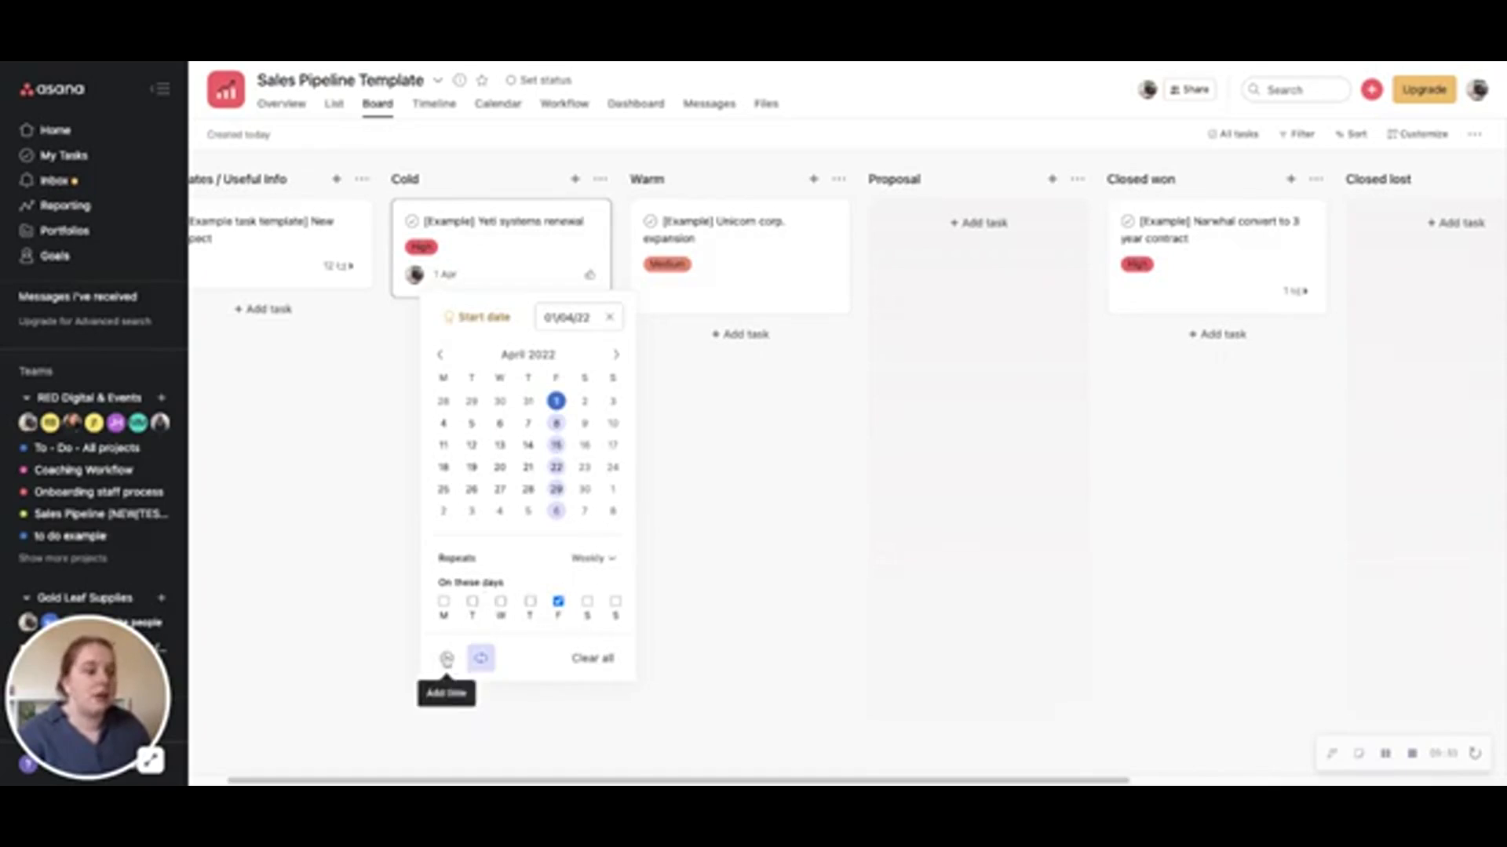
click(445, 658)
click(444, 694)
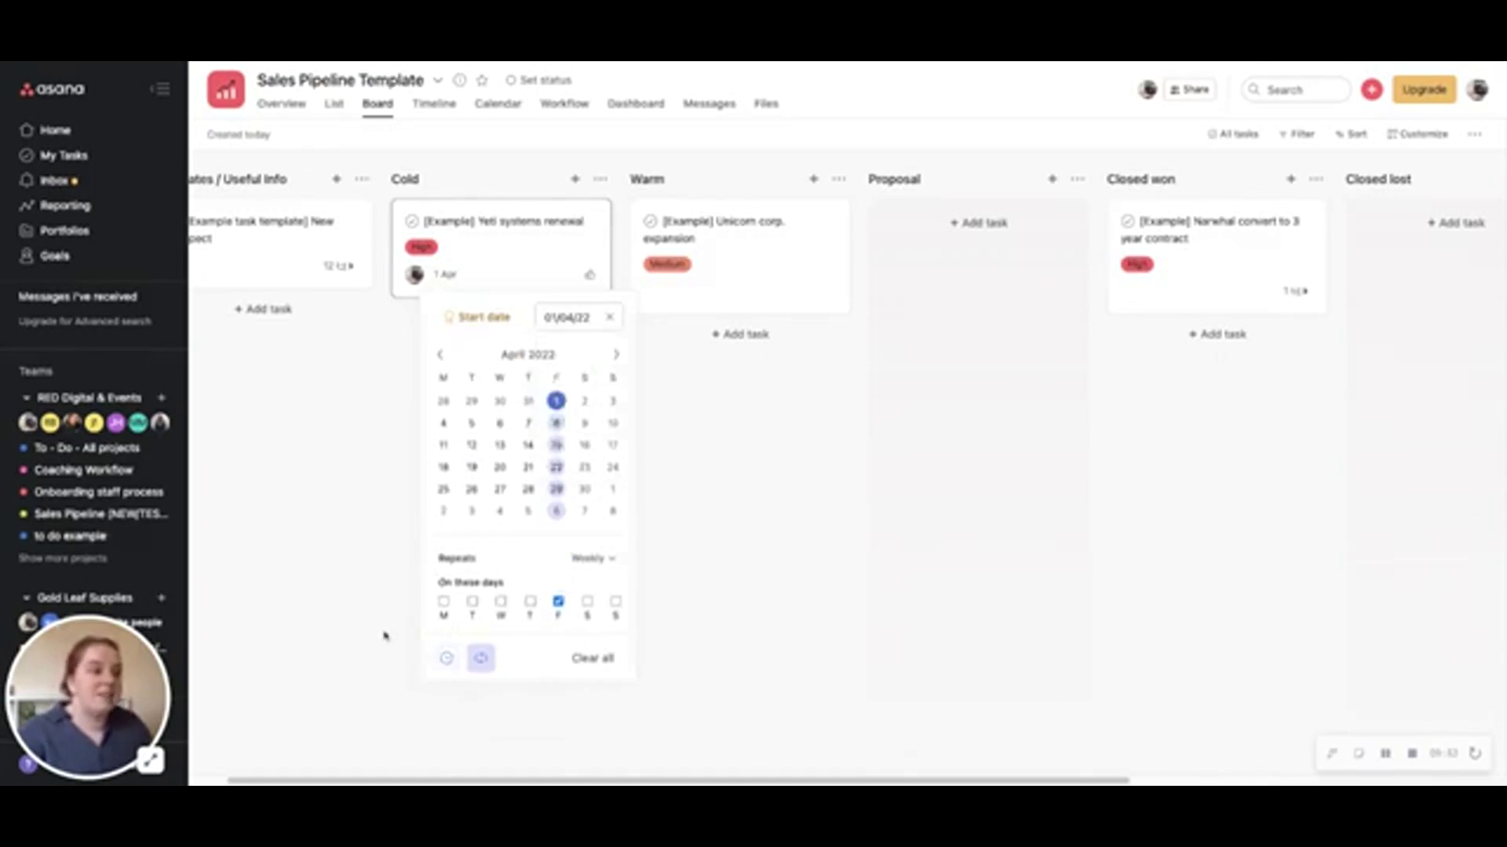
click(384, 636)
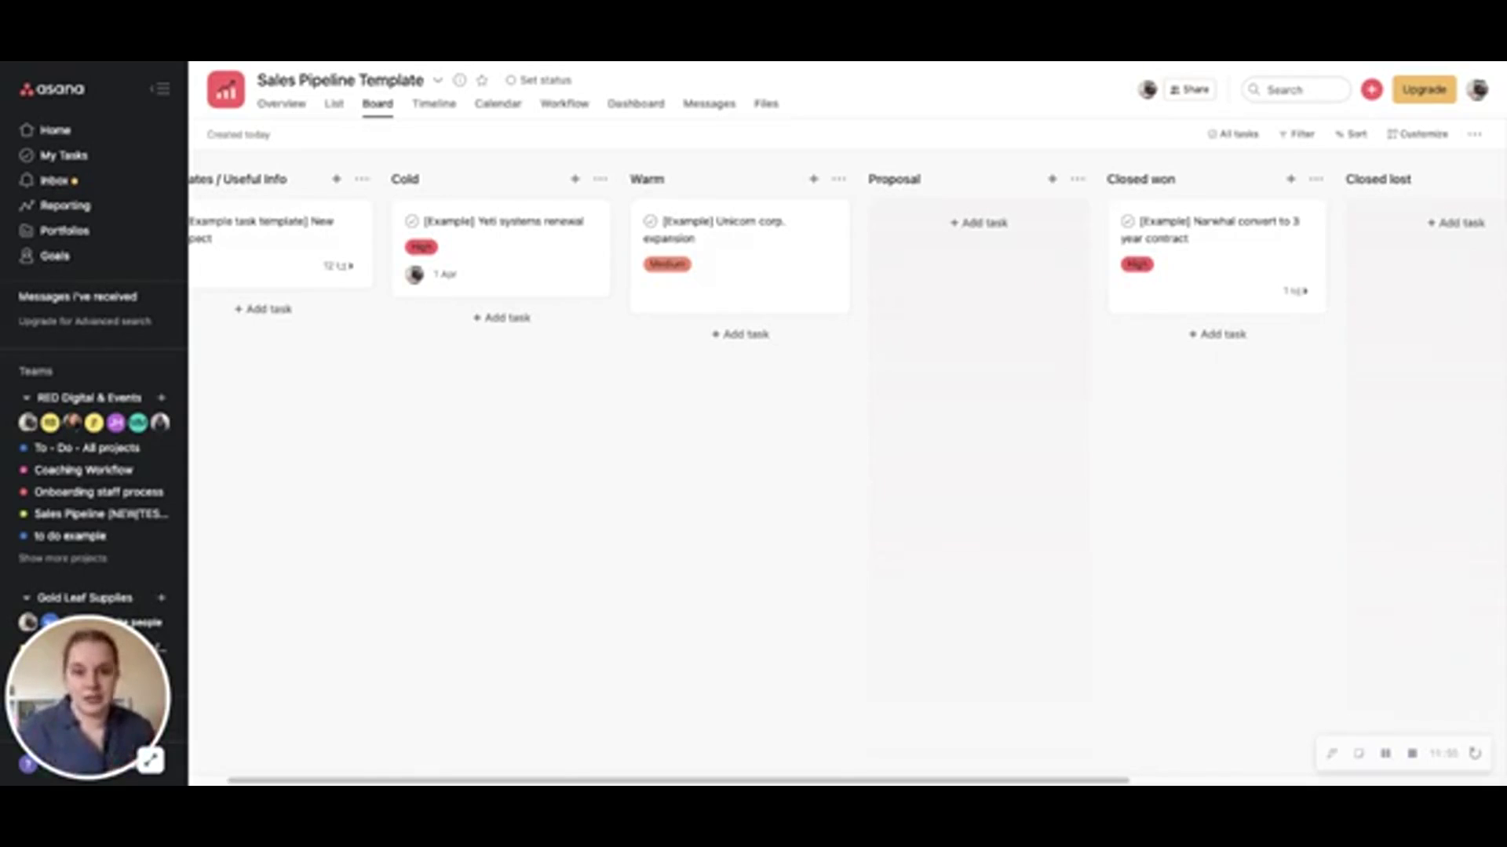
Add subtasks 'Send Proposal' and 'Book follow up call' to the Yeti systems renewal task, then close it
click(511, 259)
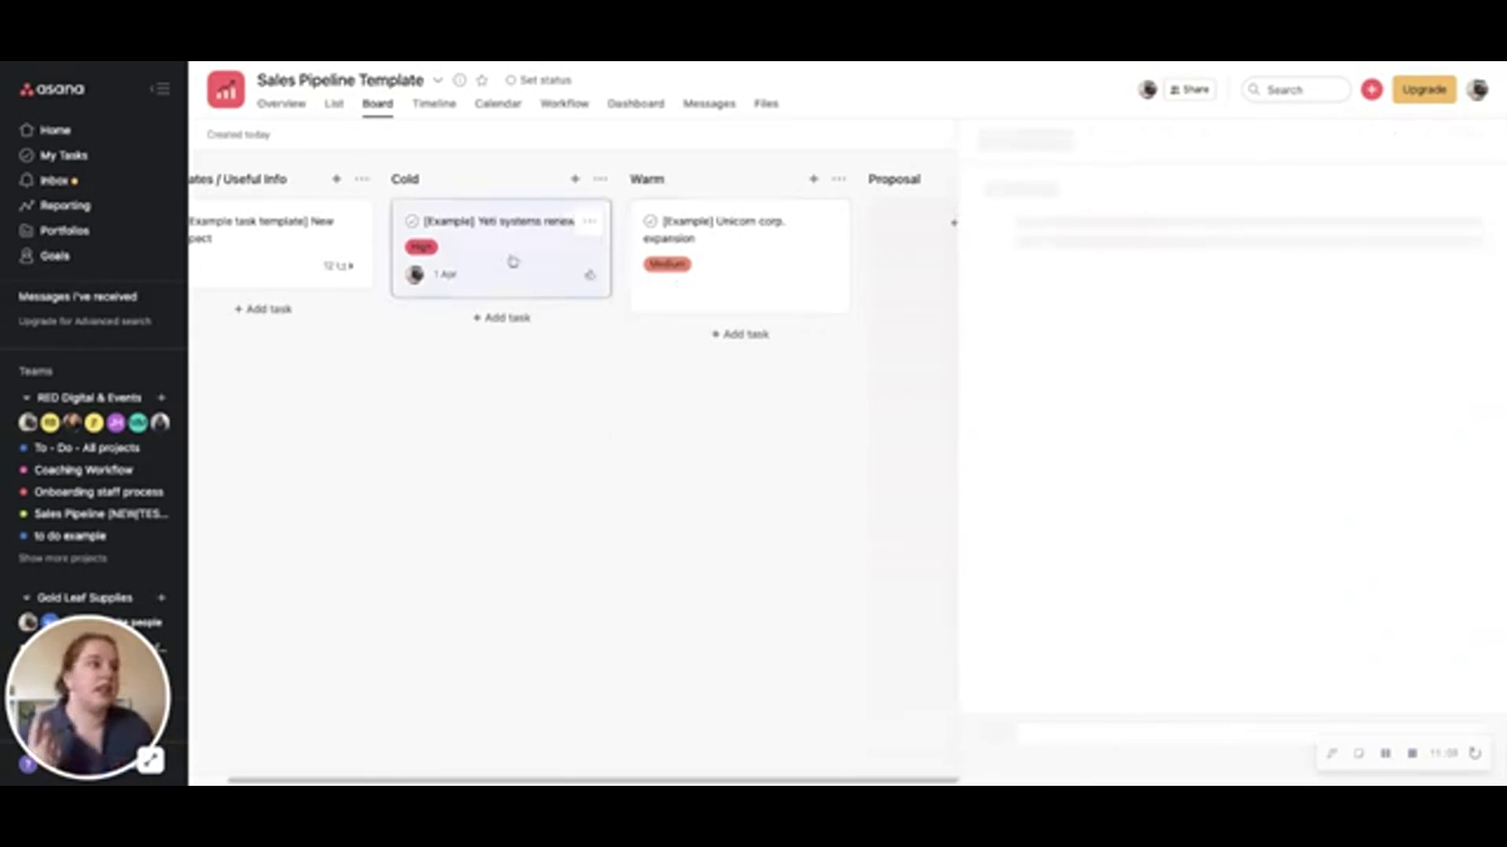
click(1044, 397)
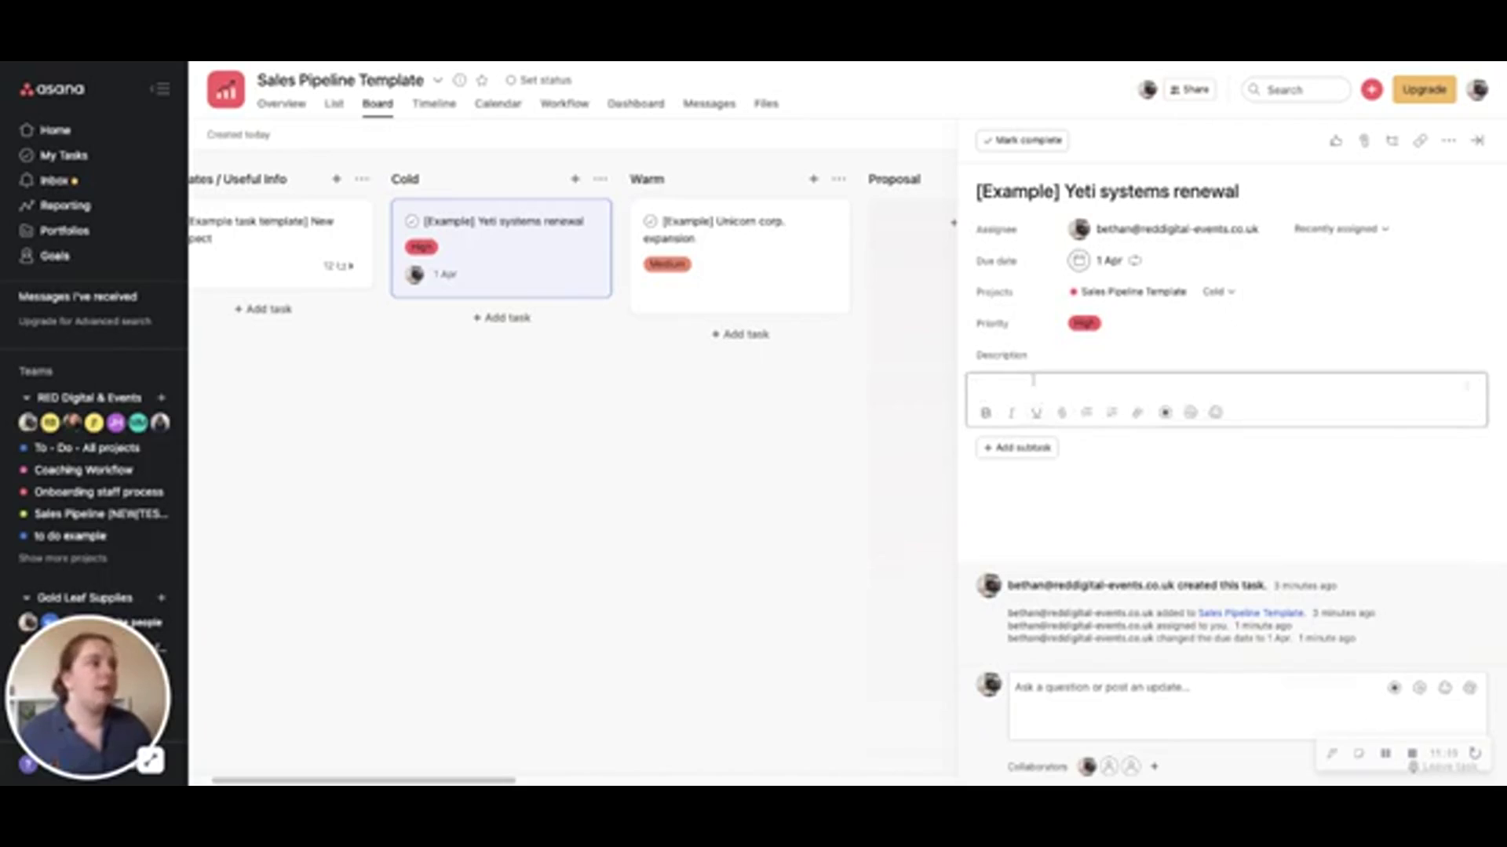
click(1003, 447)
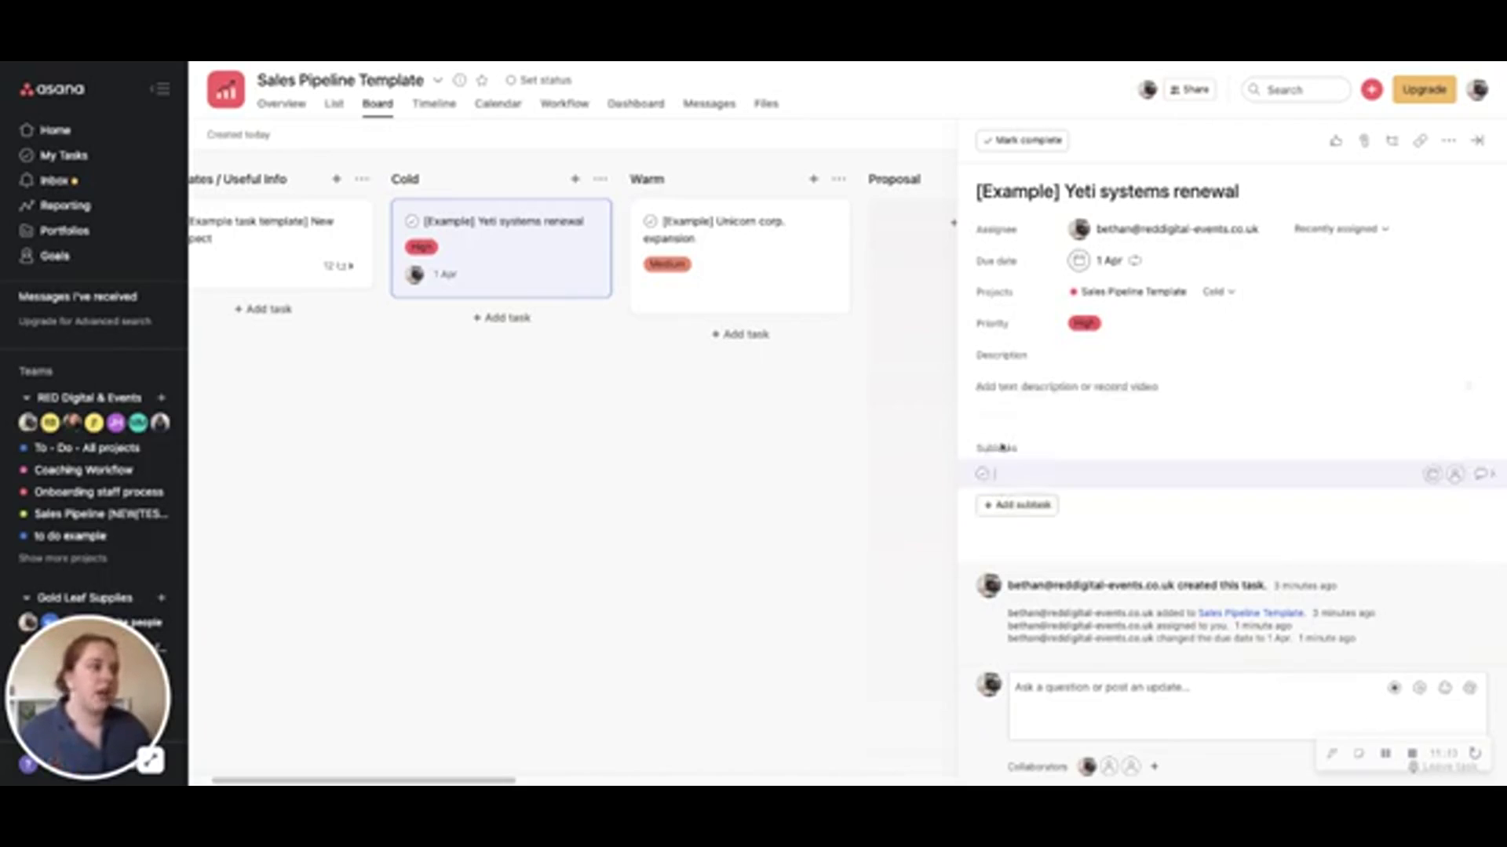
text(Send Proposal)
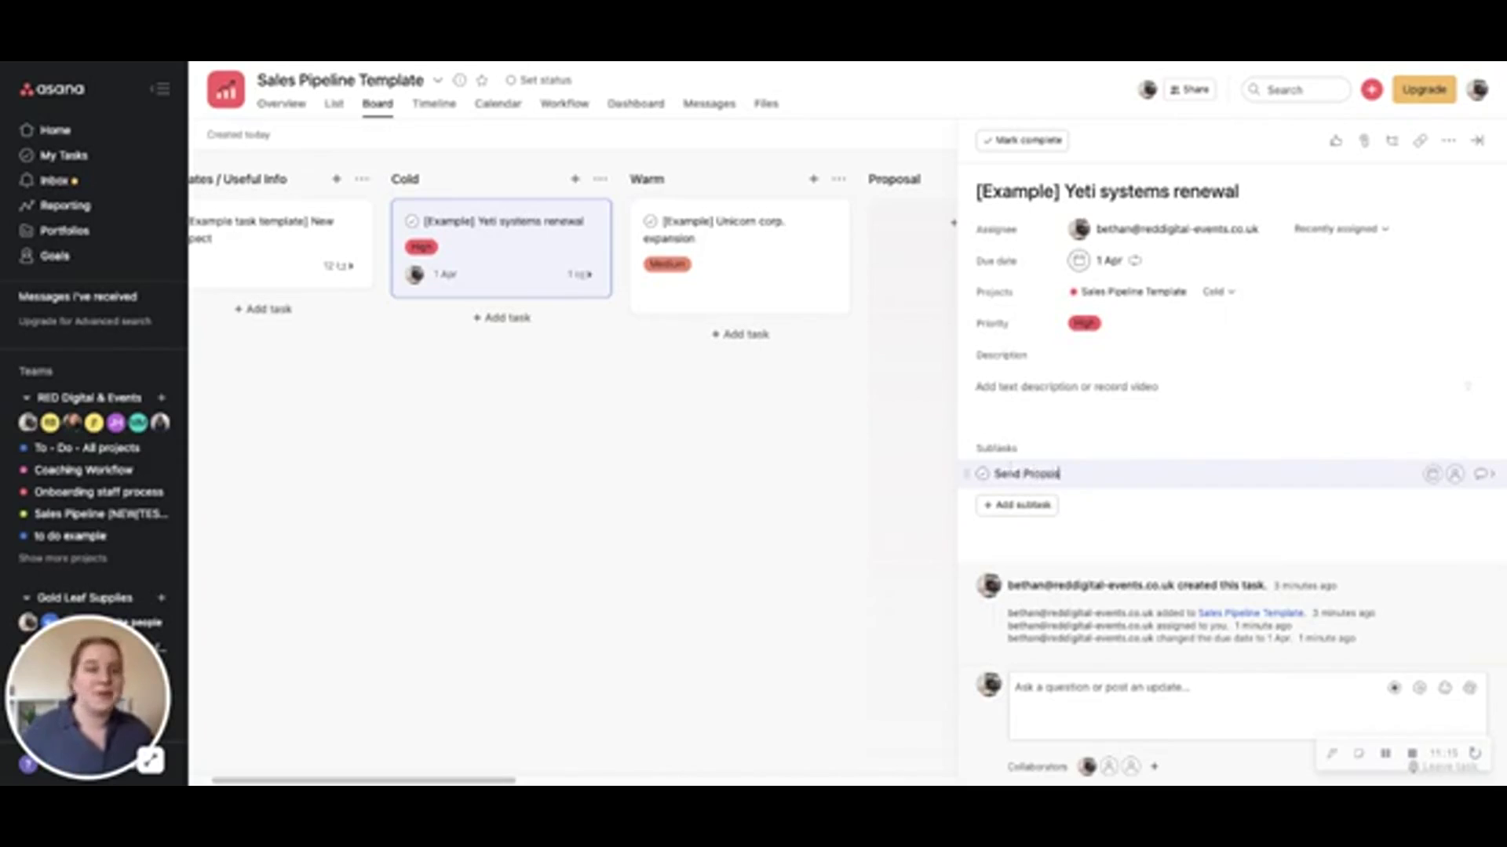
key(Return)
text(Book)
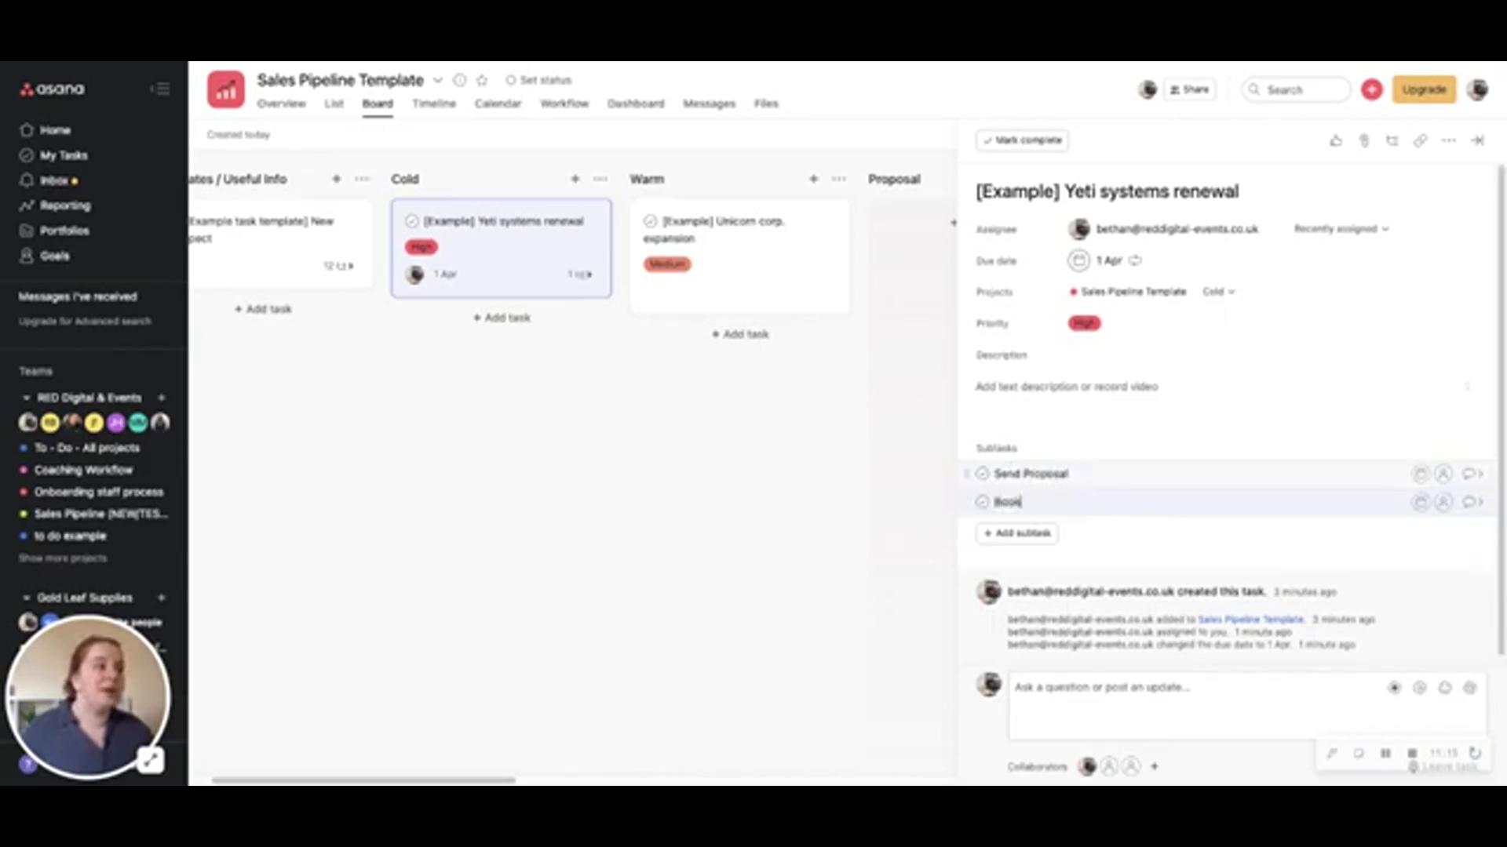
text( follow up call)
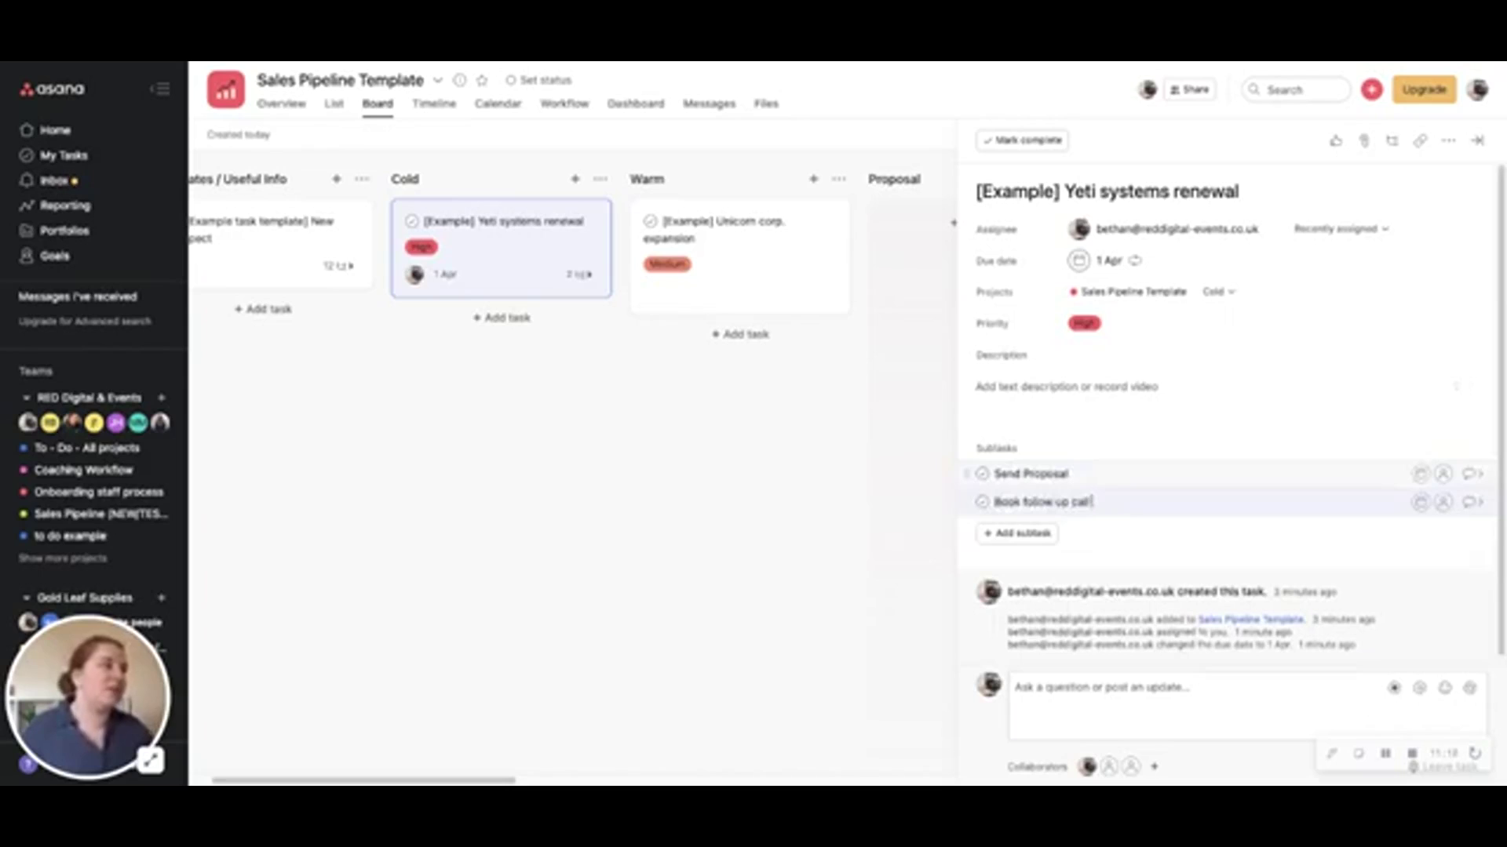
click(1036, 387)
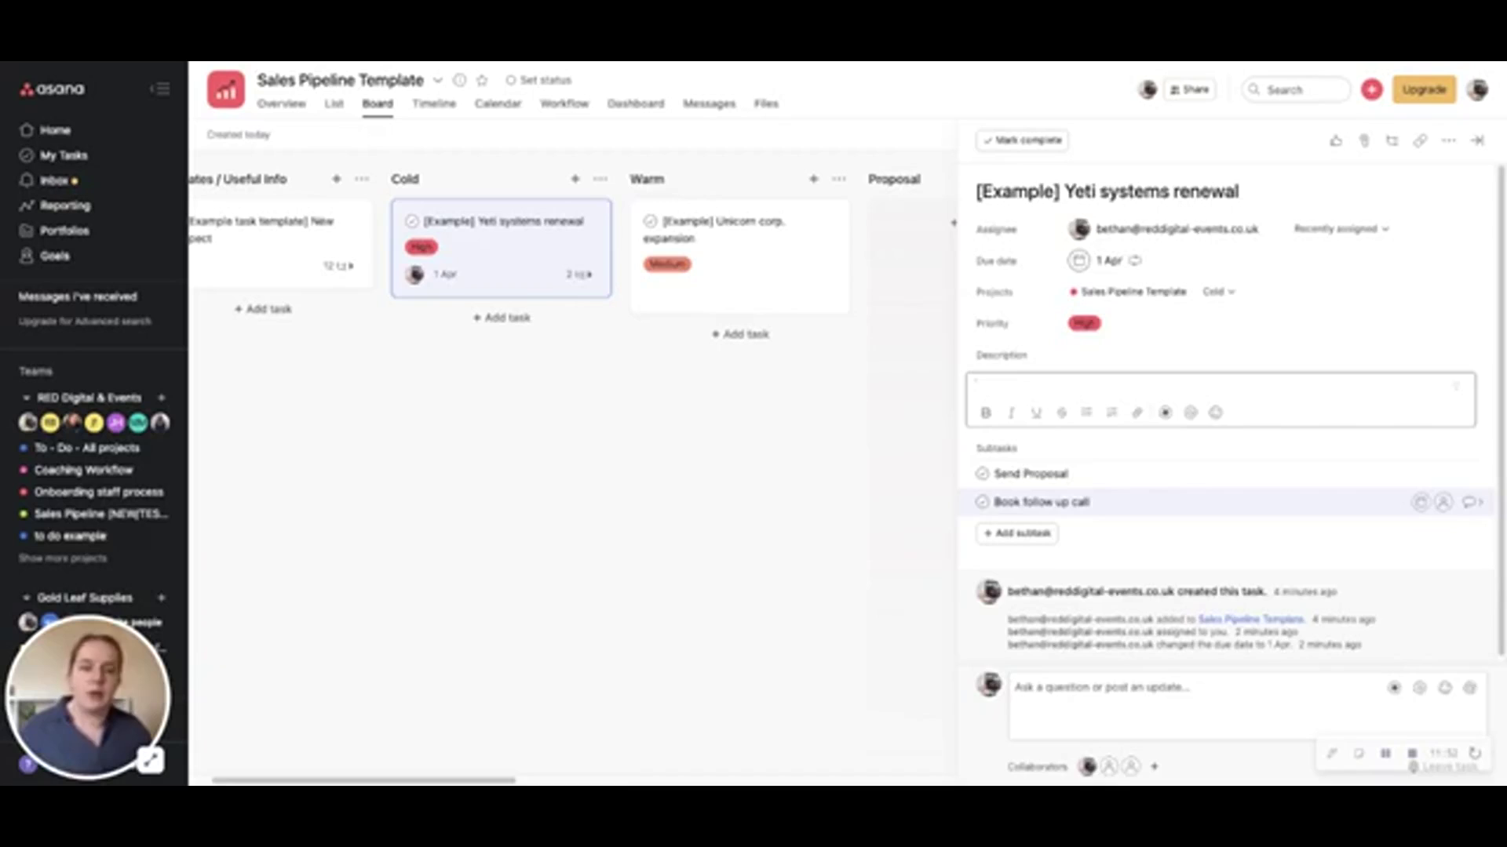
key(Escape)
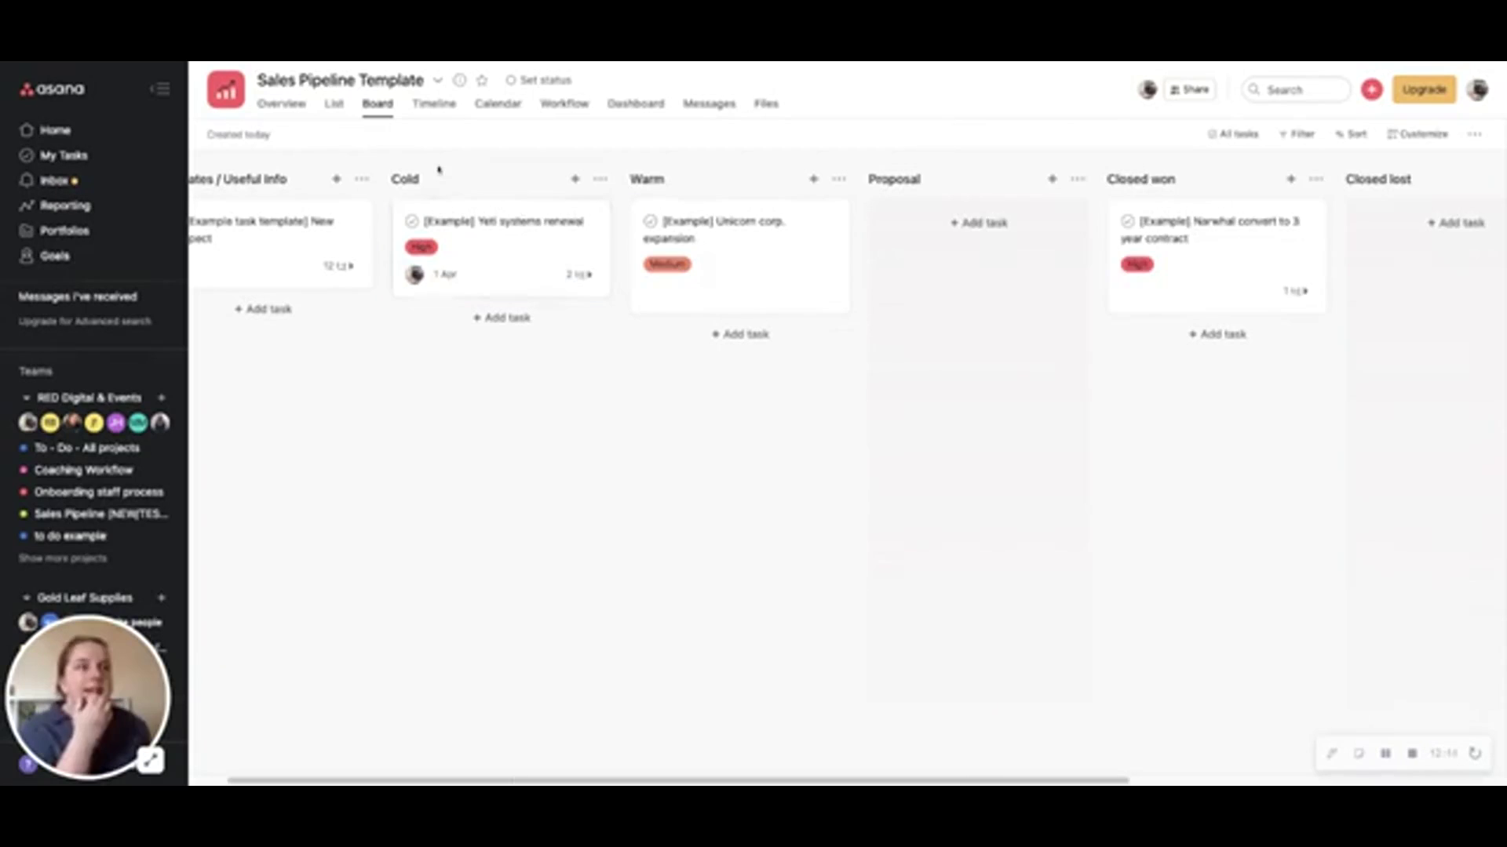
click(336, 108)
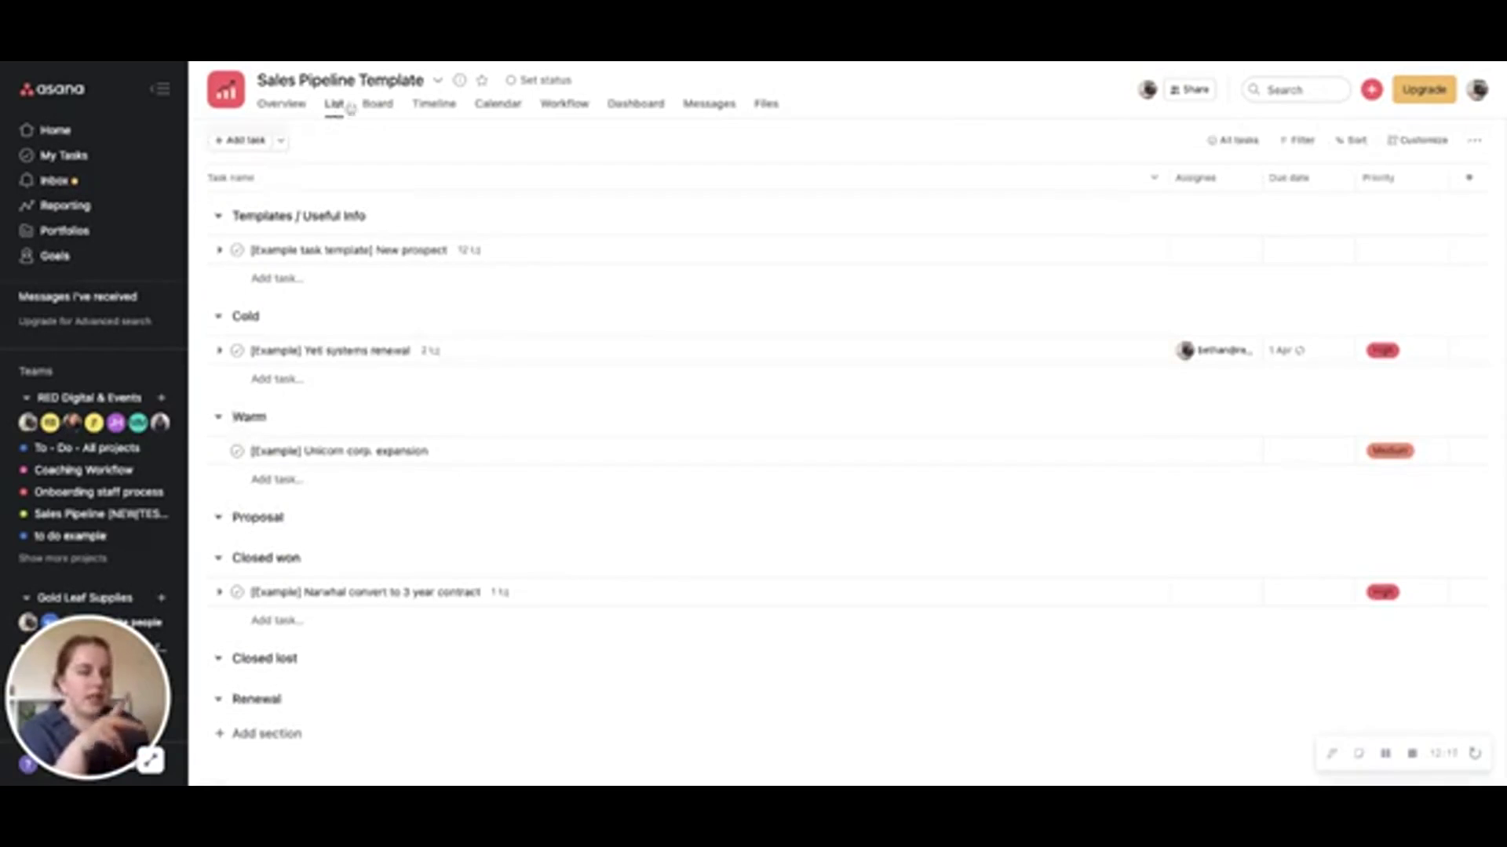
click(379, 106)
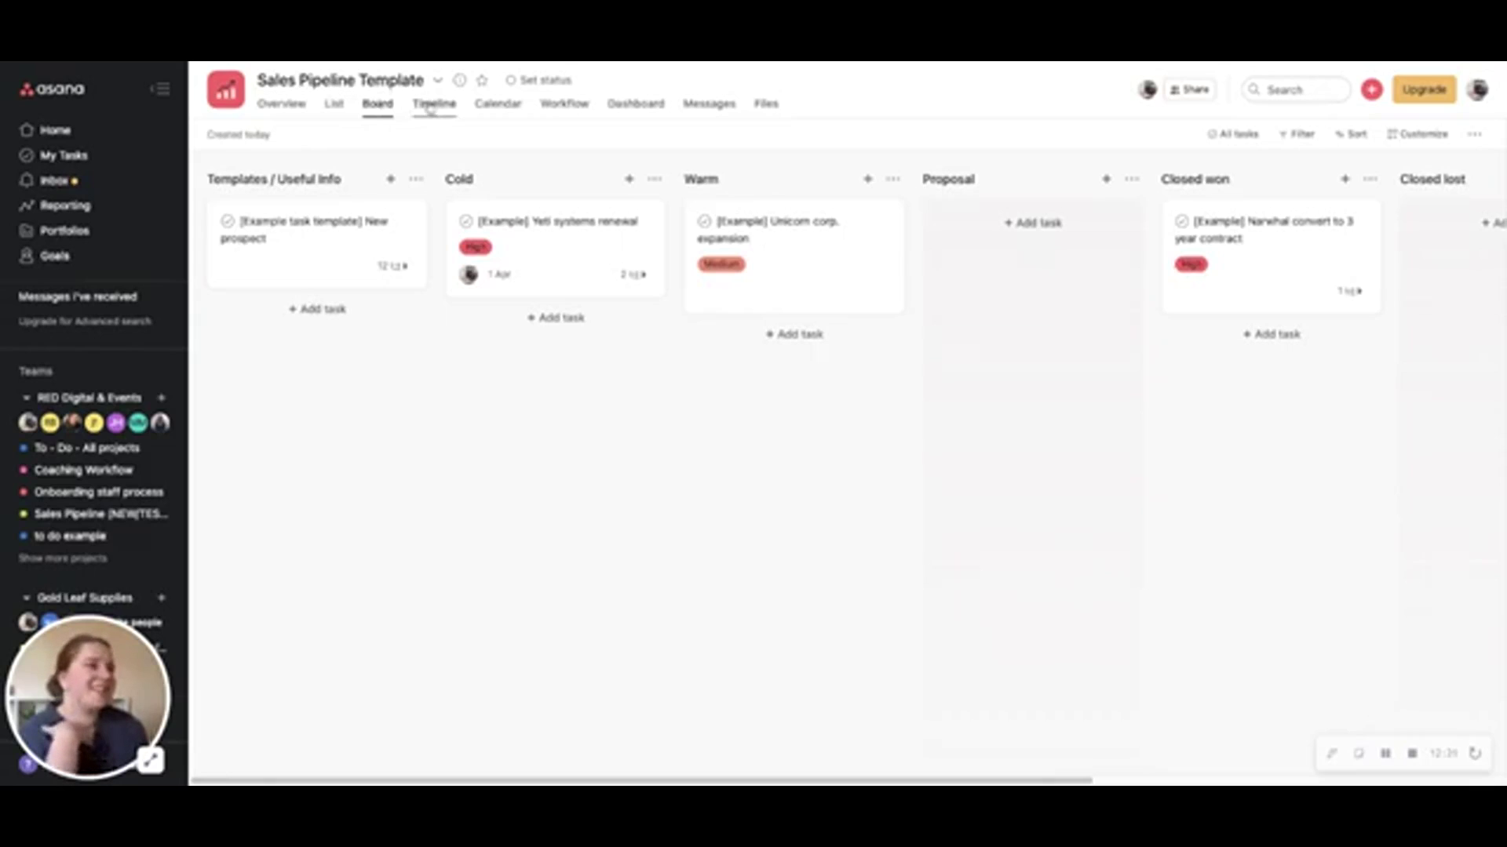
click(503, 110)
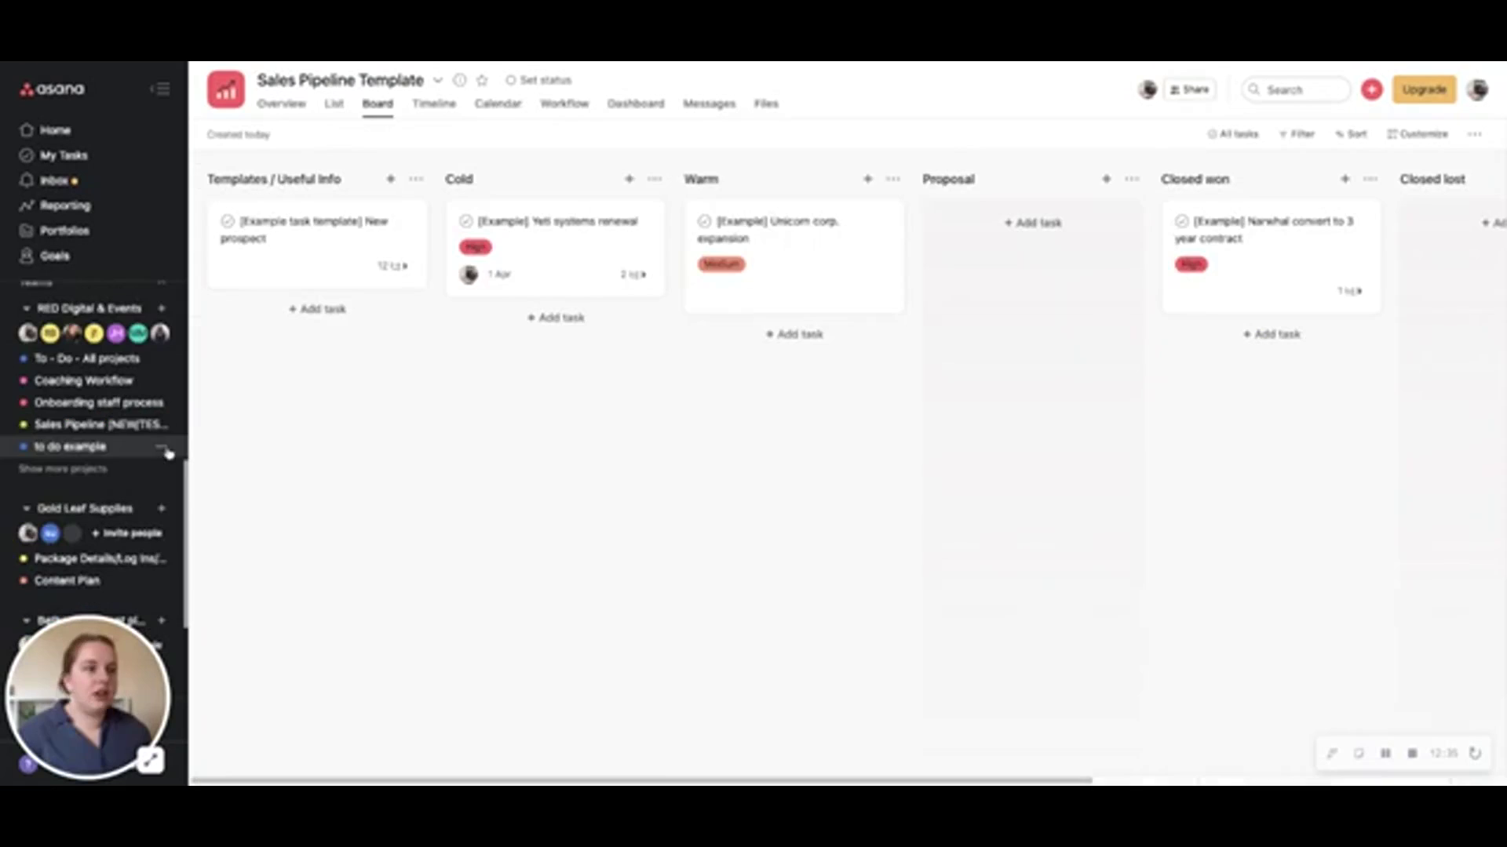
scroll(118, 518, down, 3)
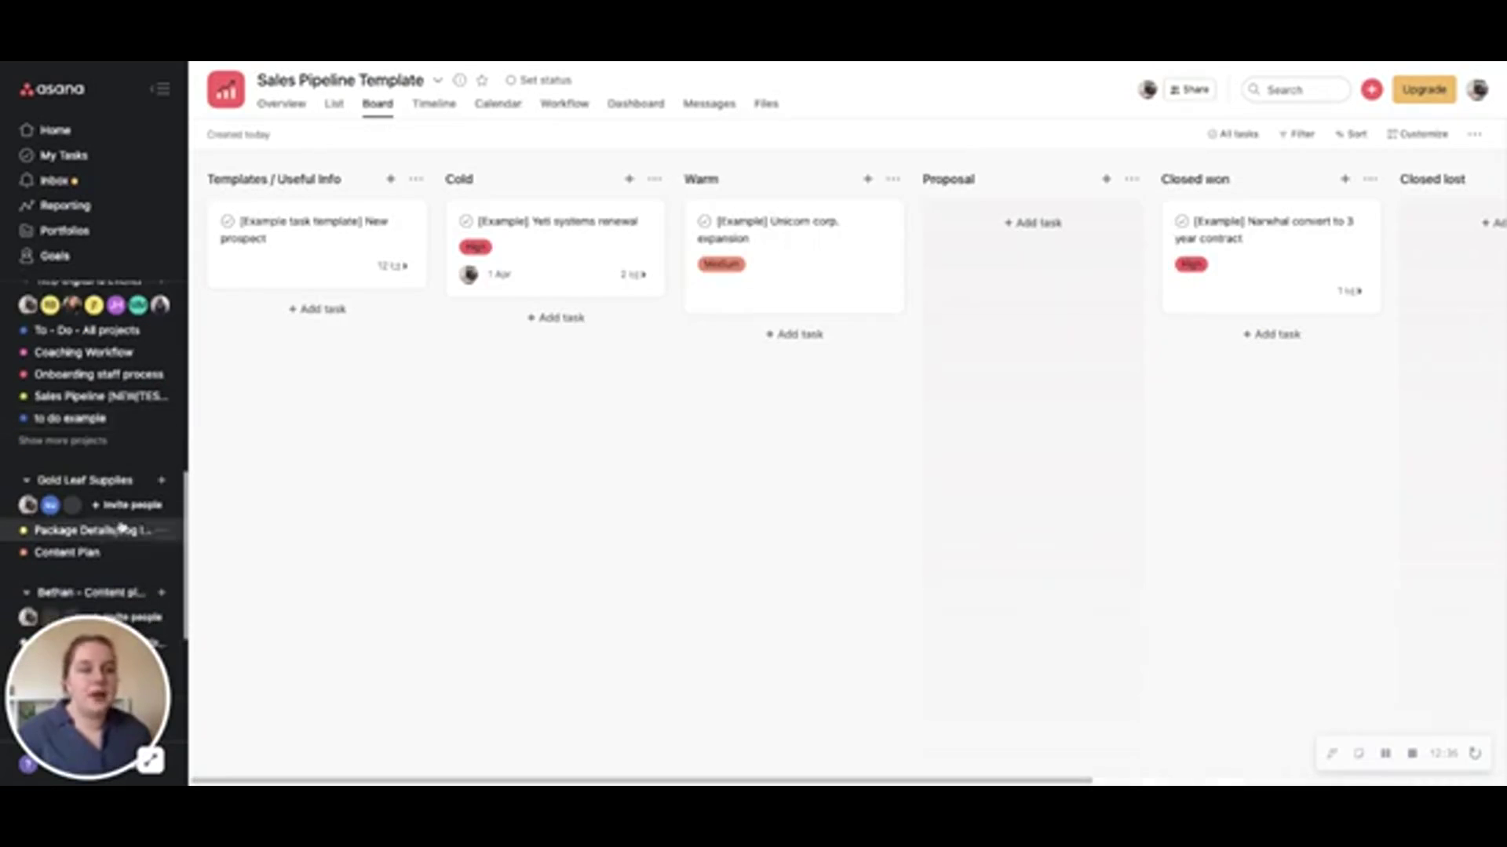
scroll(97, 490, down, 1)
scroll(91, 500, up, 3)
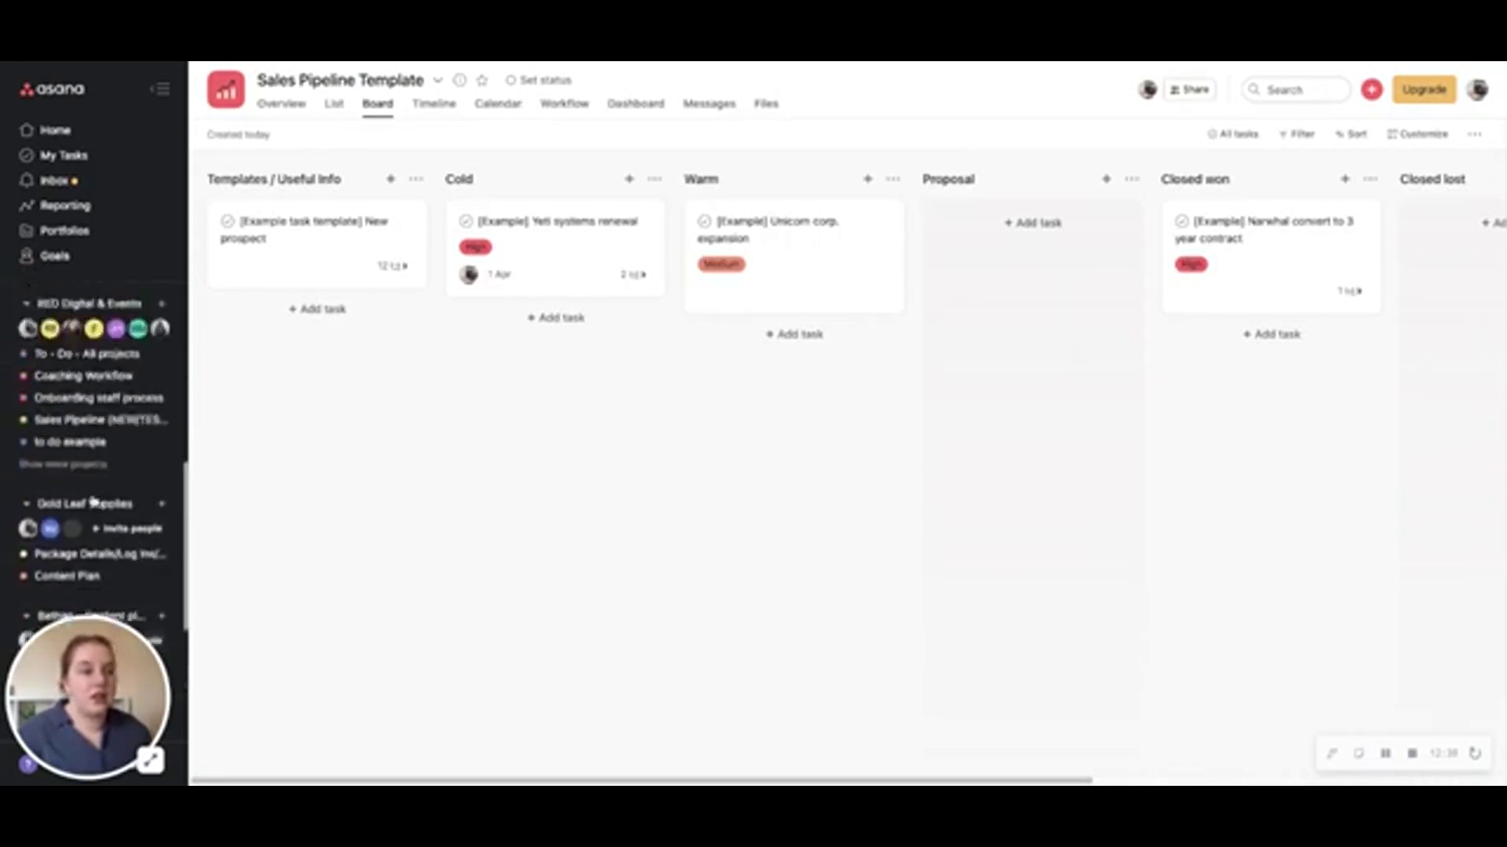
scroll(84, 518, down, 5)
scroll(61, 503, up, 5)
scroll(61, 503, up, 4)
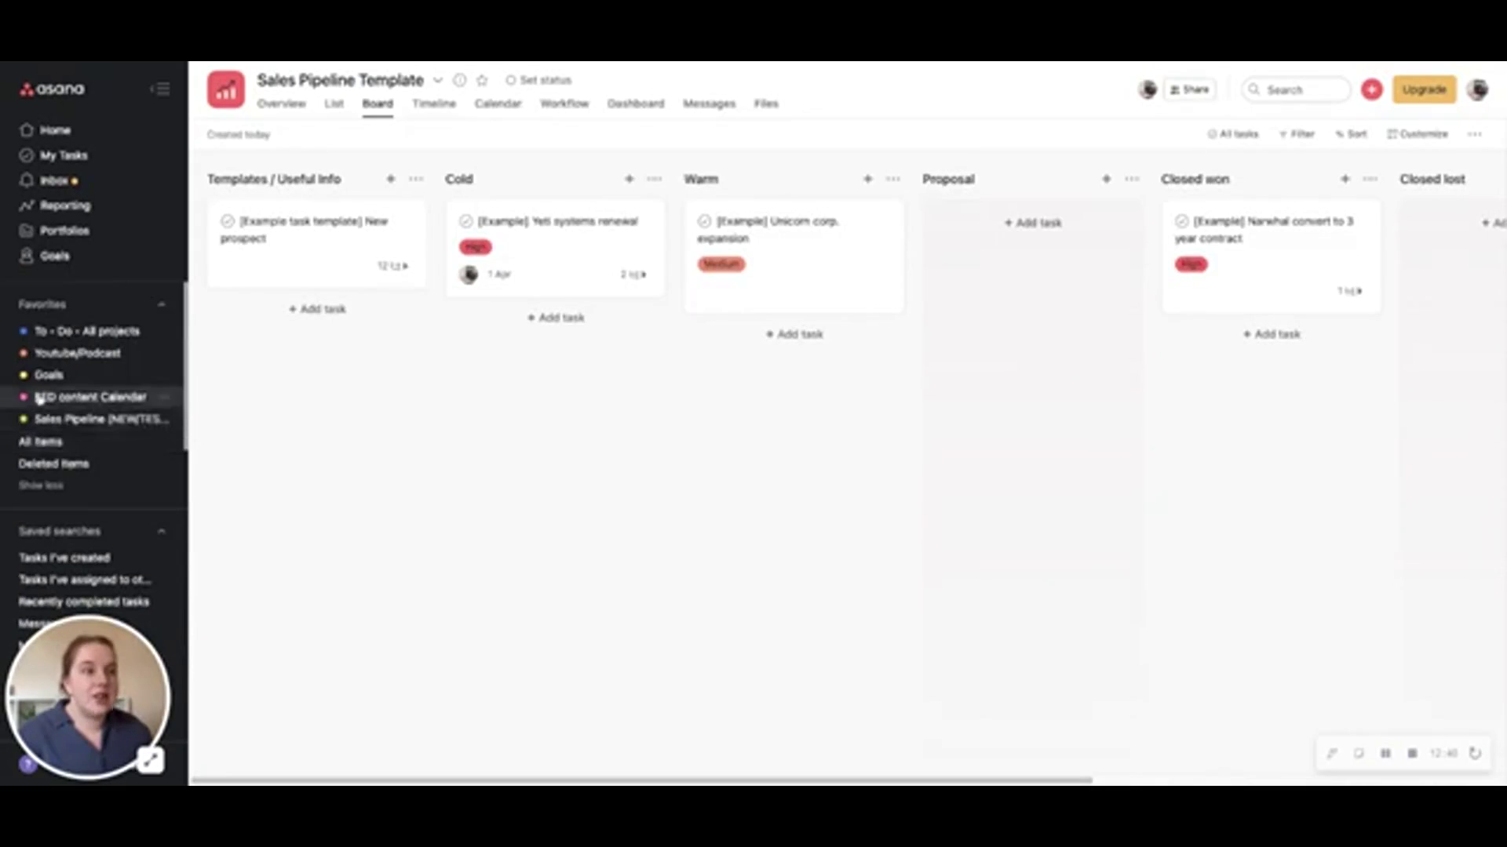
Open the RED content Calendar project and scroll to the week of 29 March
click(40, 397)
scroll(639, 411, up, 5)
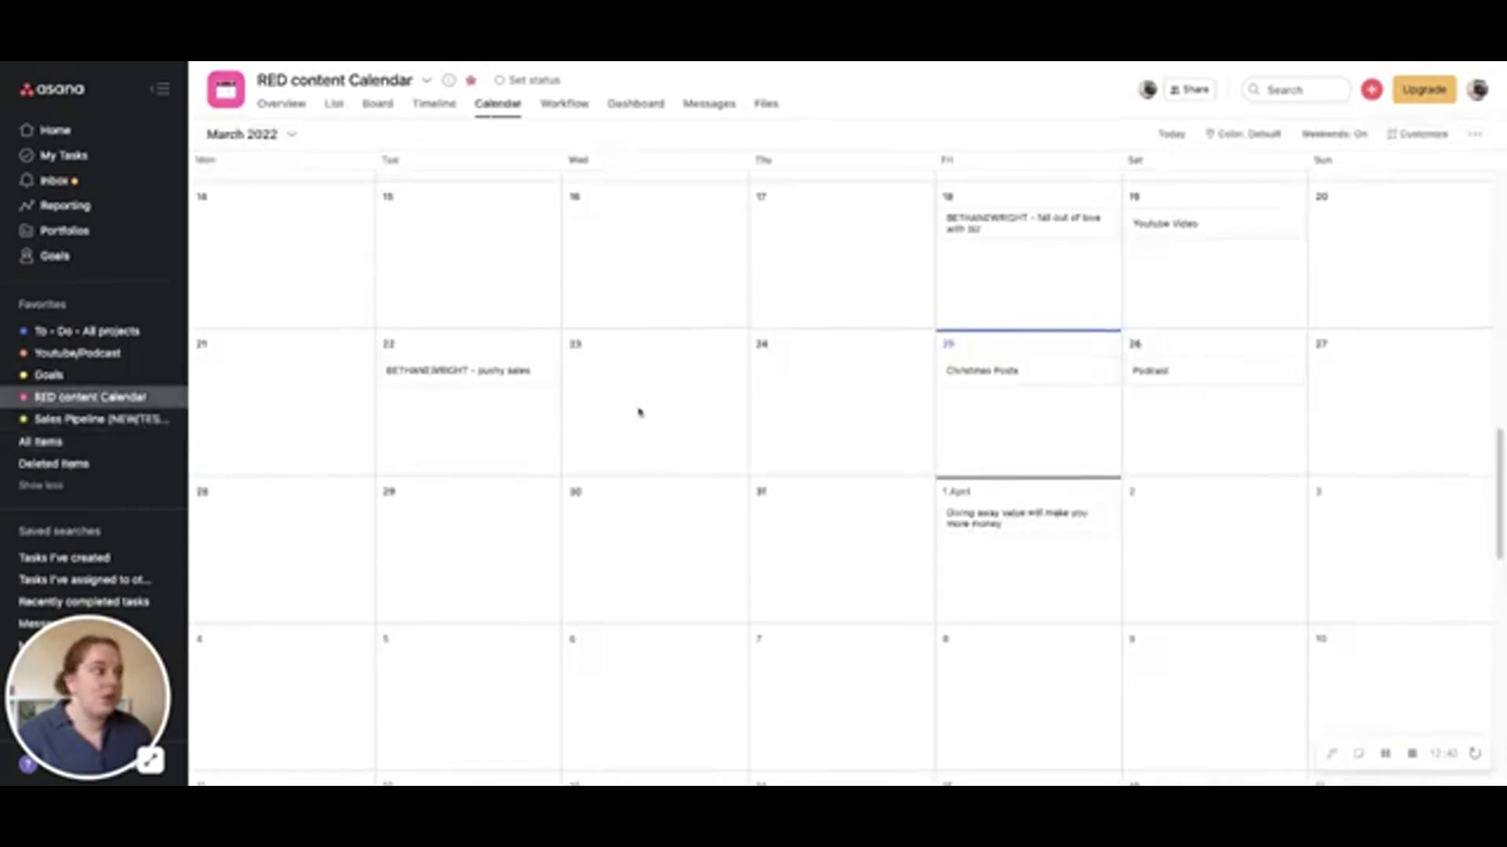
scroll(650, 408, down, 1)
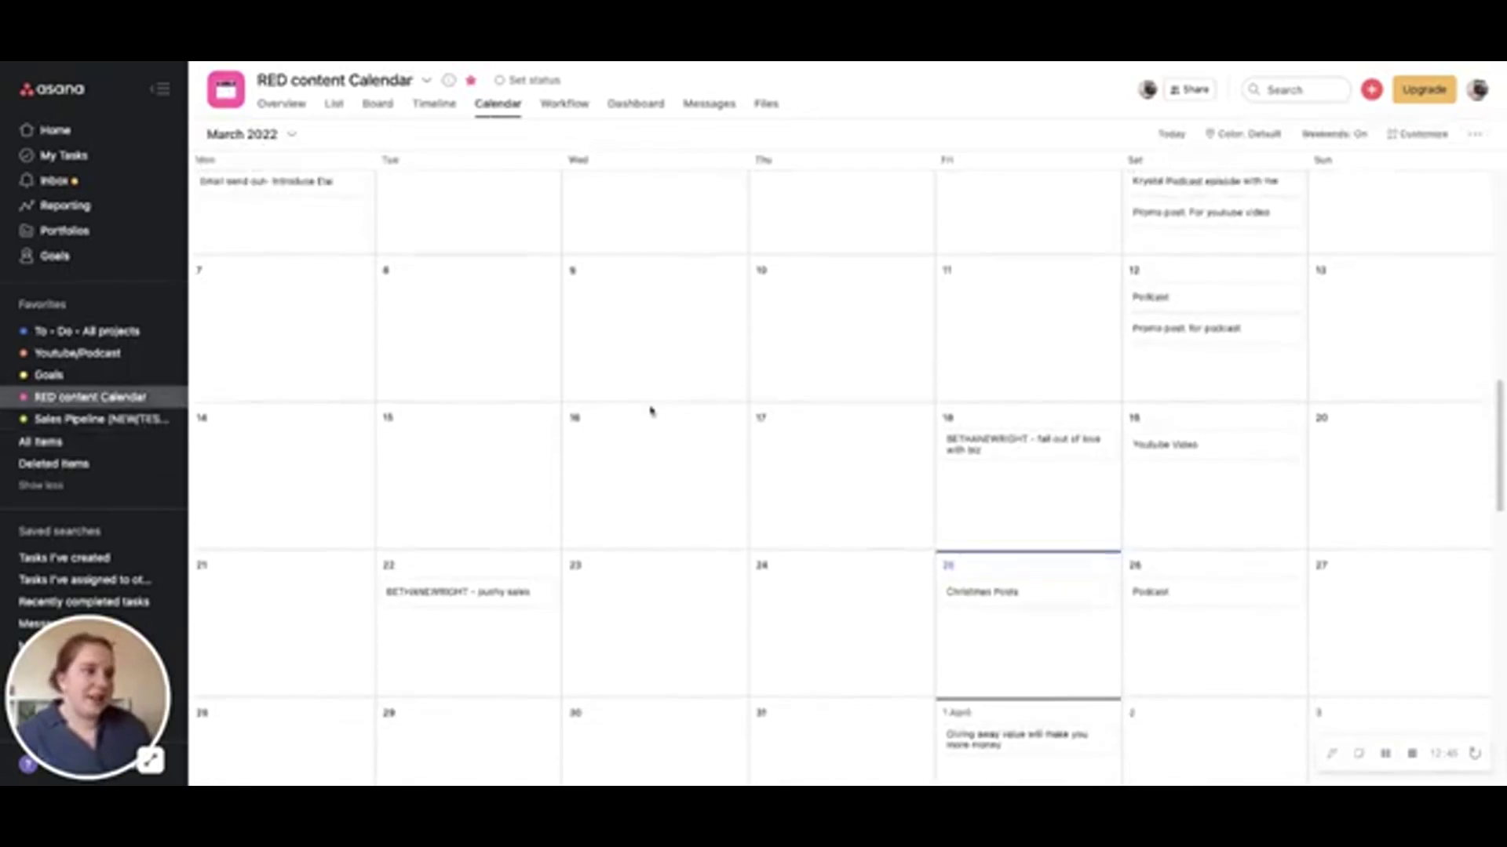
scroll(630, 378, down, 1)
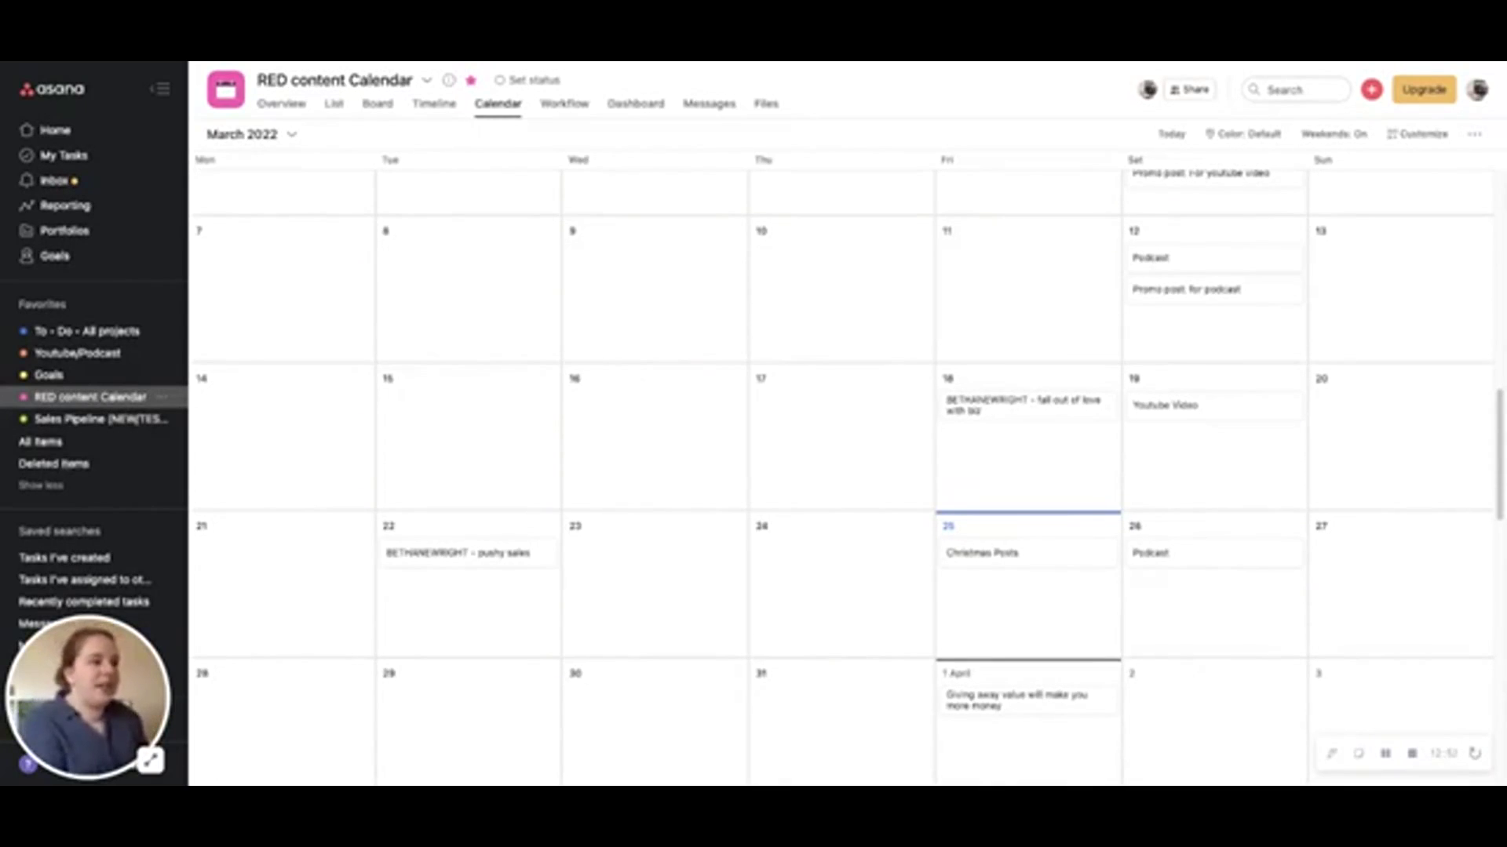
scroll(1495, 439, down, 3)
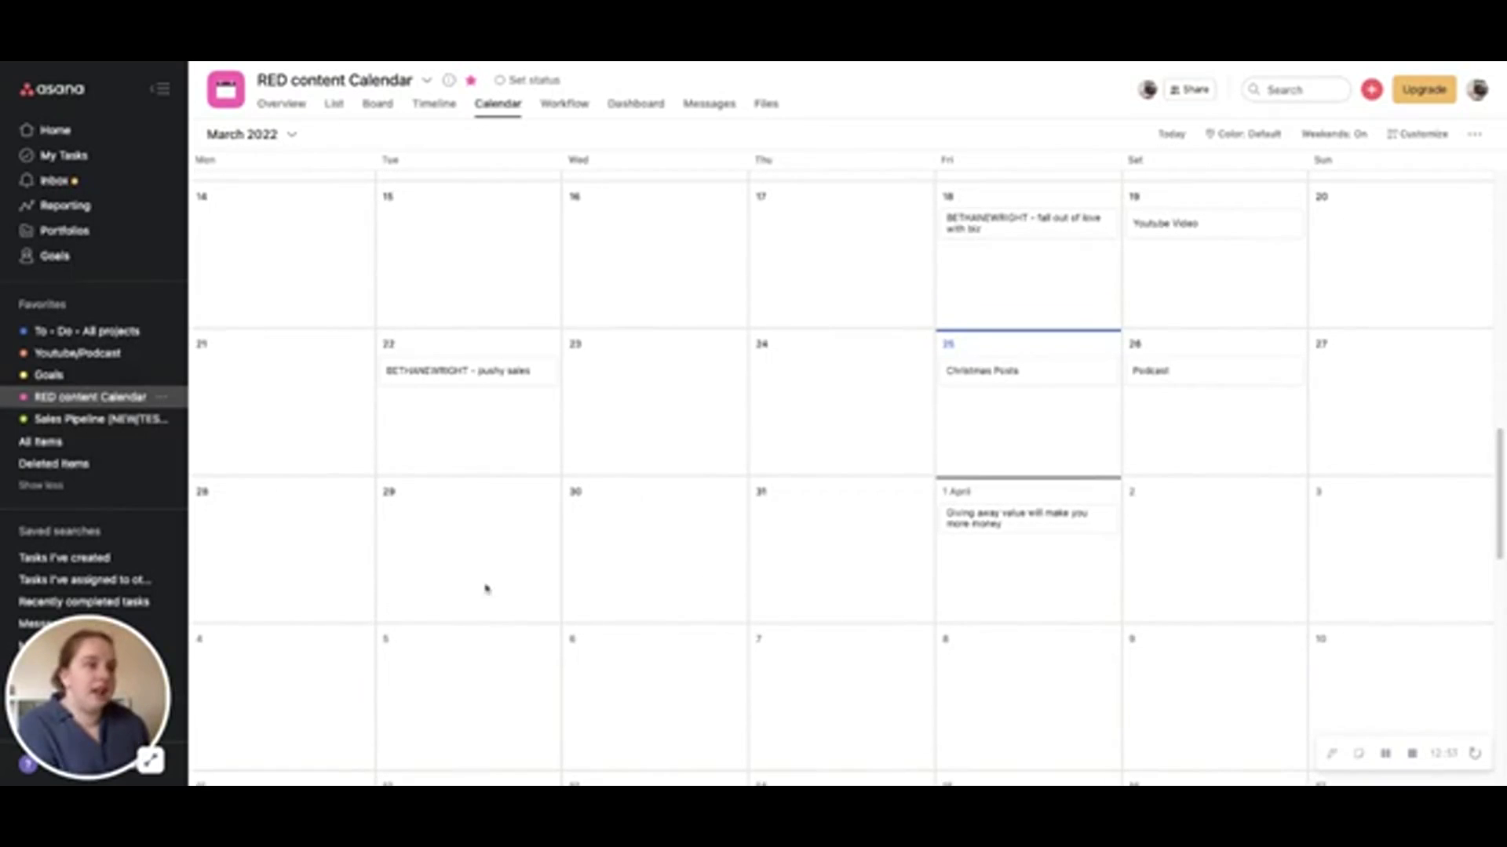
Add a 'RED / BETHANE - THEME' task on Tuesday 29 March and open its details
click(398, 522)
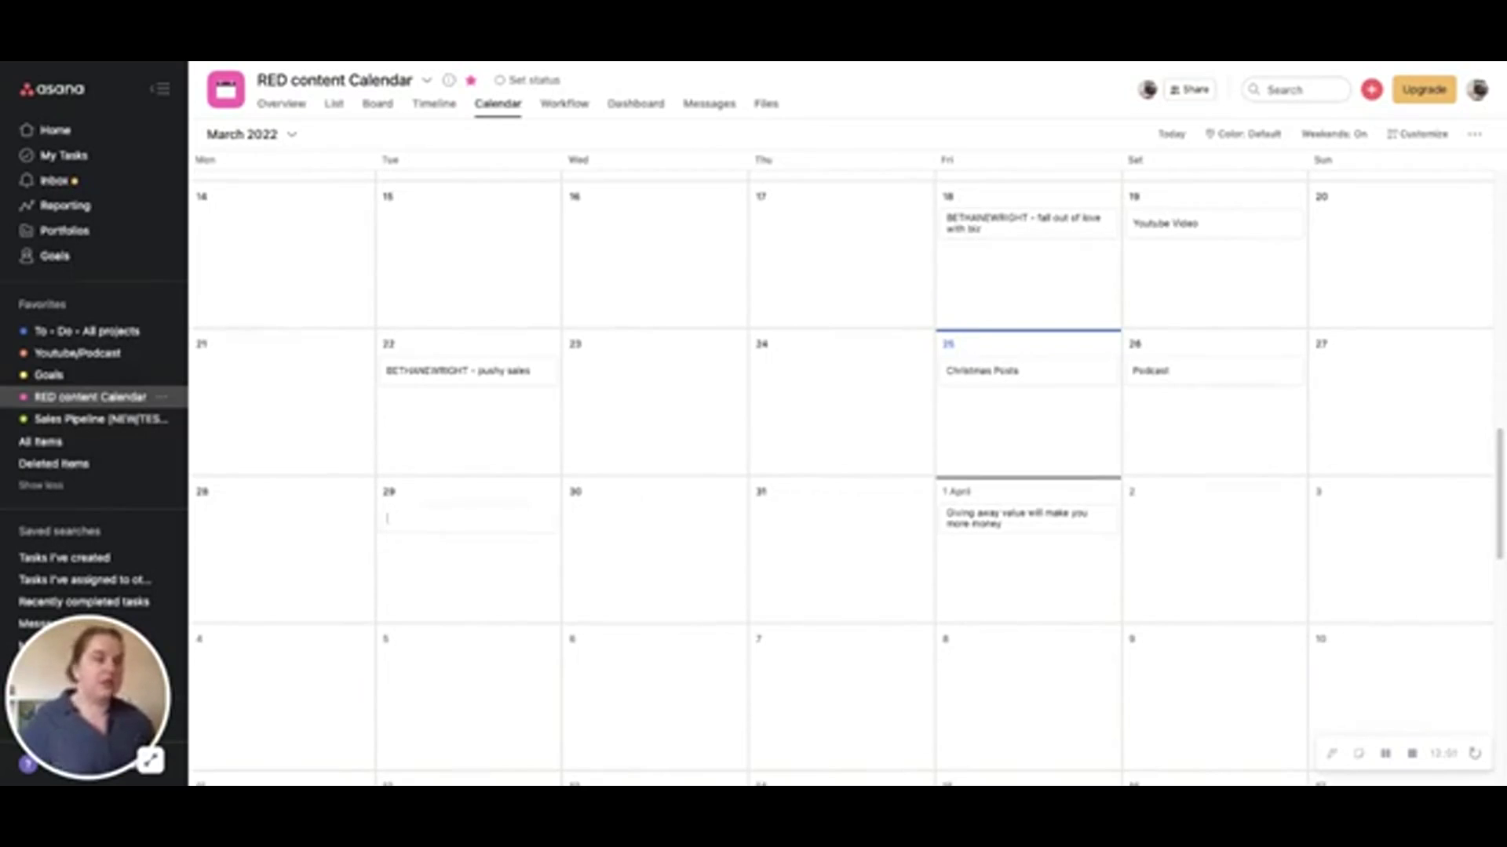
text(RED)
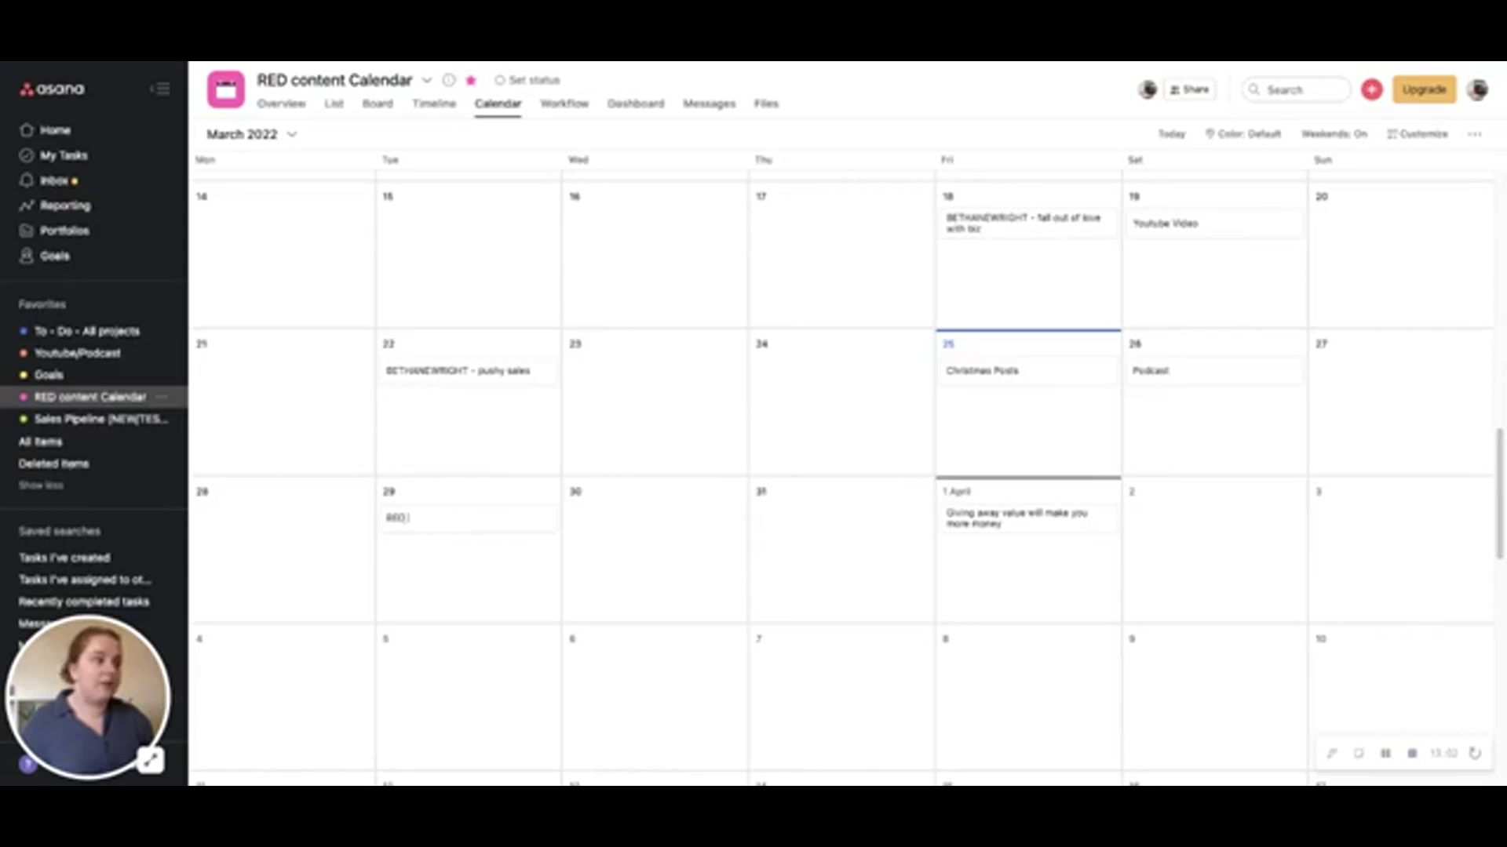
text( / BETHAN)
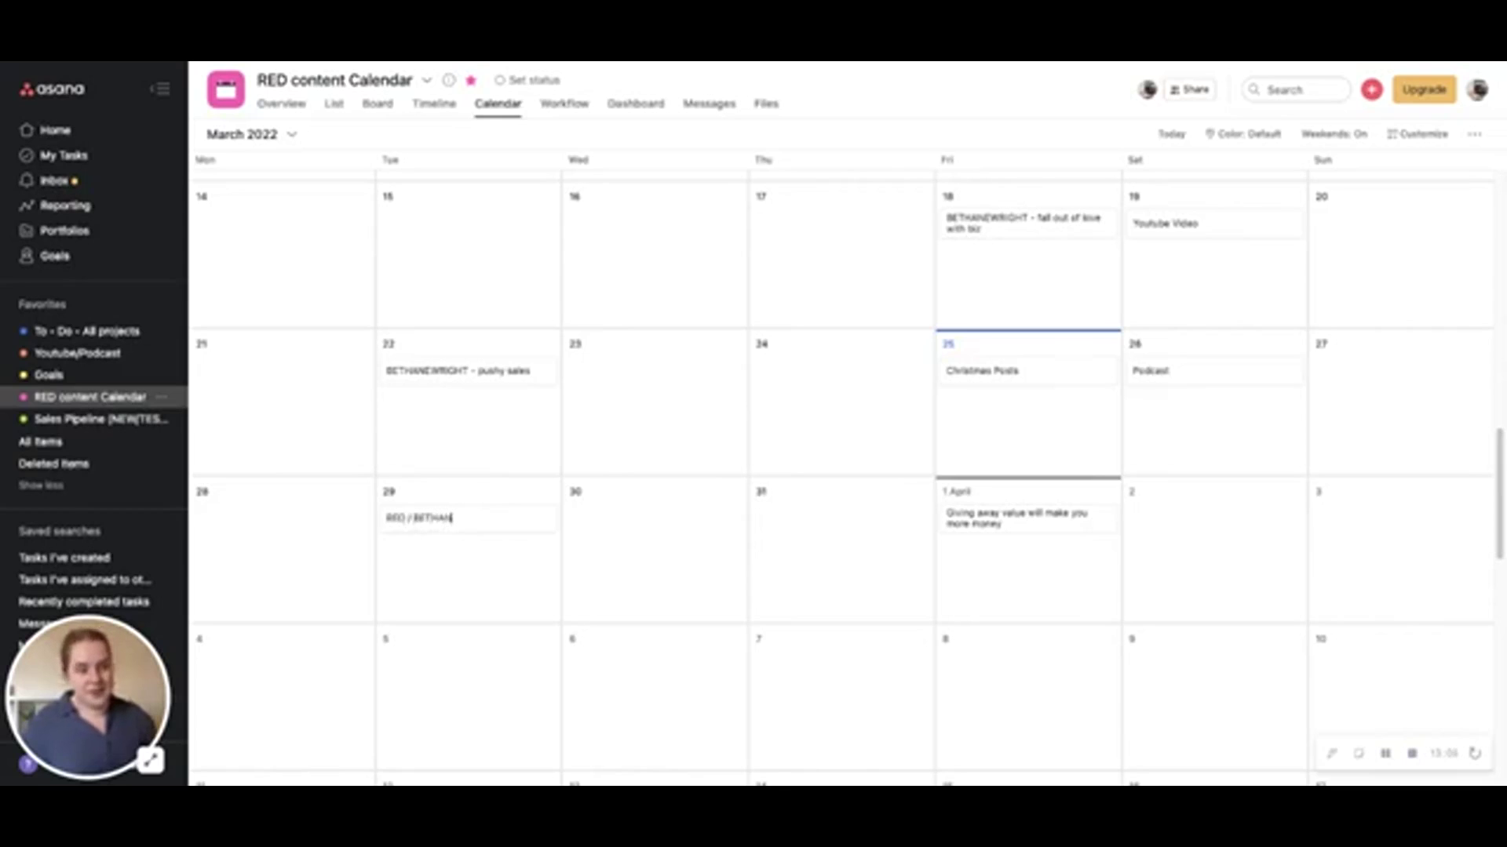
text(E)
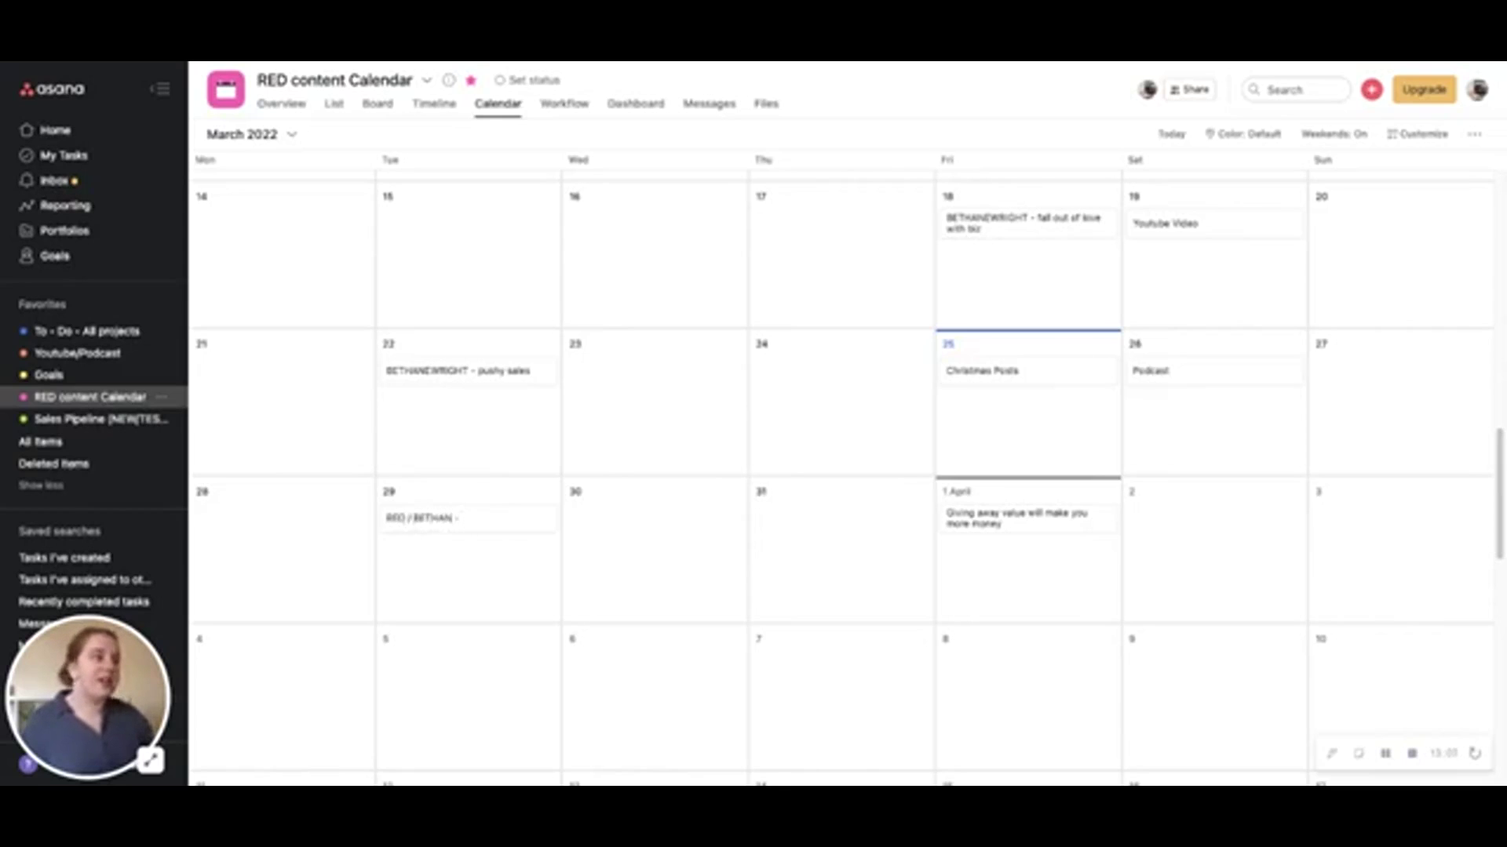
text( - THEME)
key(Return)
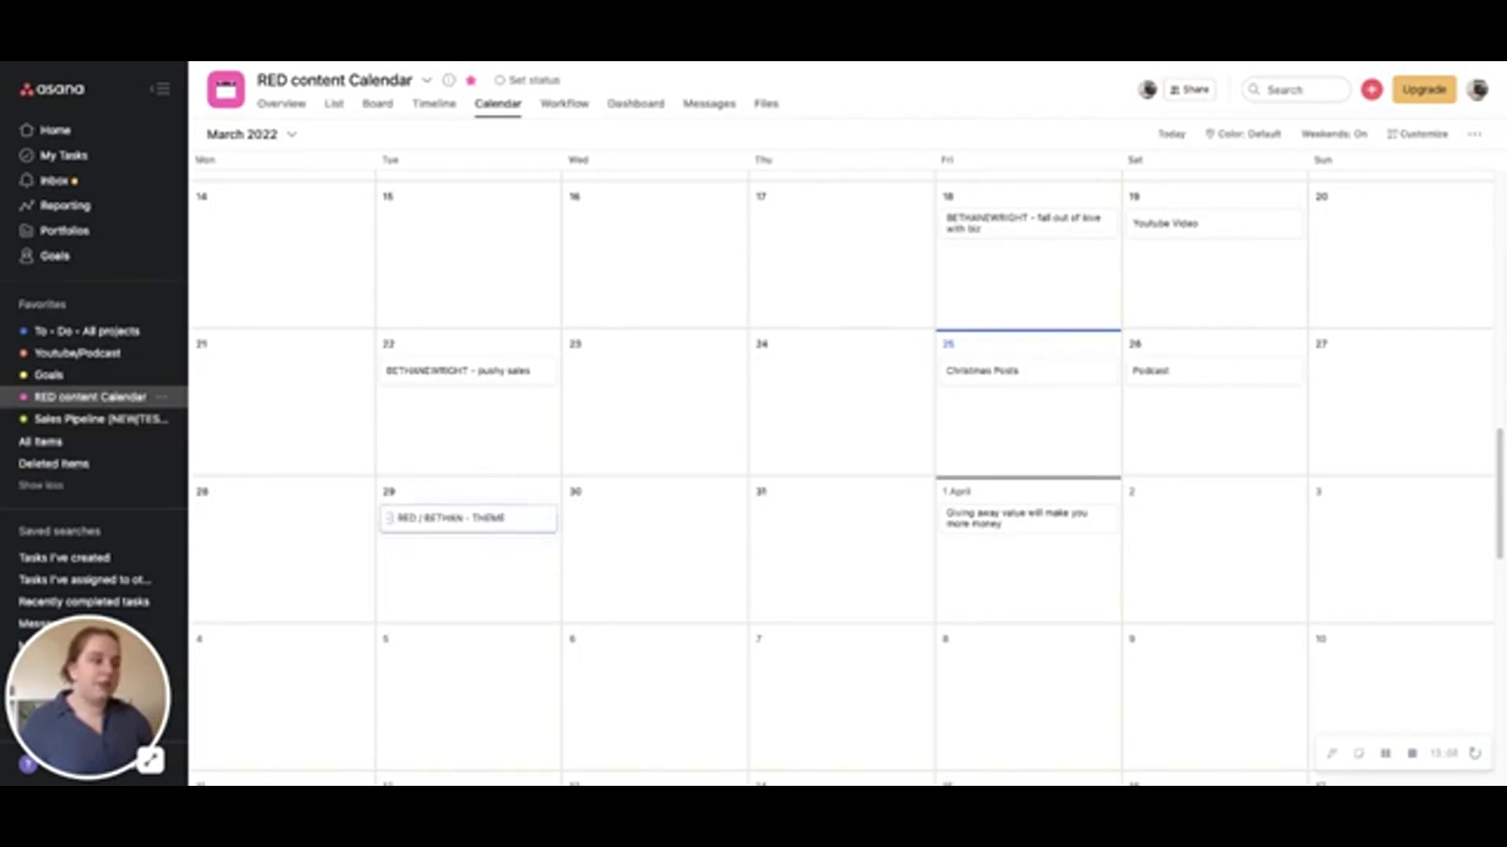
click(484, 532)
Leave the theme task without description or assignee, then read the 22 March pushy sales post's description
click(518, 326)
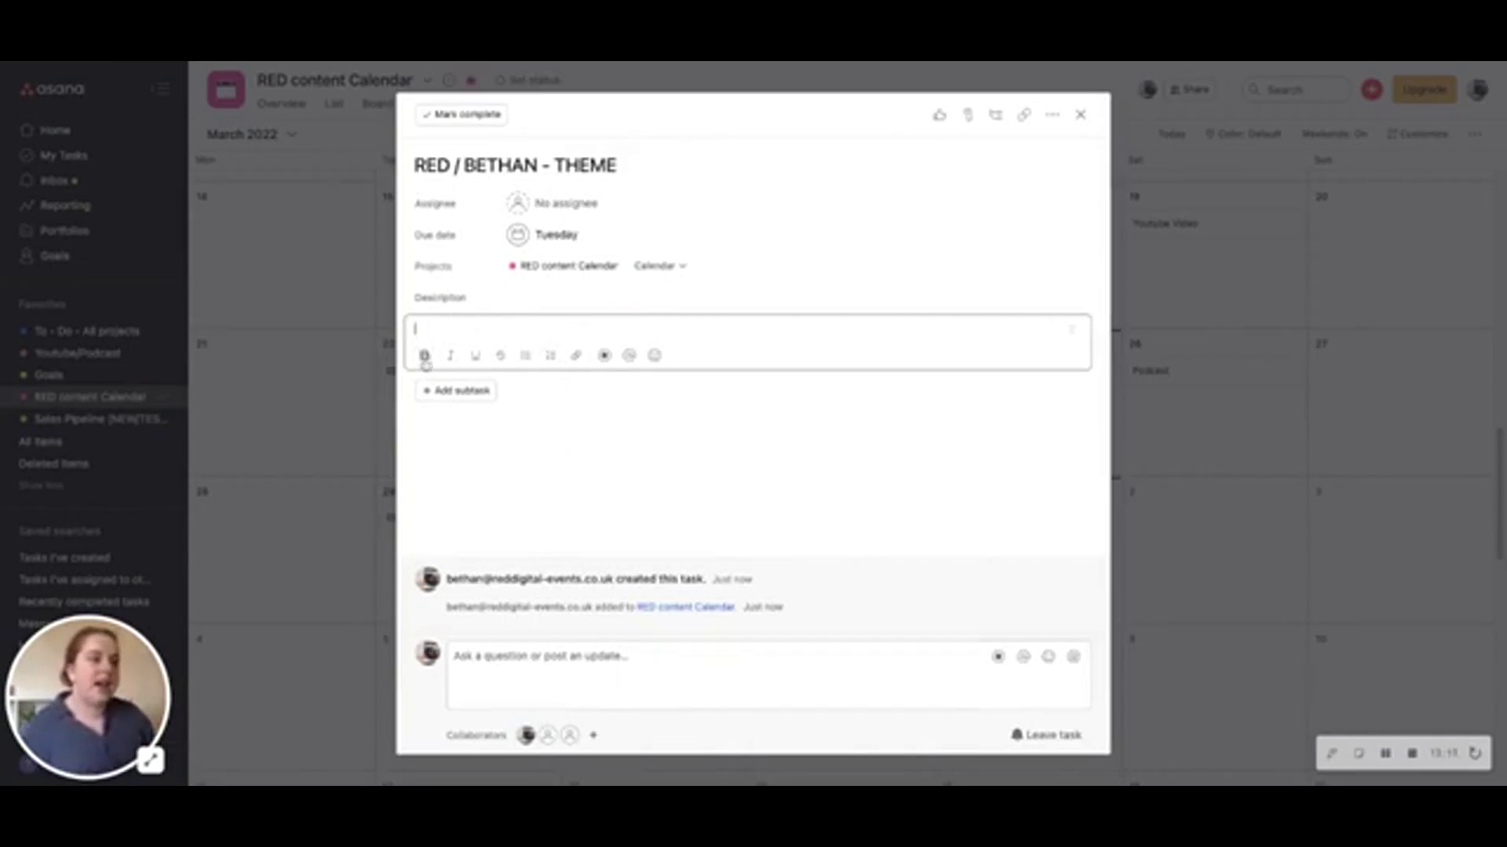
click(518, 205)
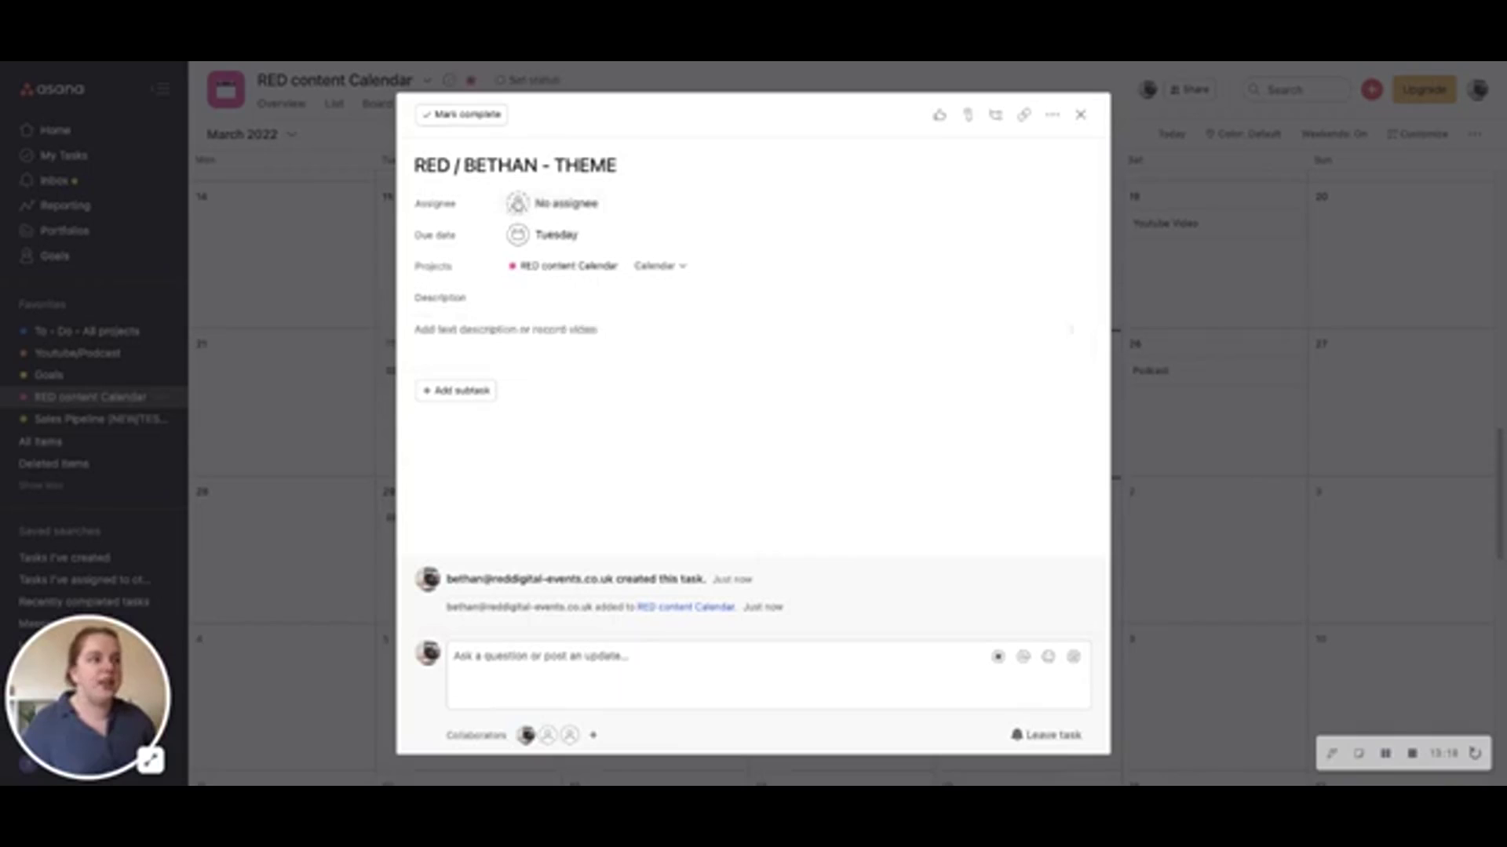
click(445, 301)
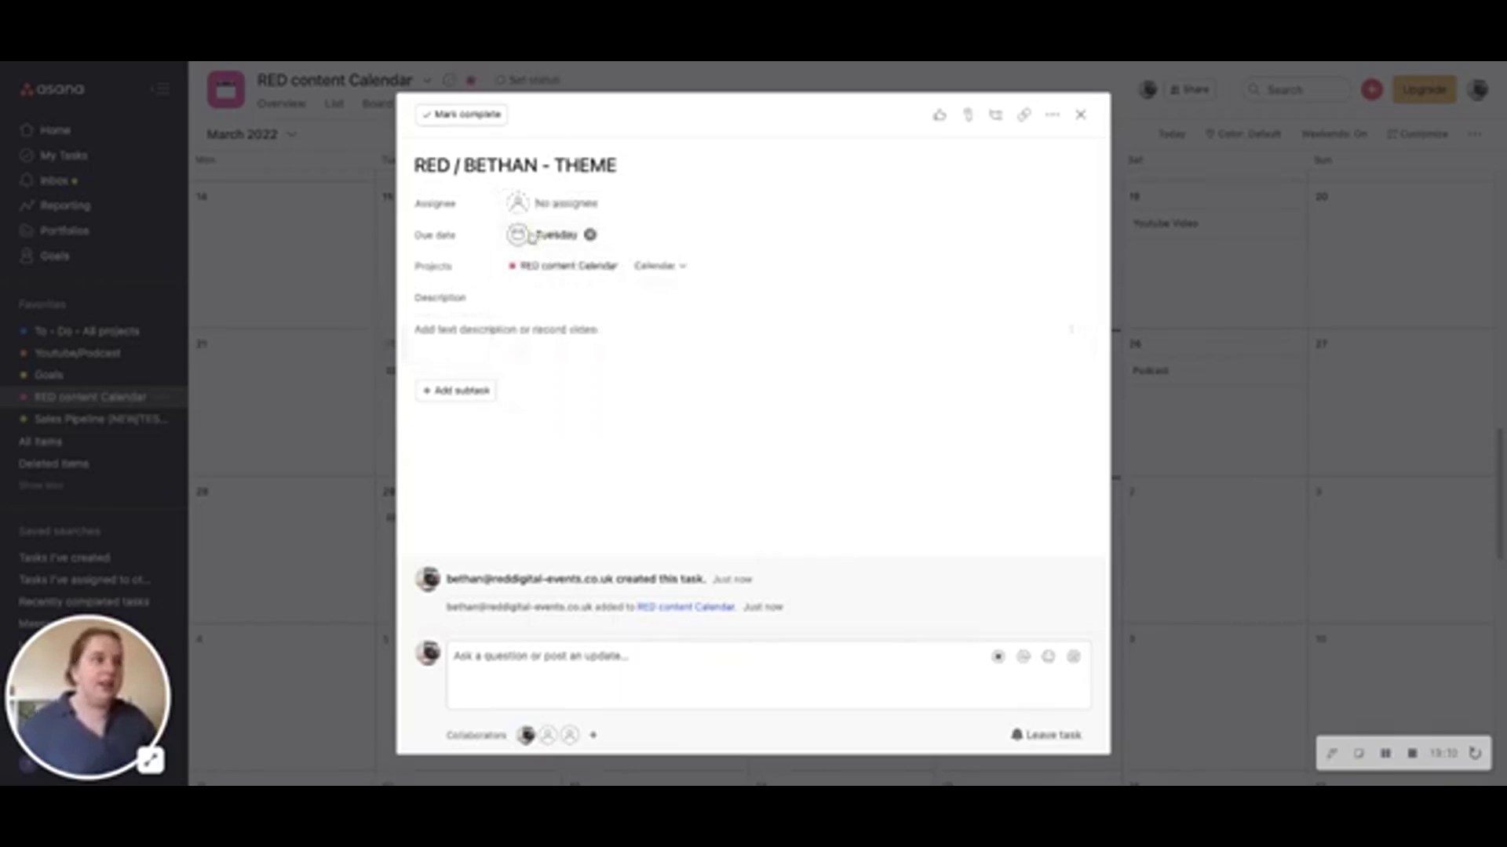
click(346, 379)
click(425, 380)
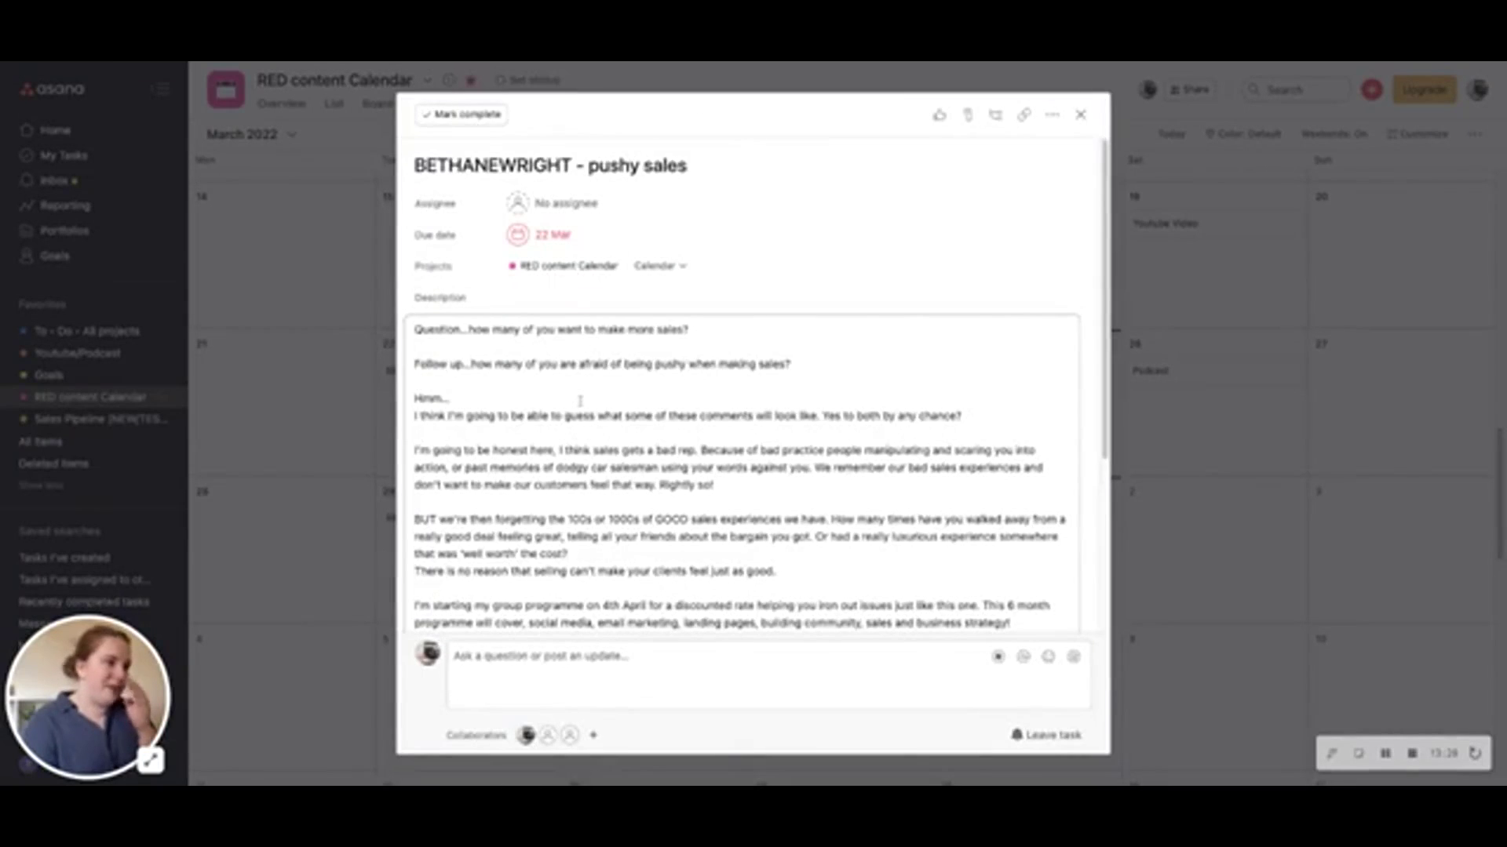
scroll(580, 401, down, 3)
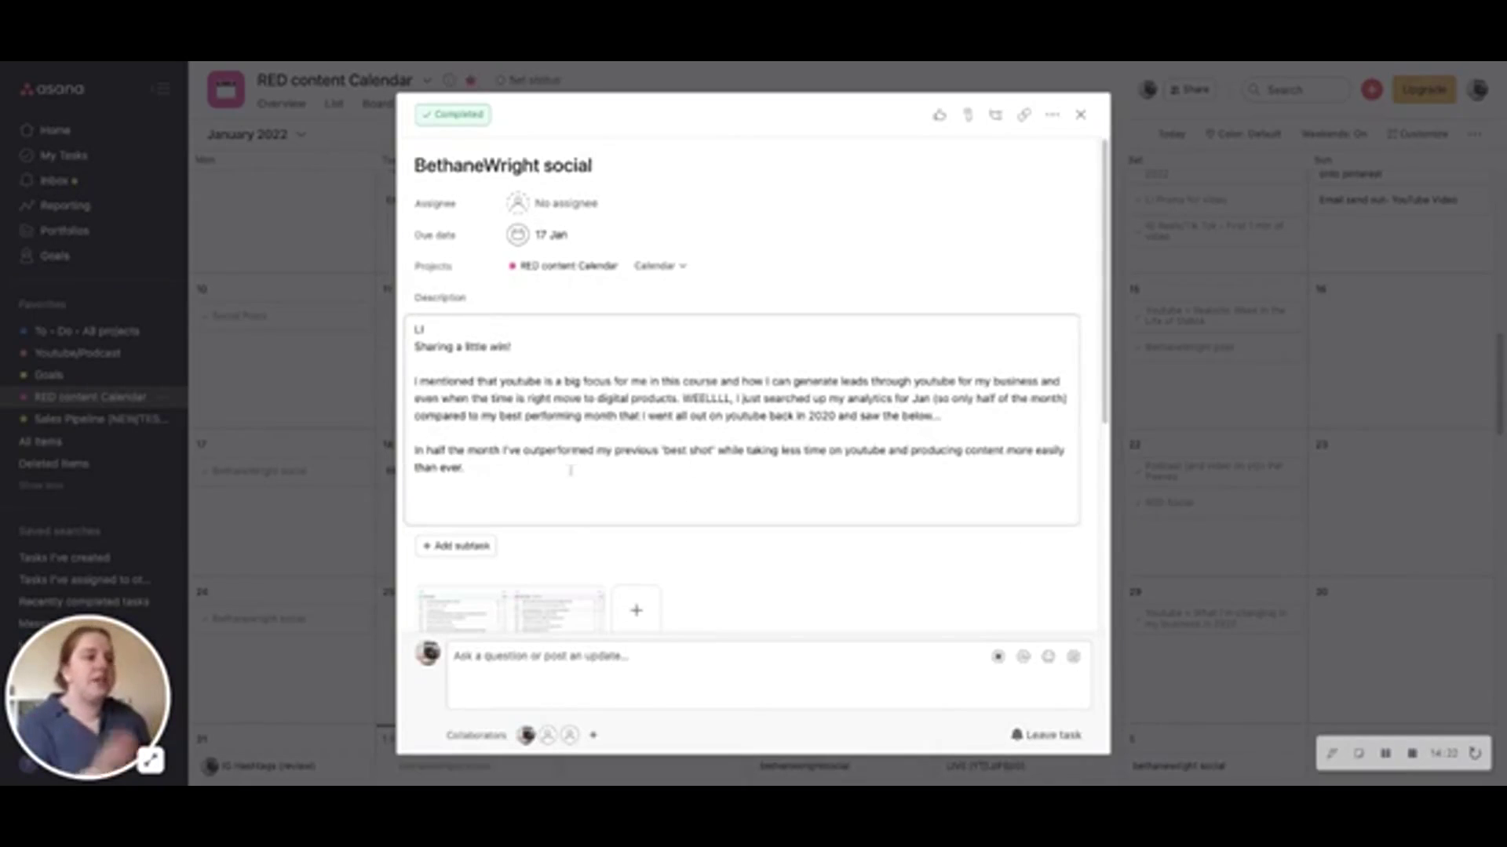
Check the 17 Jan social post's attachment options, then close its task details
scroll(502, 589, down, 1)
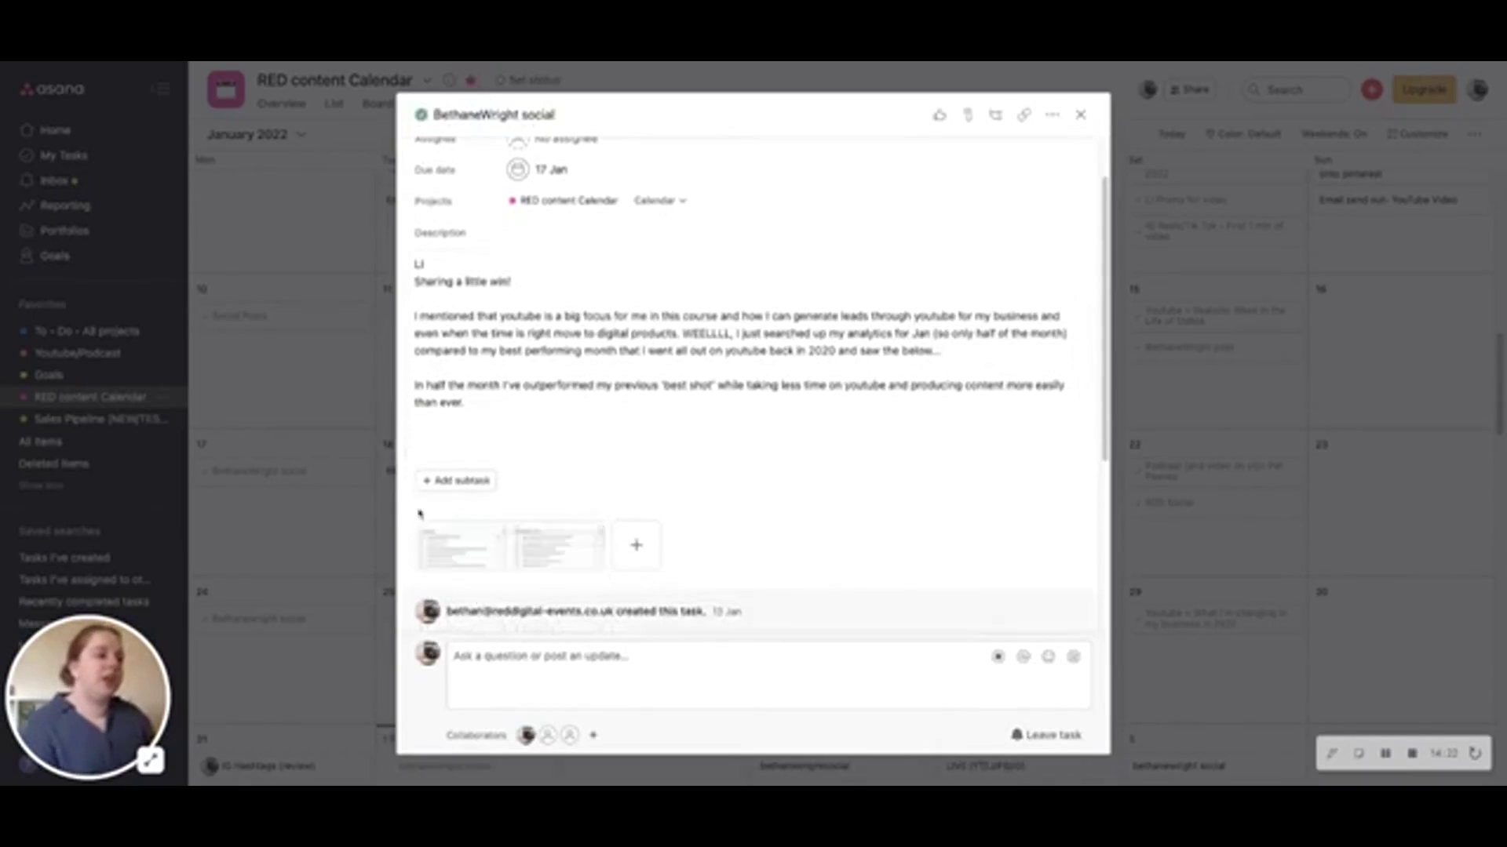
click(633, 548)
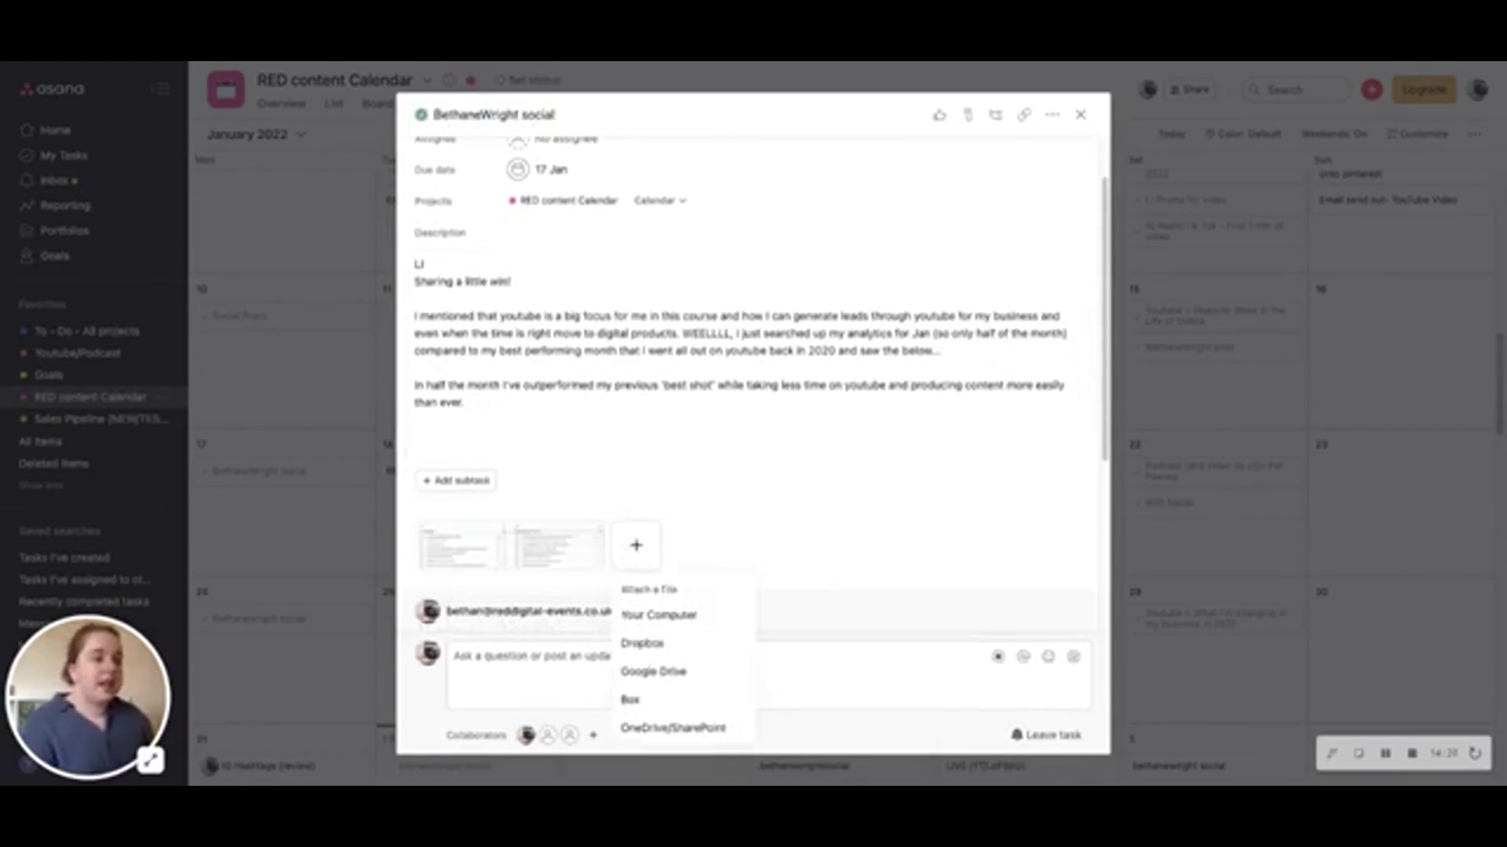
click(321, 509)
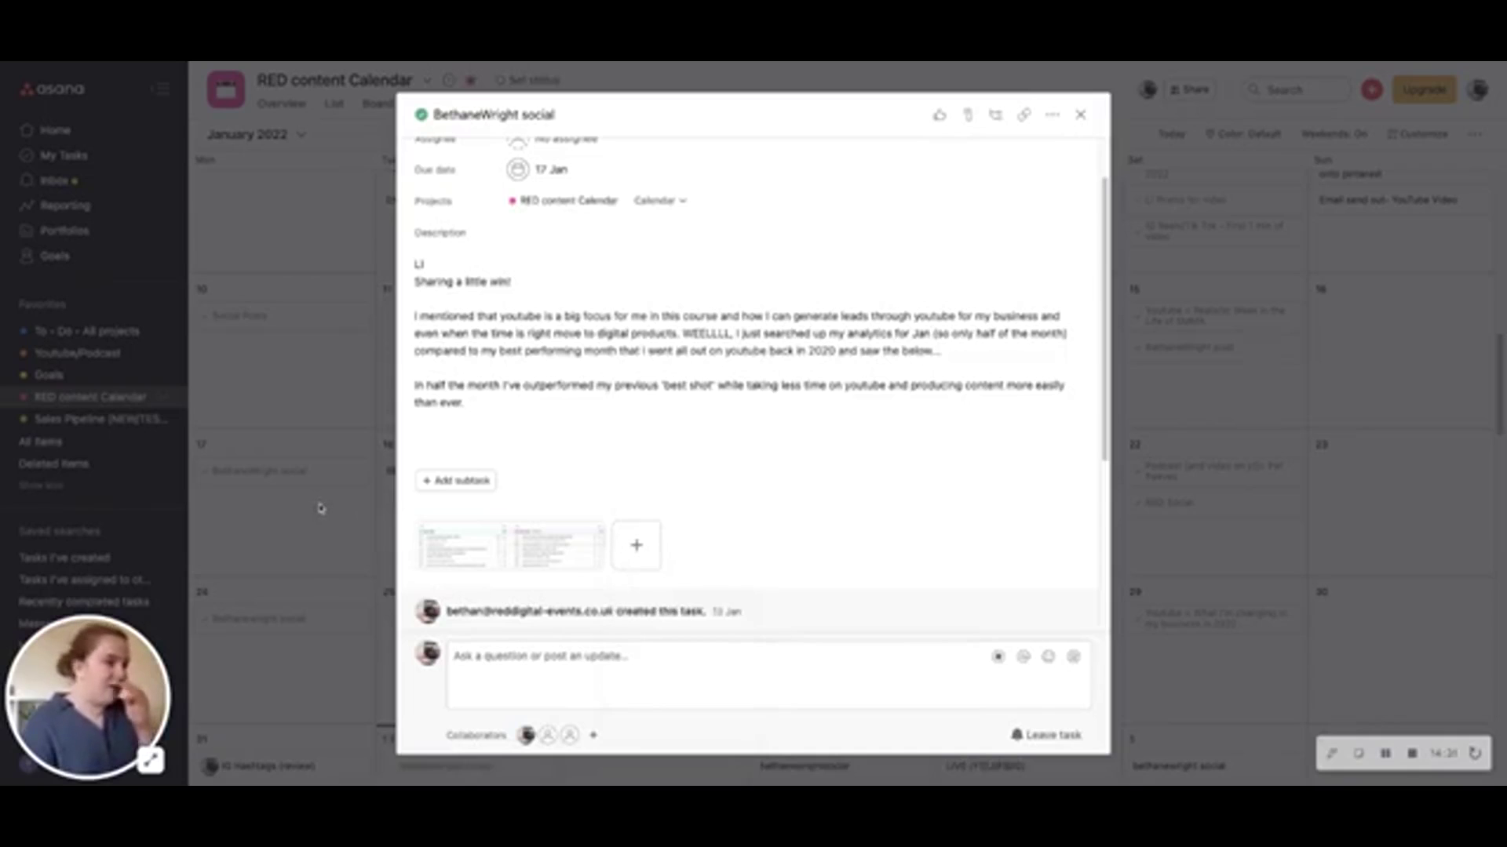
click(312, 509)
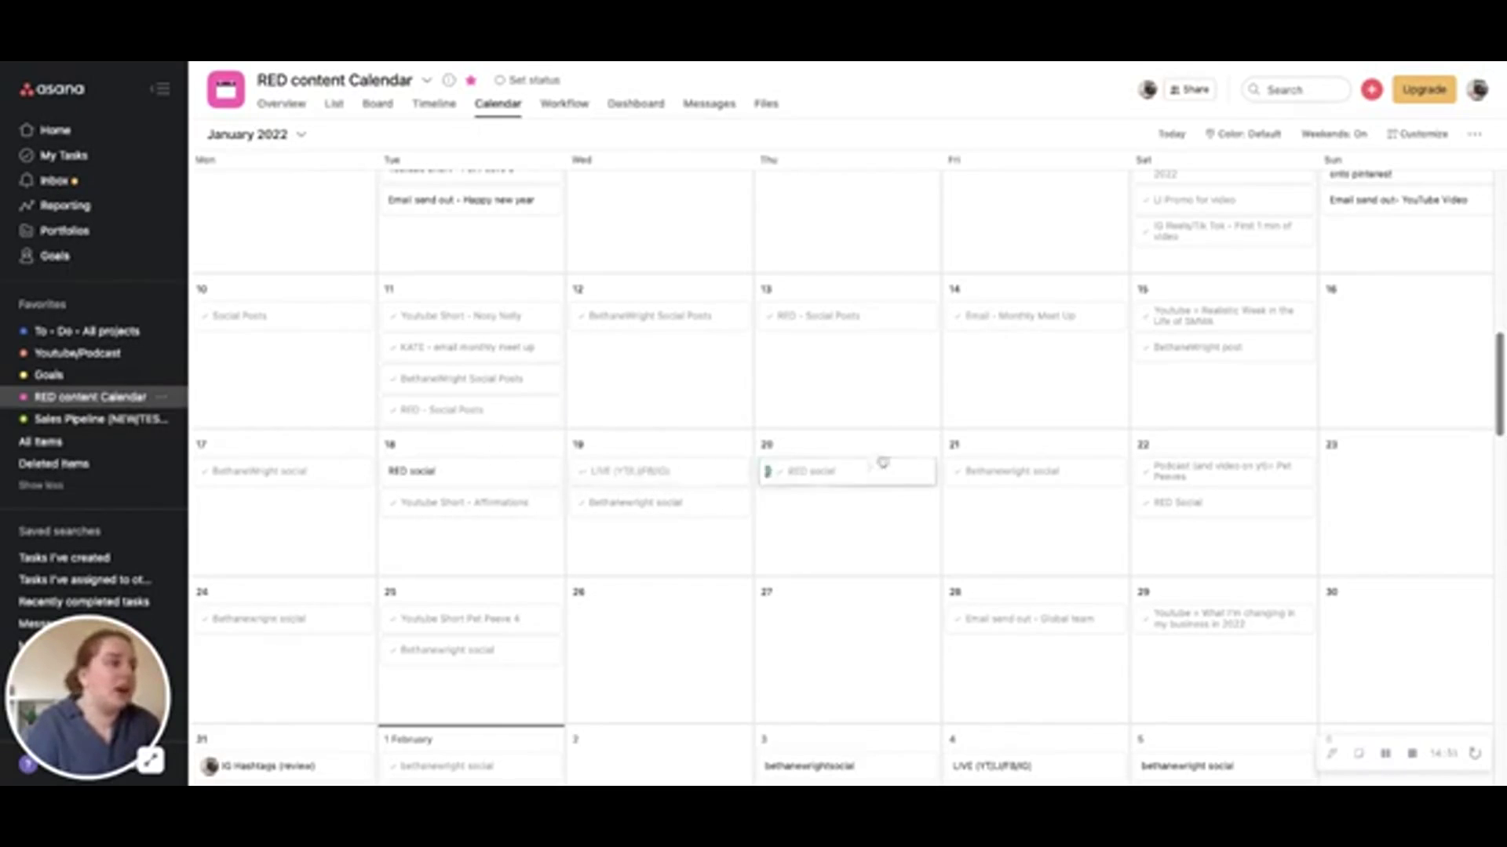
Switch the RED content Calendar to Board view
click(381, 104)
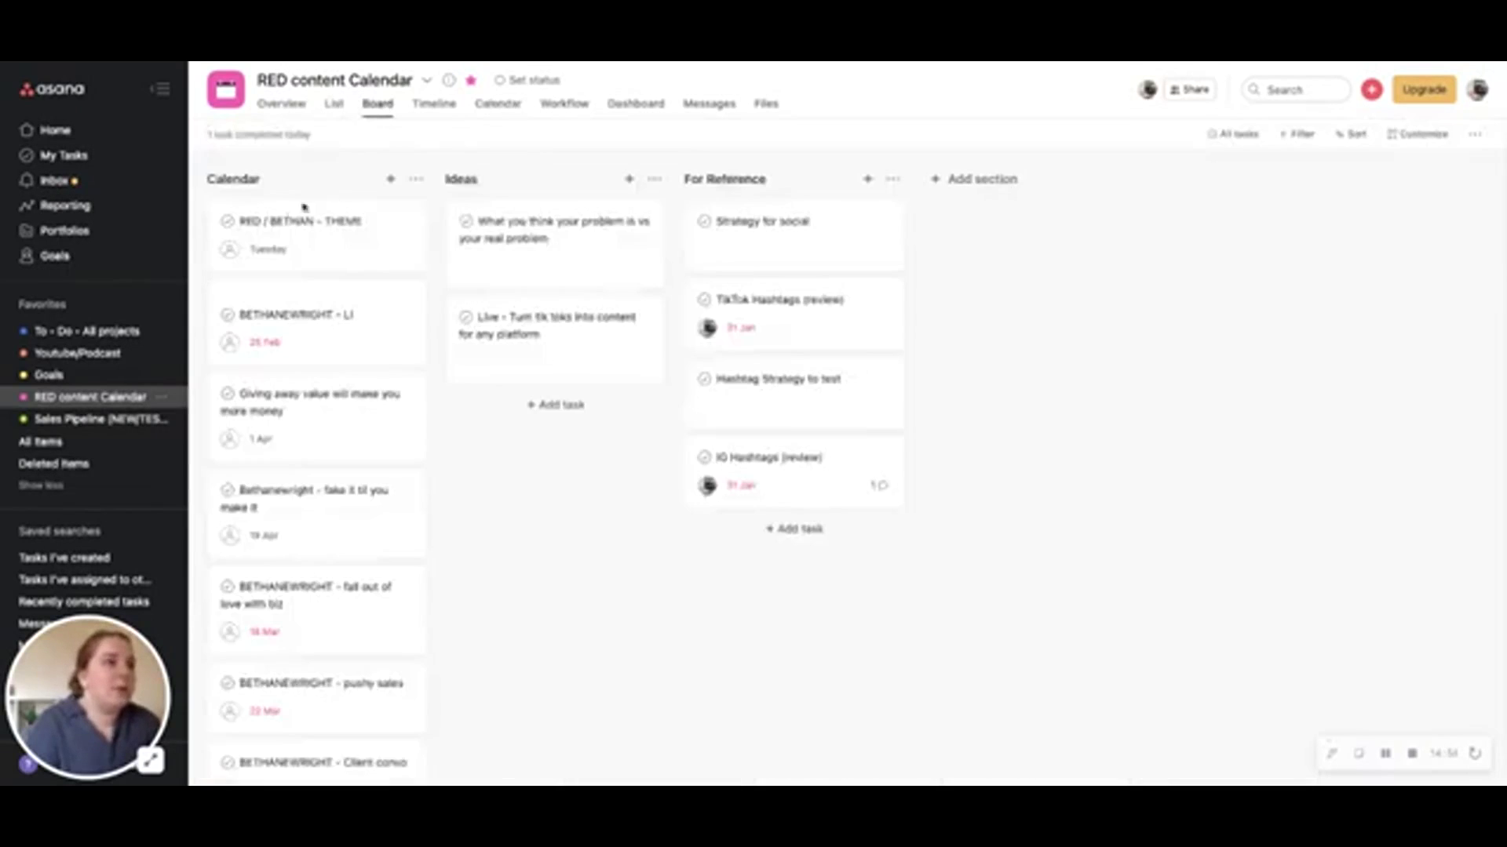